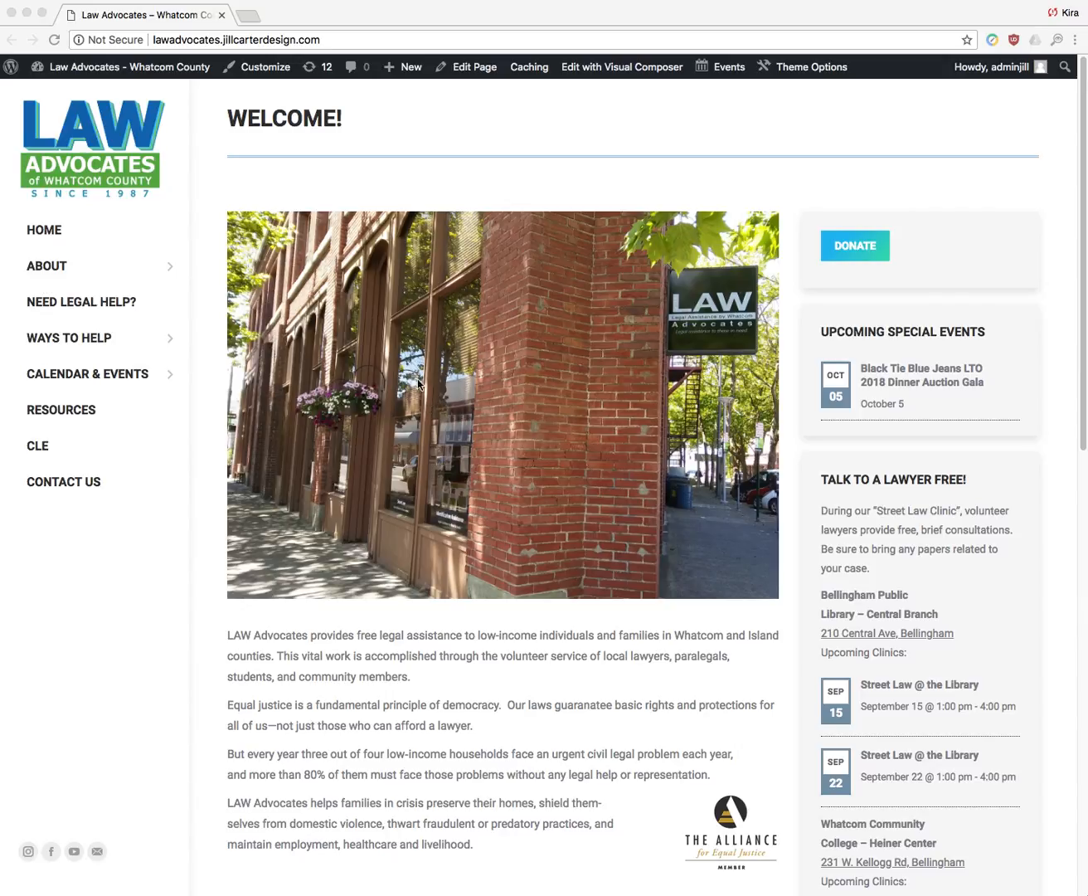
- Go to the site's admin dashboard and start adding a new event
{"action": "left_click", "coordinate": [160, 70]}
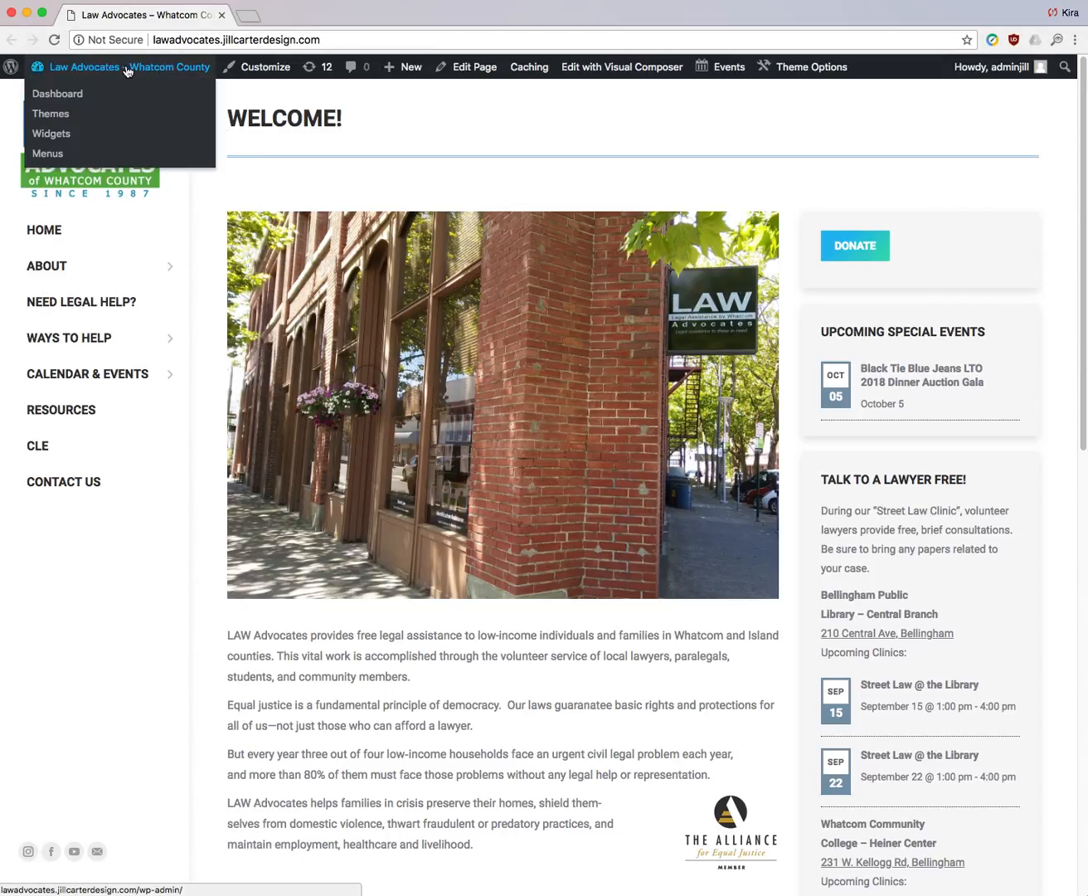
{"action": "left_click", "coordinate": [57, 94]}
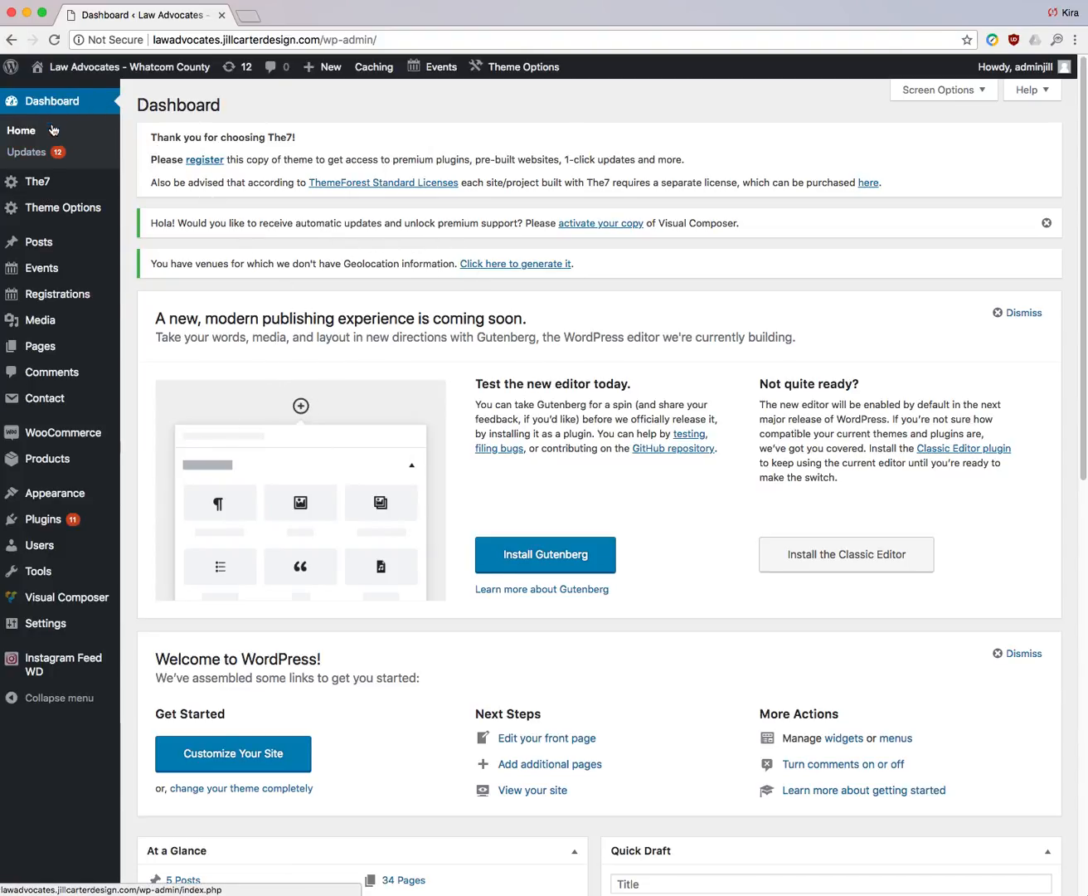
{"action": "mouse_move", "coordinate": [51, 271]}
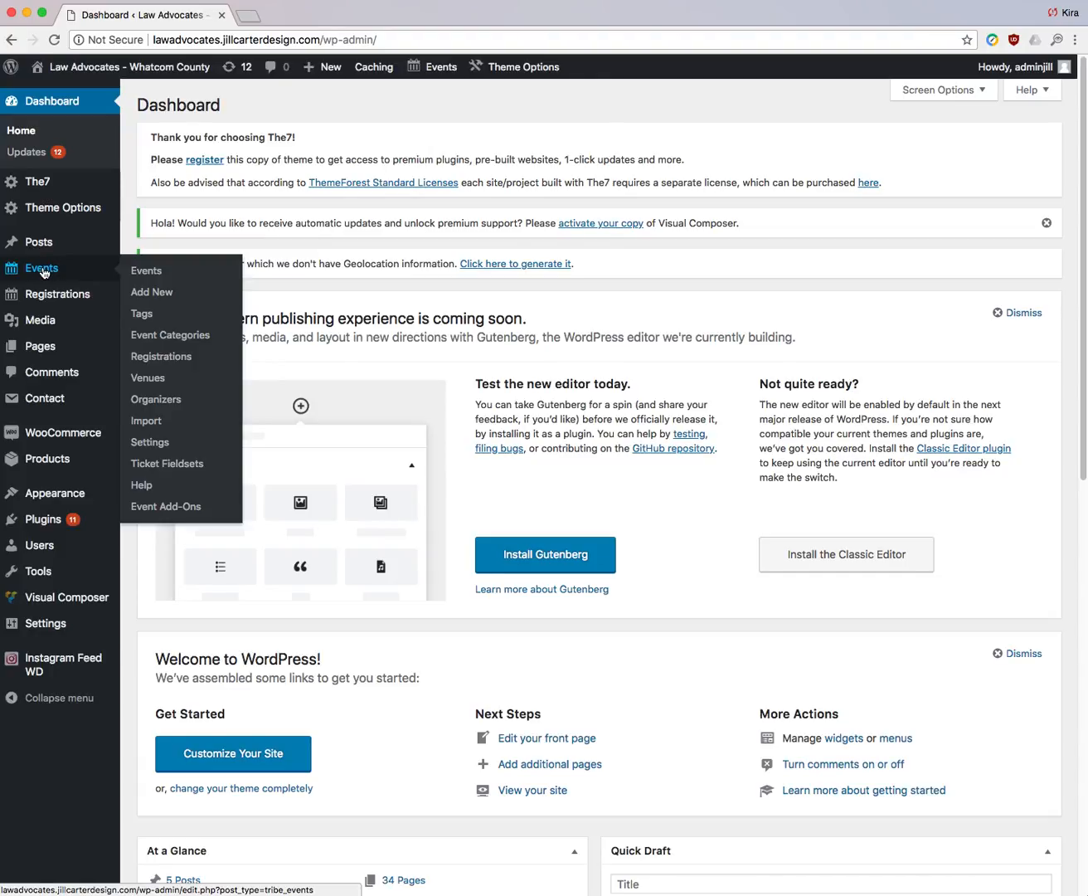
{"action": "left_click", "coordinate": [154, 294]}
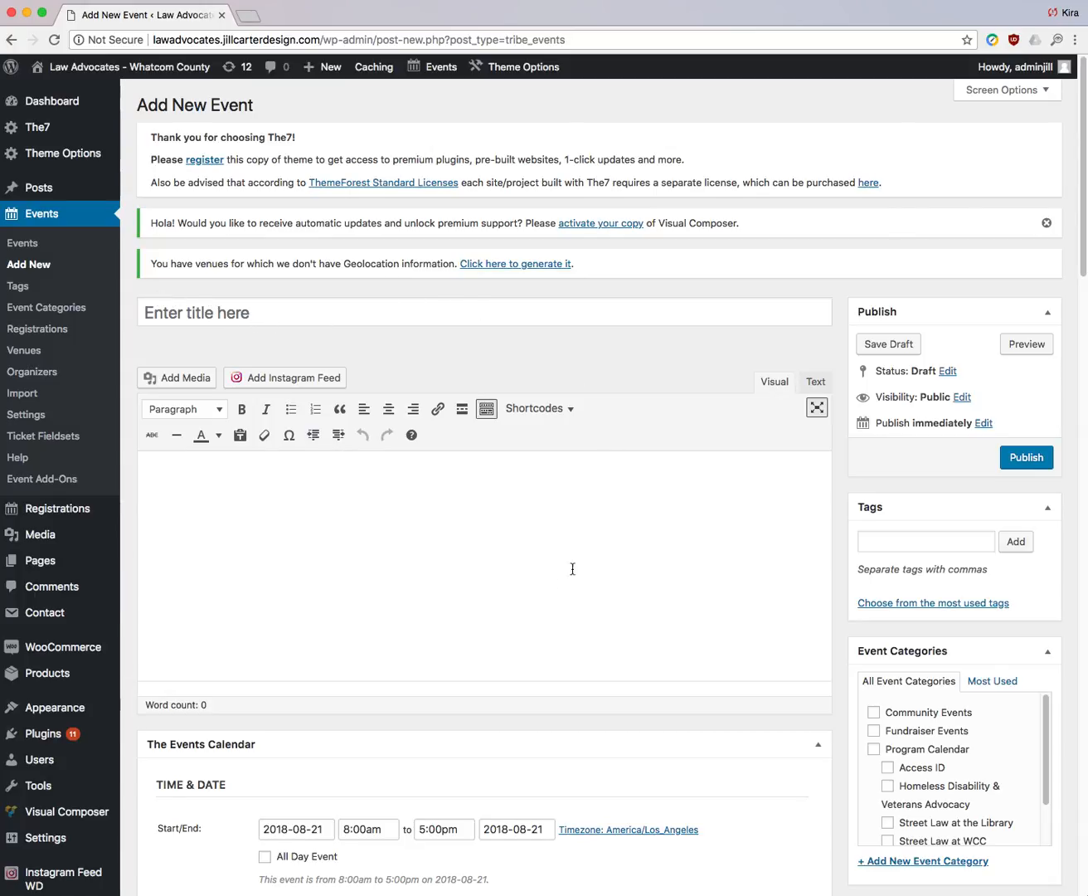
- Assign the new event to the Community Events and Special Events categories
{"action": "scroll", "coordinate": [537, 518], "scroll_direction": "down", "scroll_amount": 4}
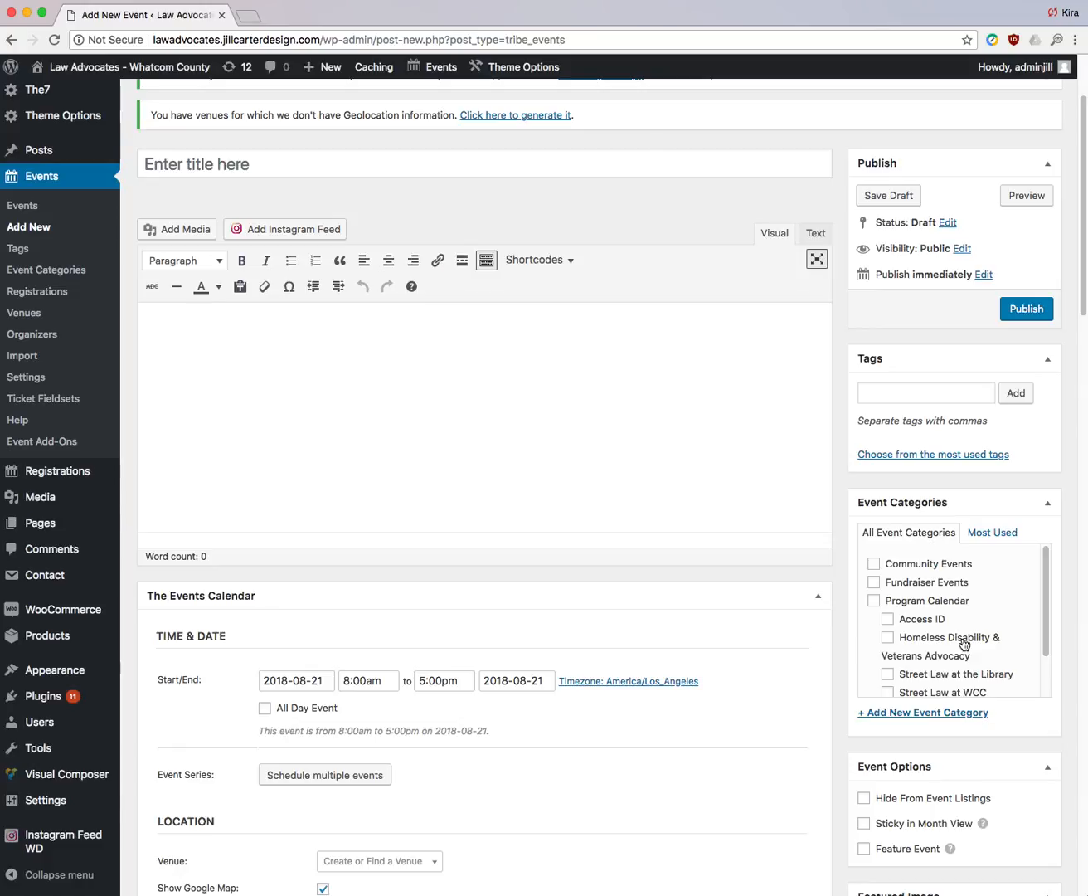
{"action": "left_click", "coordinate": [875, 565]}
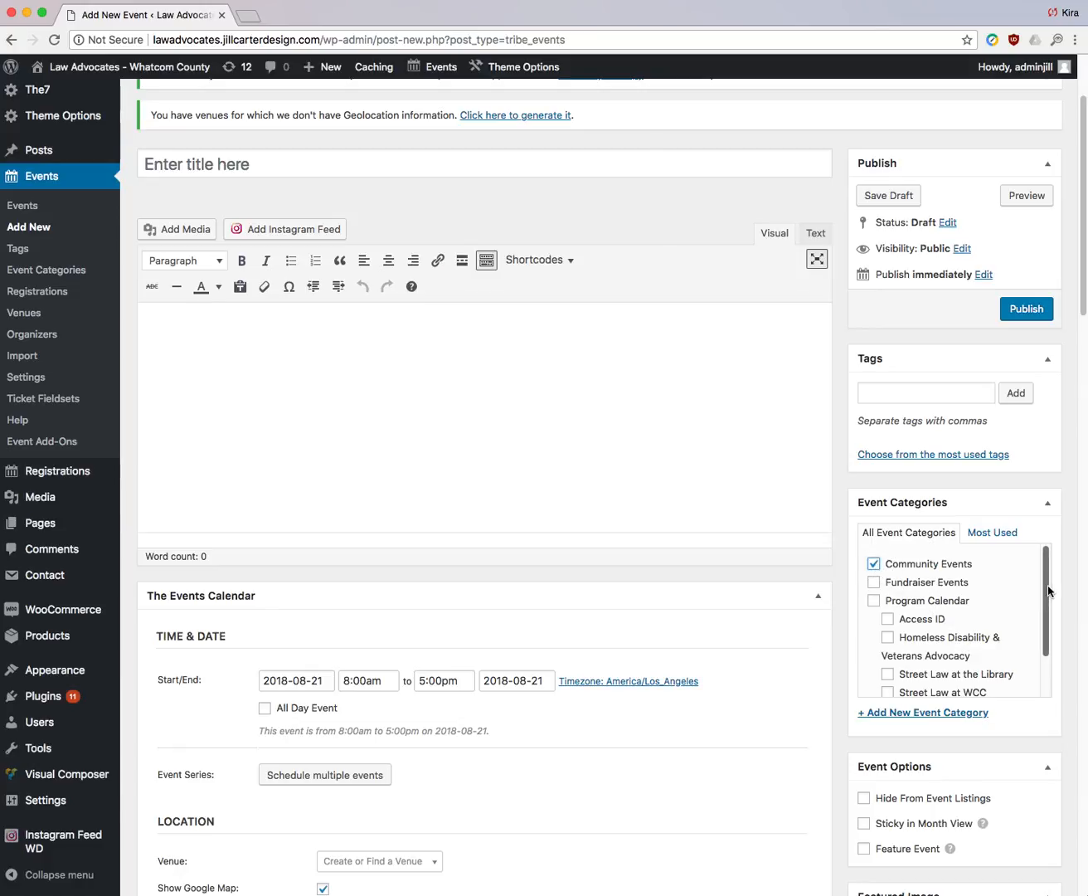
{"action": "left_click_drag", "start_coordinate": [1050, 566], "coordinate": [1049, 630]}
{"action": "left_click", "coordinate": [875, 680]}
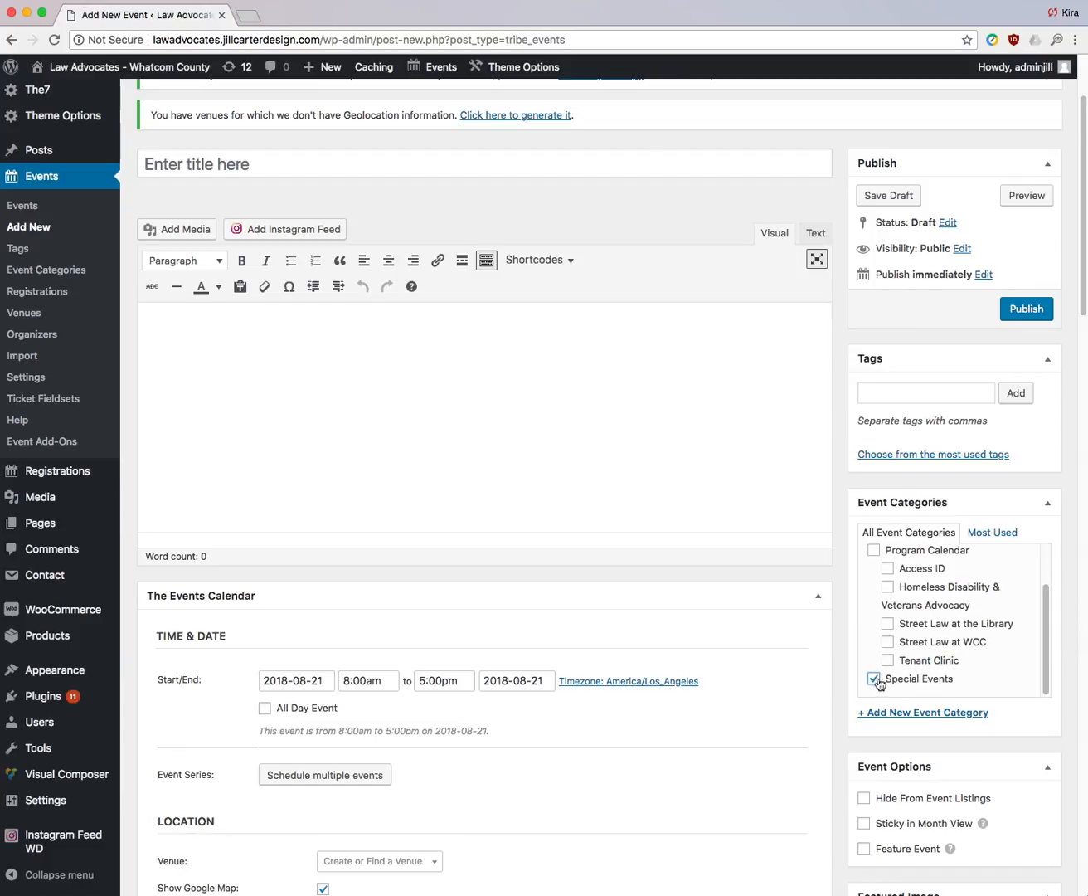
{"action": "left_click_drag", "start_coordinate": [1044, 656], "coordinate": [1044, 611]}
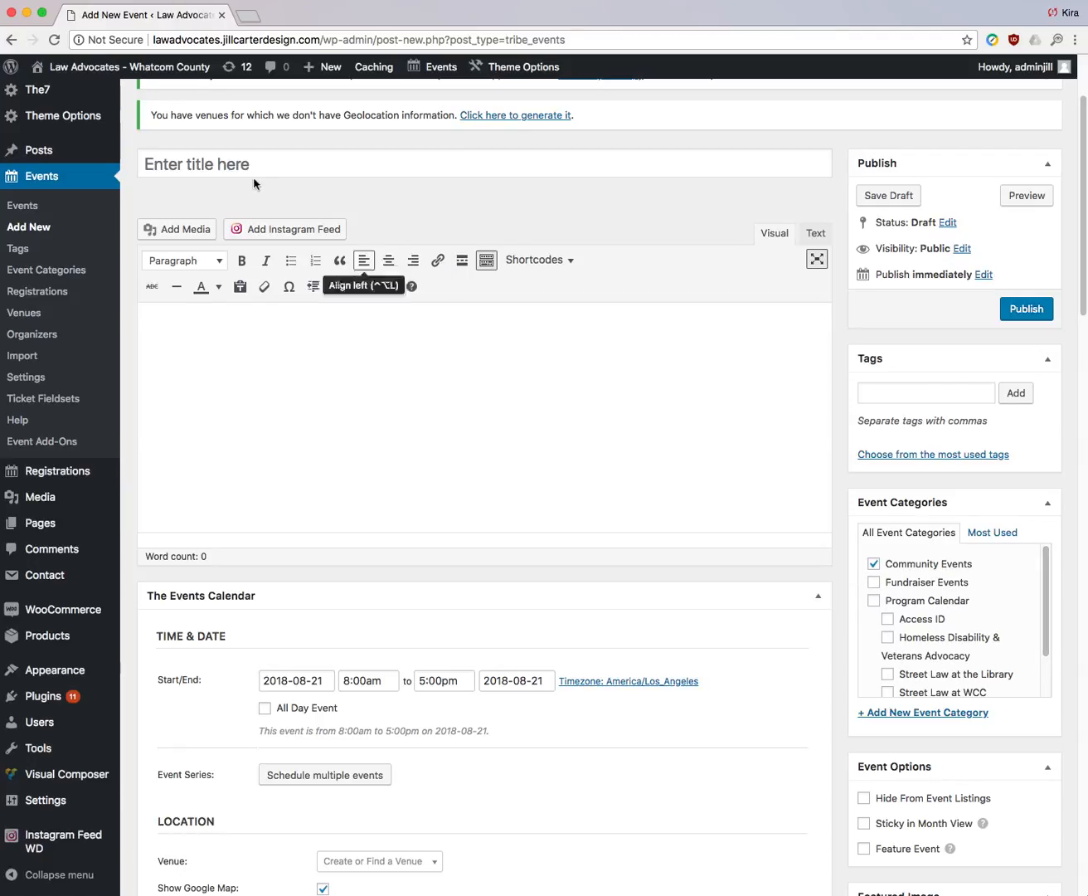
- Open the live site in a new browser tab and view its Fundraisers and Community Events page
{"action": "mouse_move", "coordinate": [123, 68]}
{"action": "right_click", "coordinate": [87, 96]}
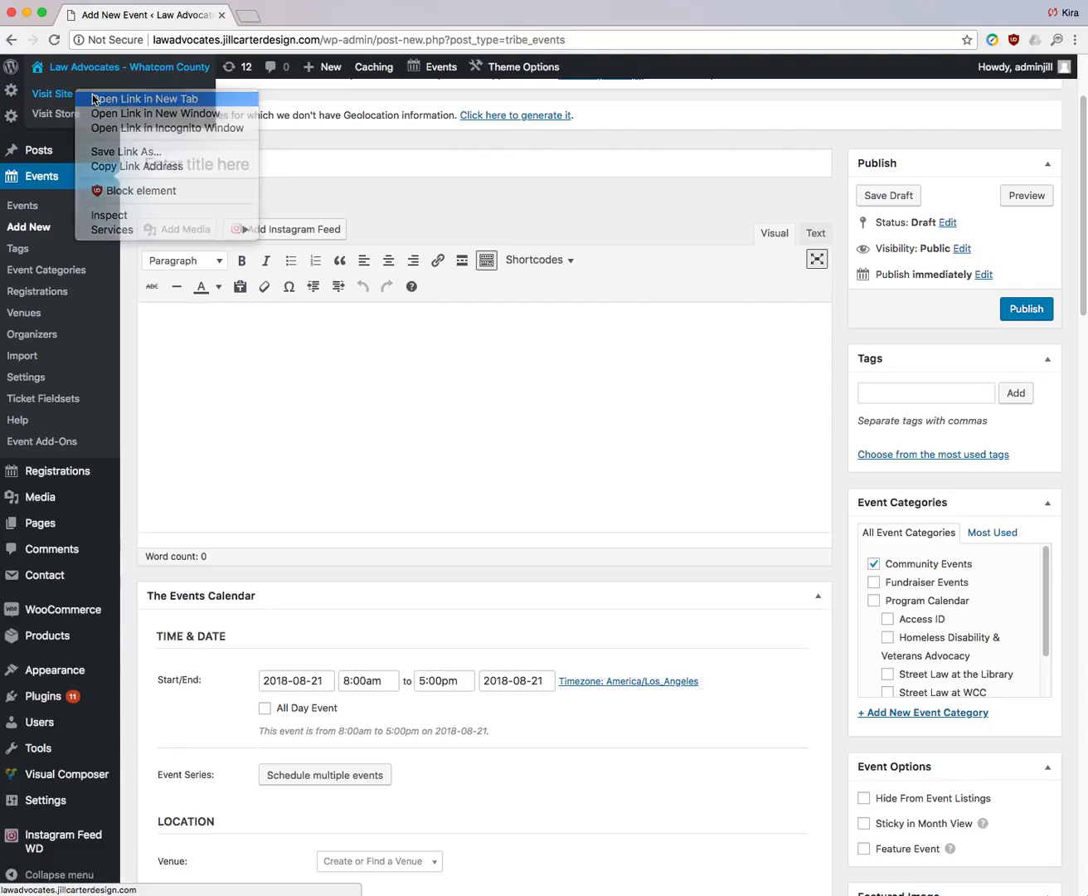
{"action": "left_click", "coordinate": [89, 101]}
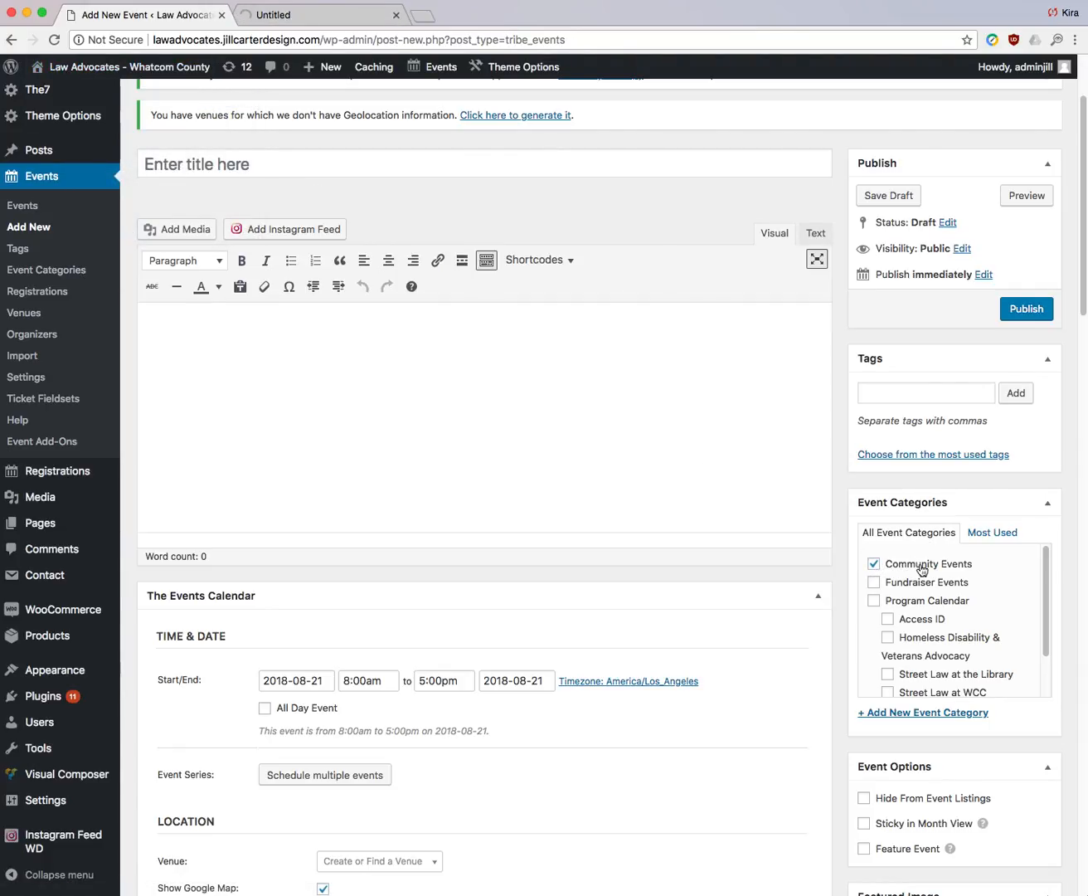
{"action": "left_click", "coordinate": [288, 18]}
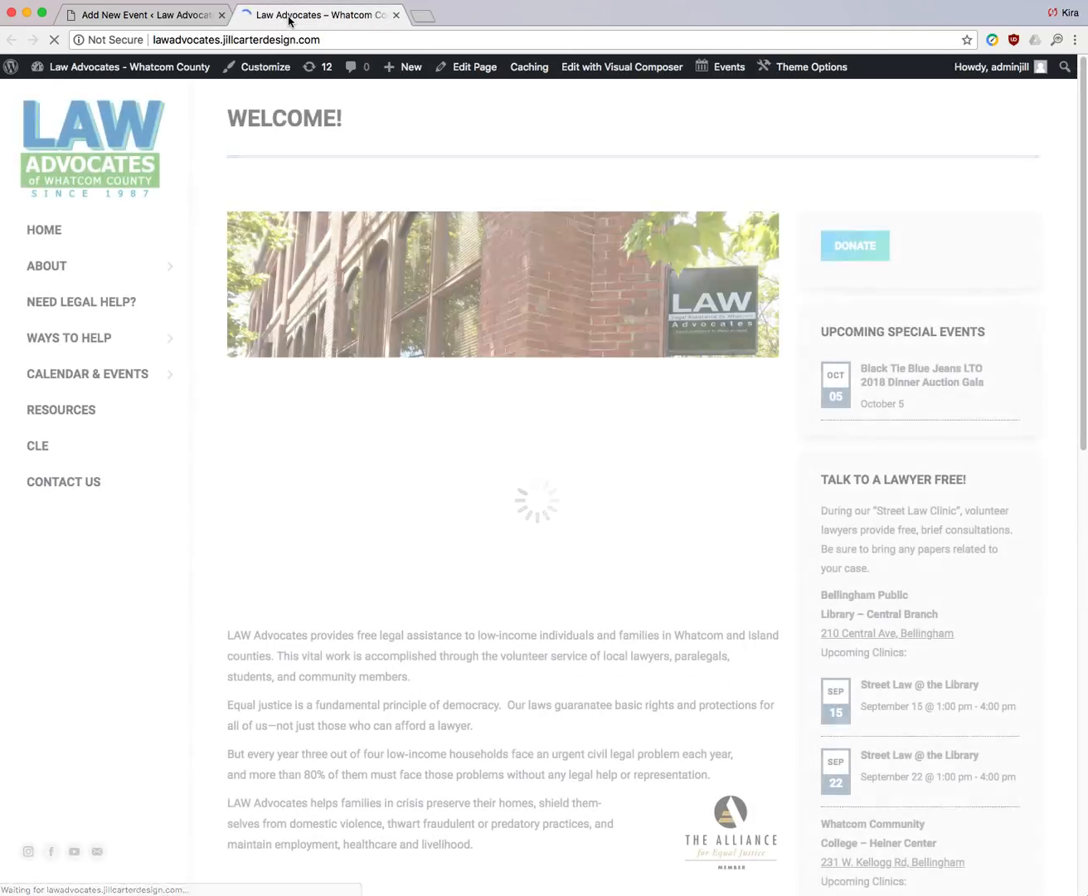
{"action": "mouse_move", "coordinate": [125, 376]}
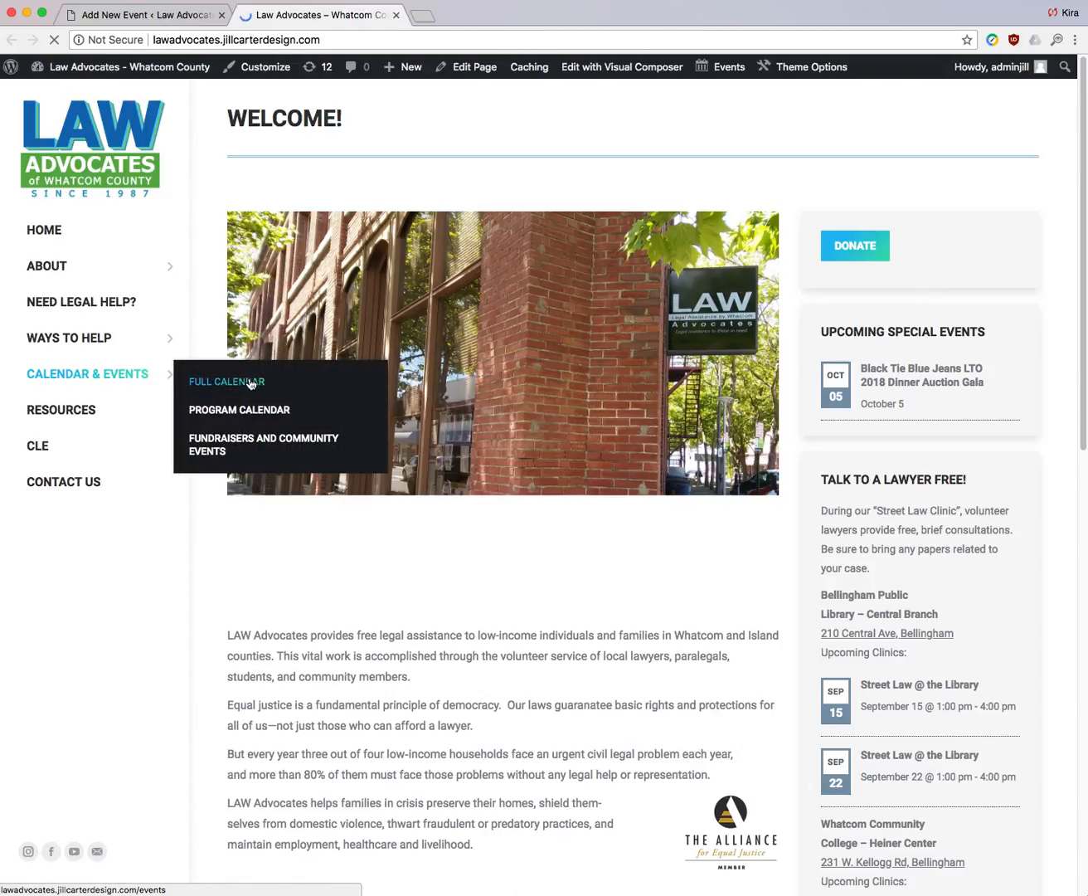
{"action": "left_click", "coordinate": [253, 447]}
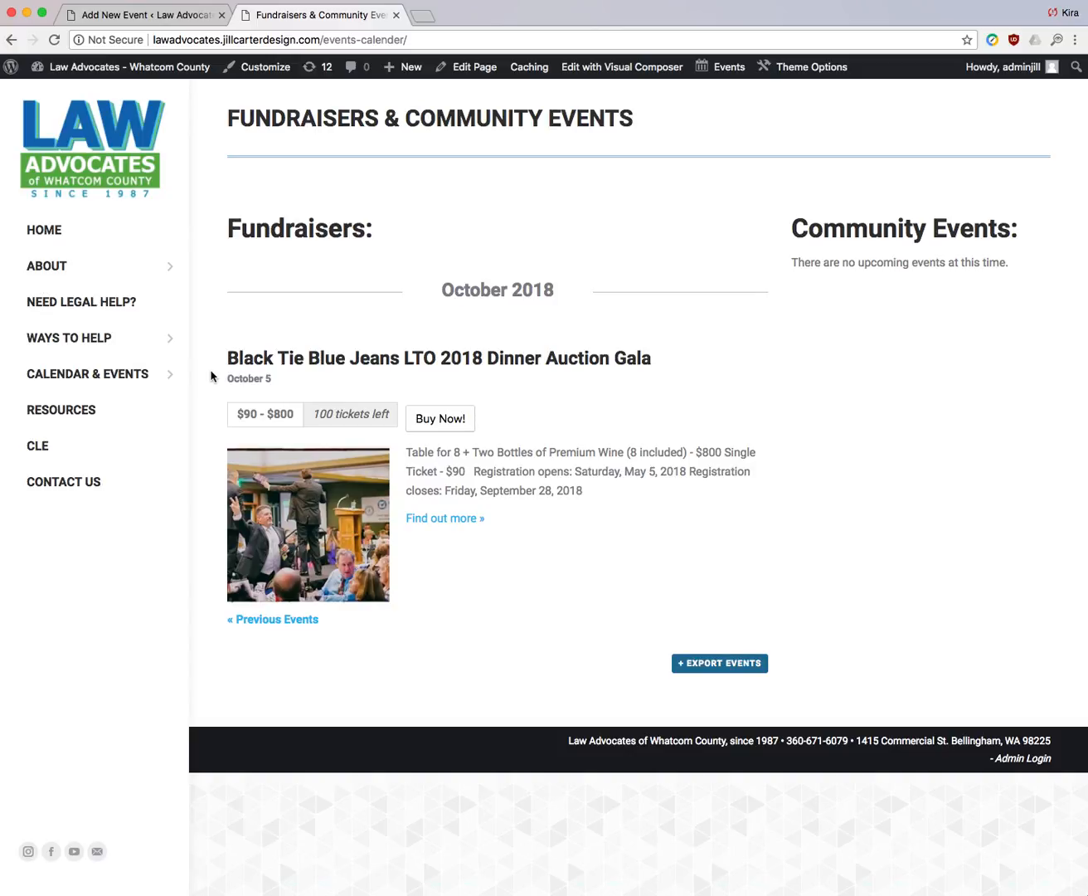
- Compare the home page's special event, Street Law and upcoming program listings with the new event's category options
{"action": "left_click", "coordinate": [55, 231]}
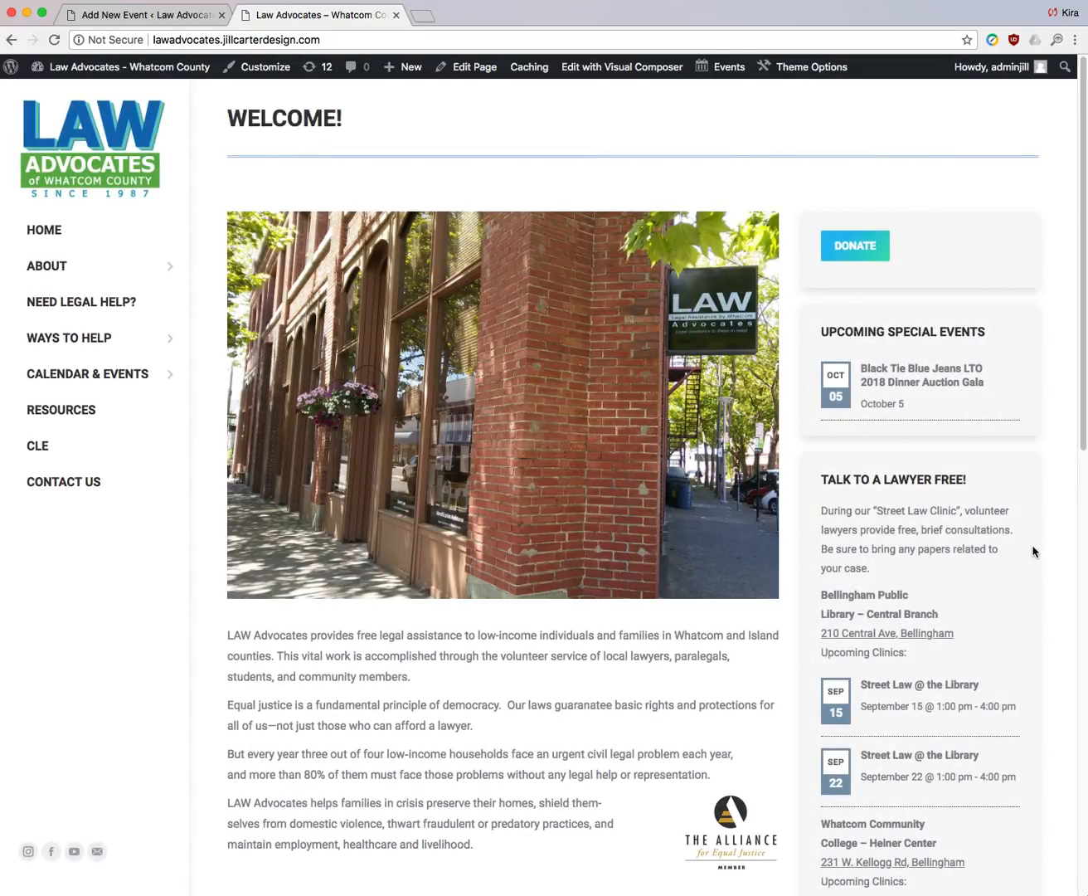
{"action": "scroll", "coordinate": [989, 524], "scroll_direction": "down", "scroll_amount": 6}
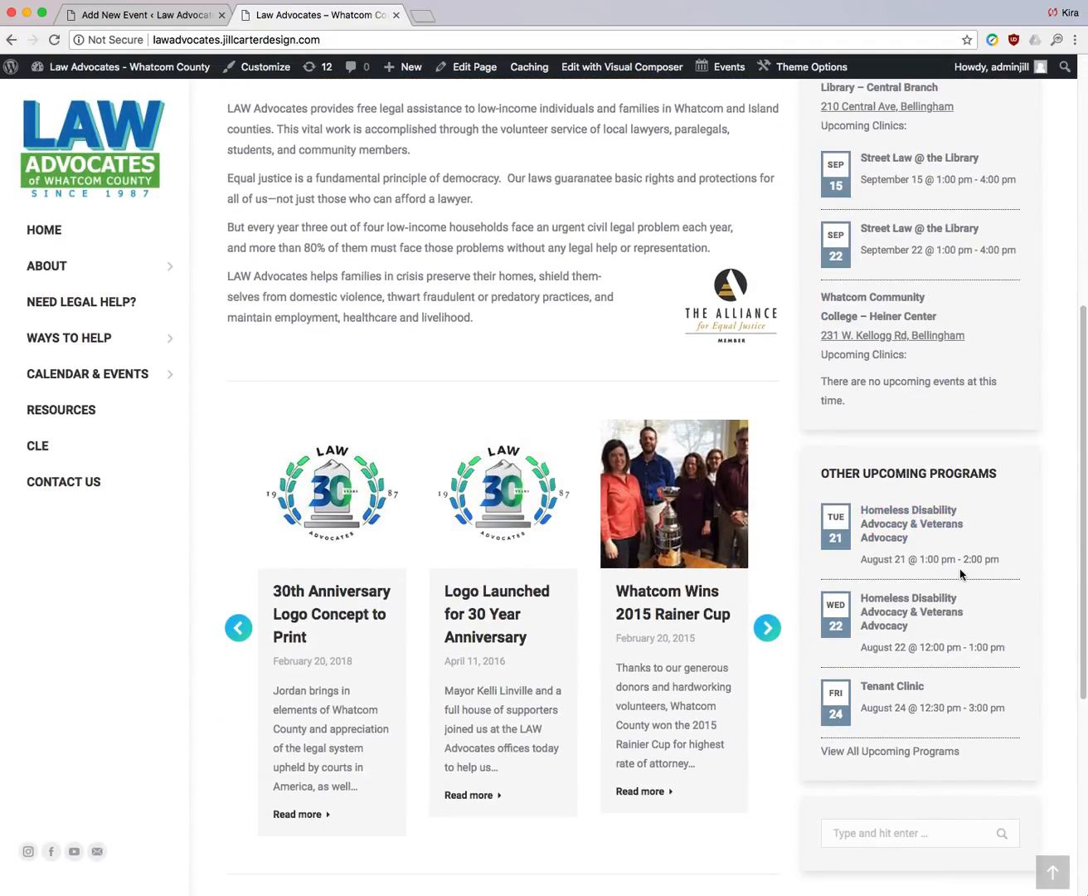
{"action": "left_click", "coordinate": [176, 16]}
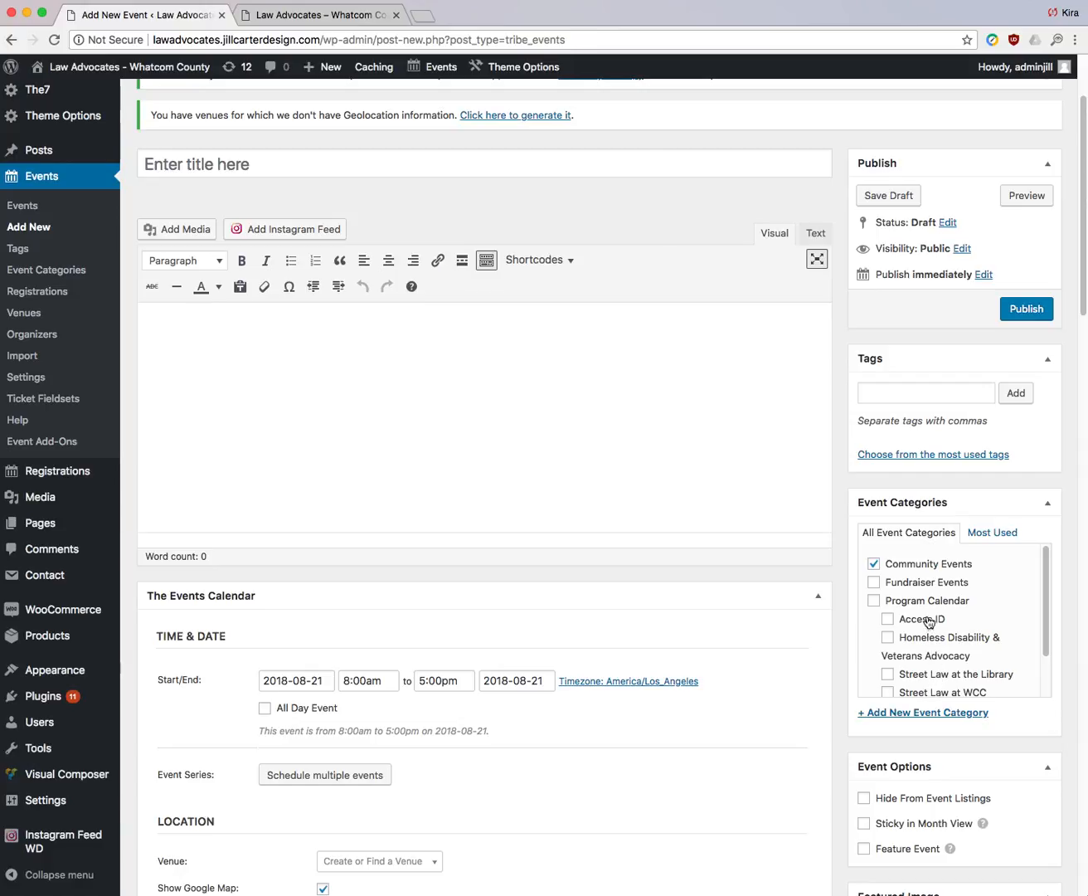
{"action": "left_click_drag", "start_coordinate": [1047, 583], "coordinate": [1046, 623]}
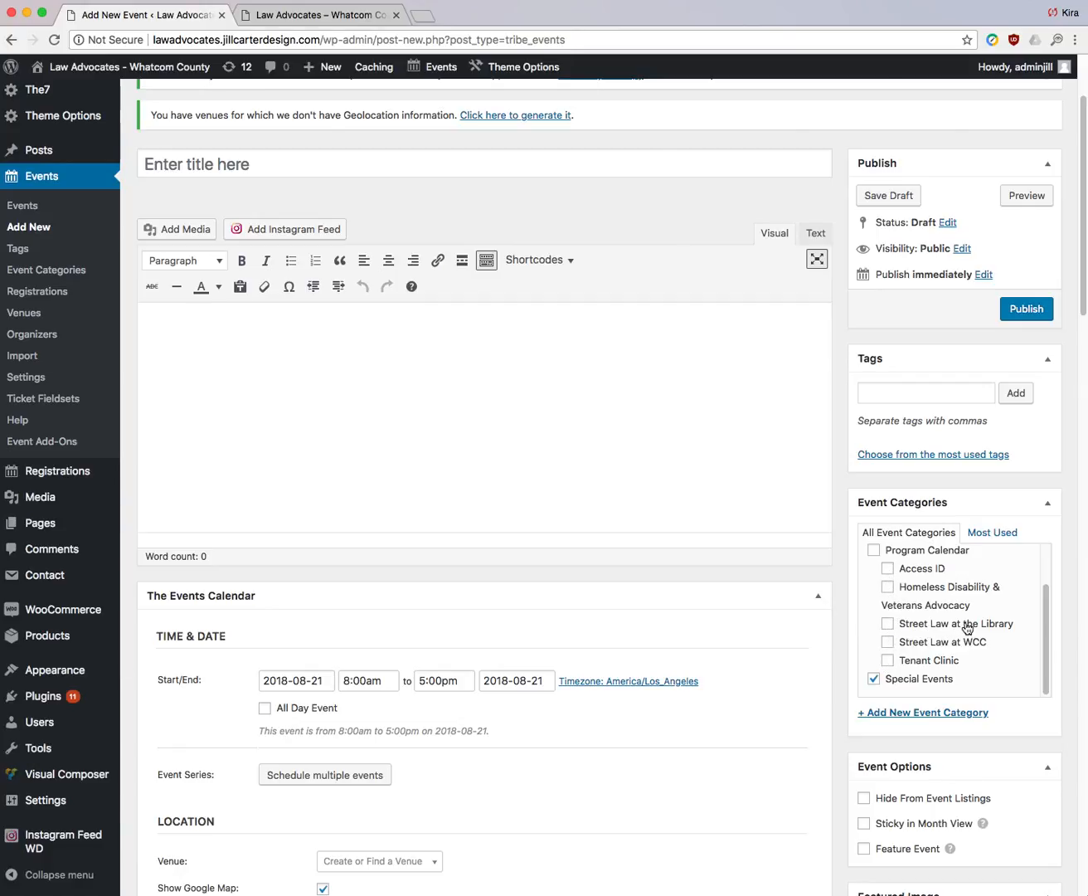
{"action": "left_click", "coordinate": [314, 15]}
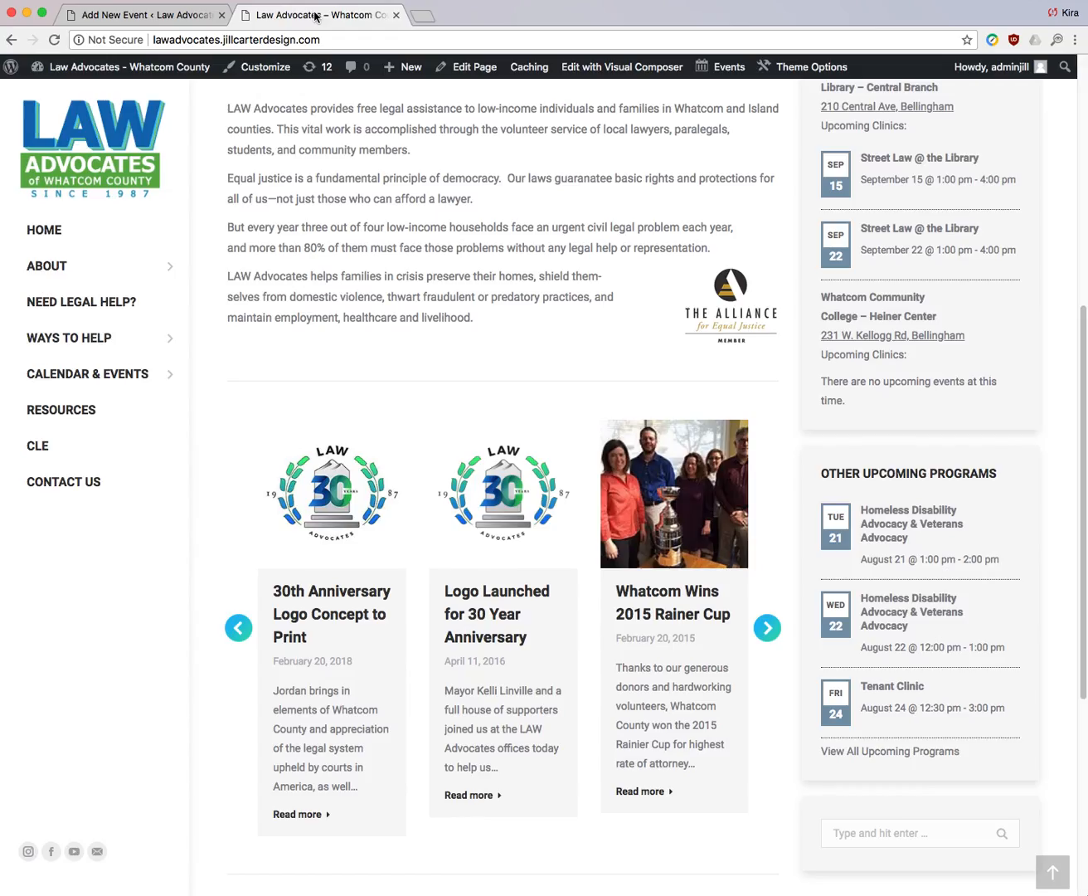
{"action": "scroll", "coordinate": [875, 218], "scroll_direction": "up", "scroll_amount": 3}
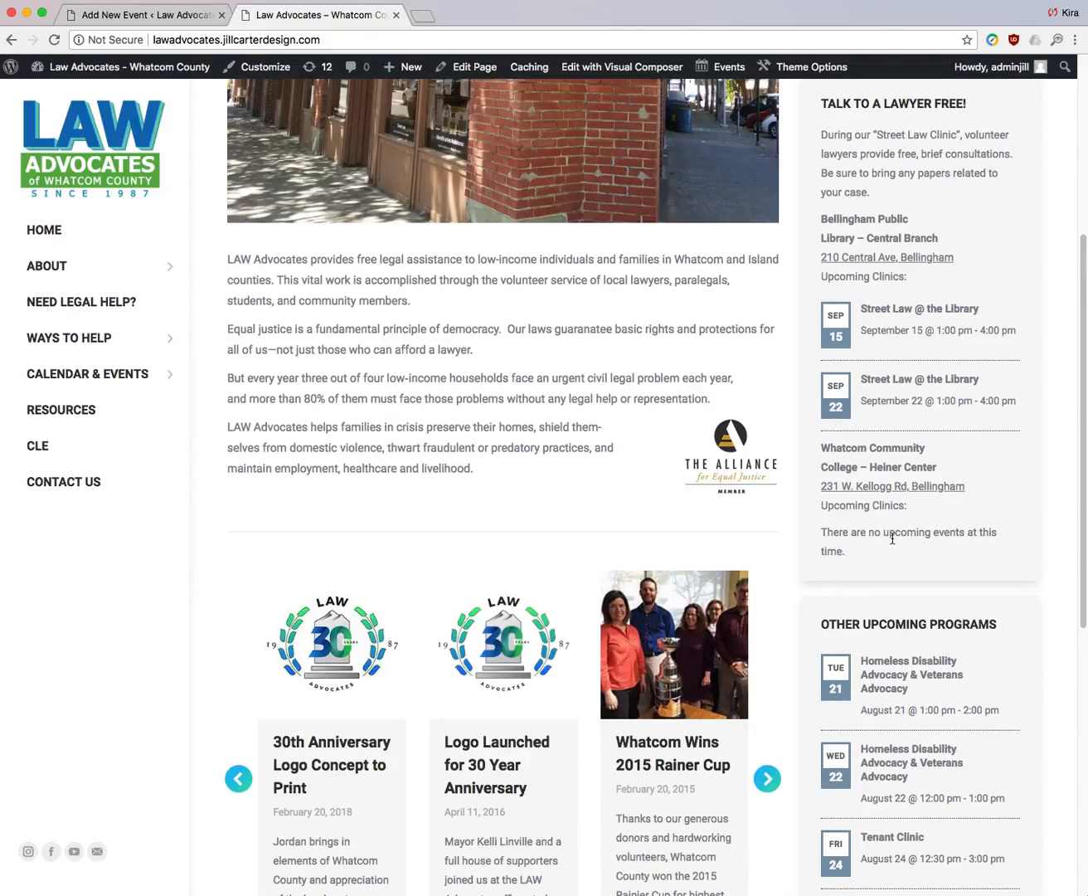
{"action": "scroll", "coordinate": [888, 534], "scroll_direction": "up", "scroll_amount": 5}
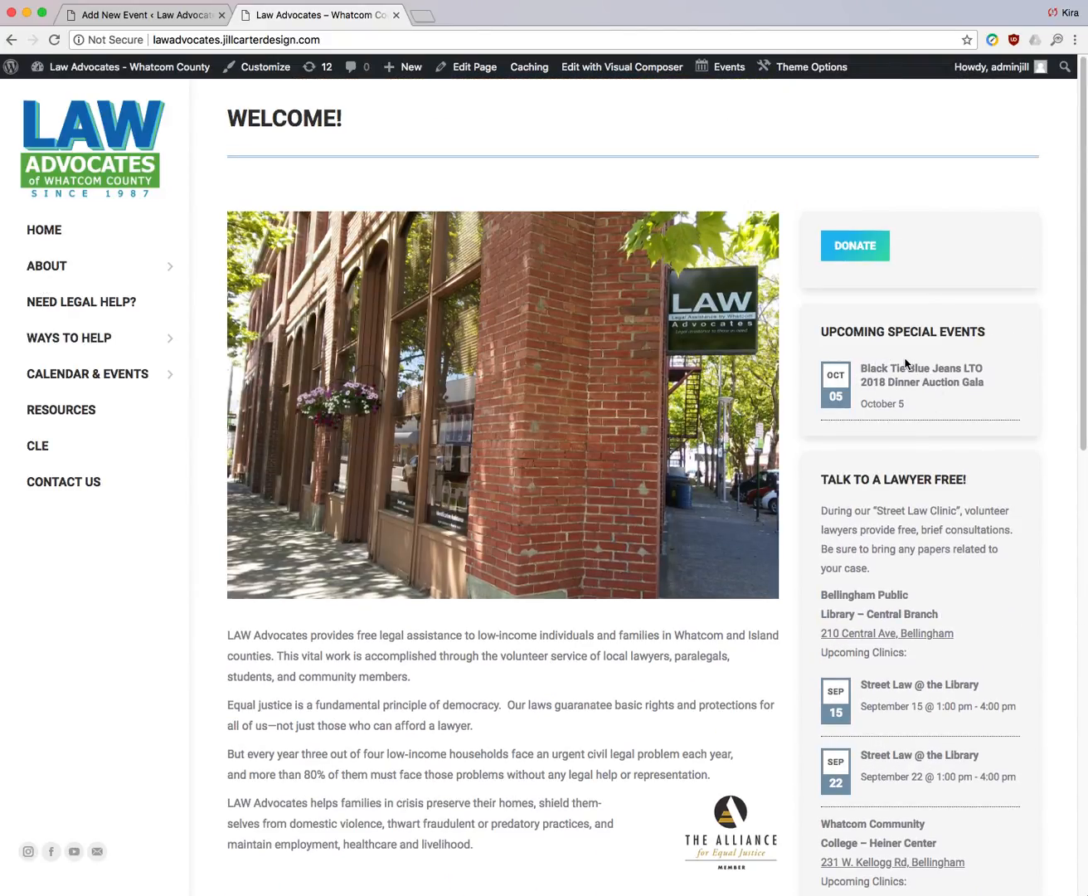
{"action": "left_click", "coordinate": [130, 18]}
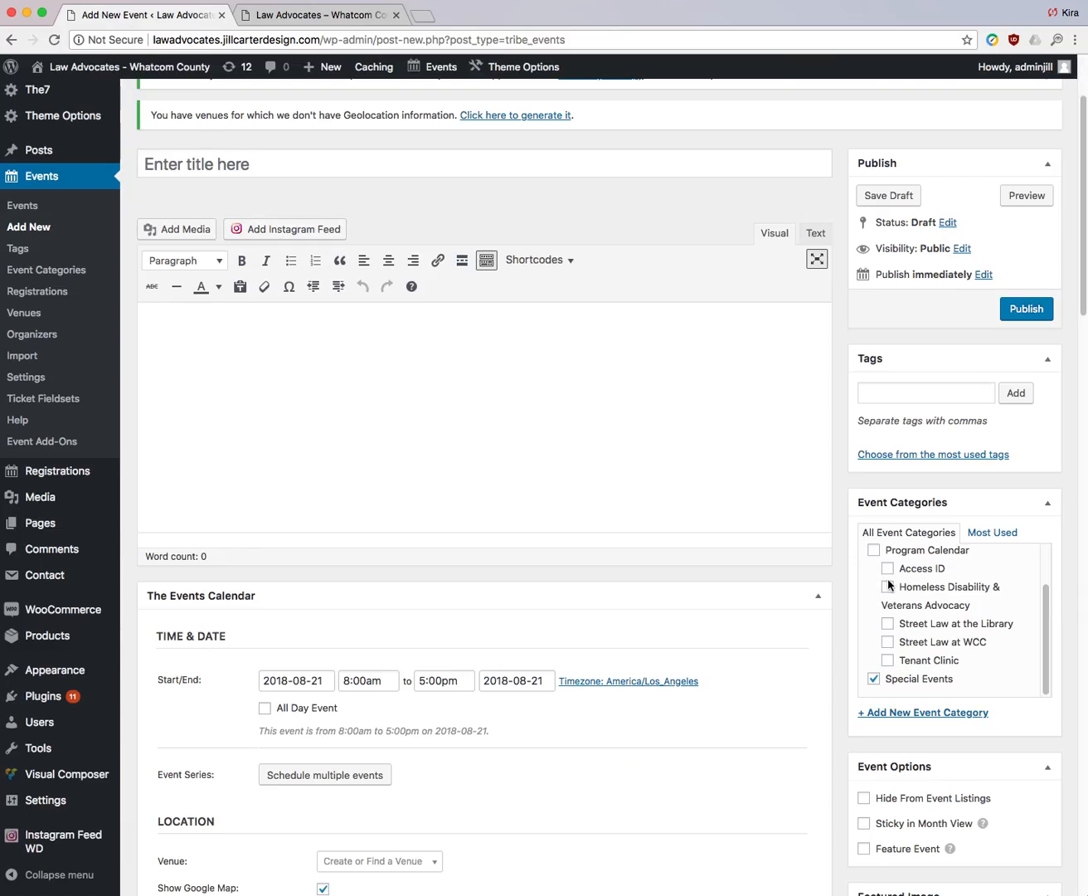
- On the live site's Need Legal Help page, examine the dates under the ID, free lawyer and homelessness questions
{"action": "left_click", "coordinate": [349, 16]}
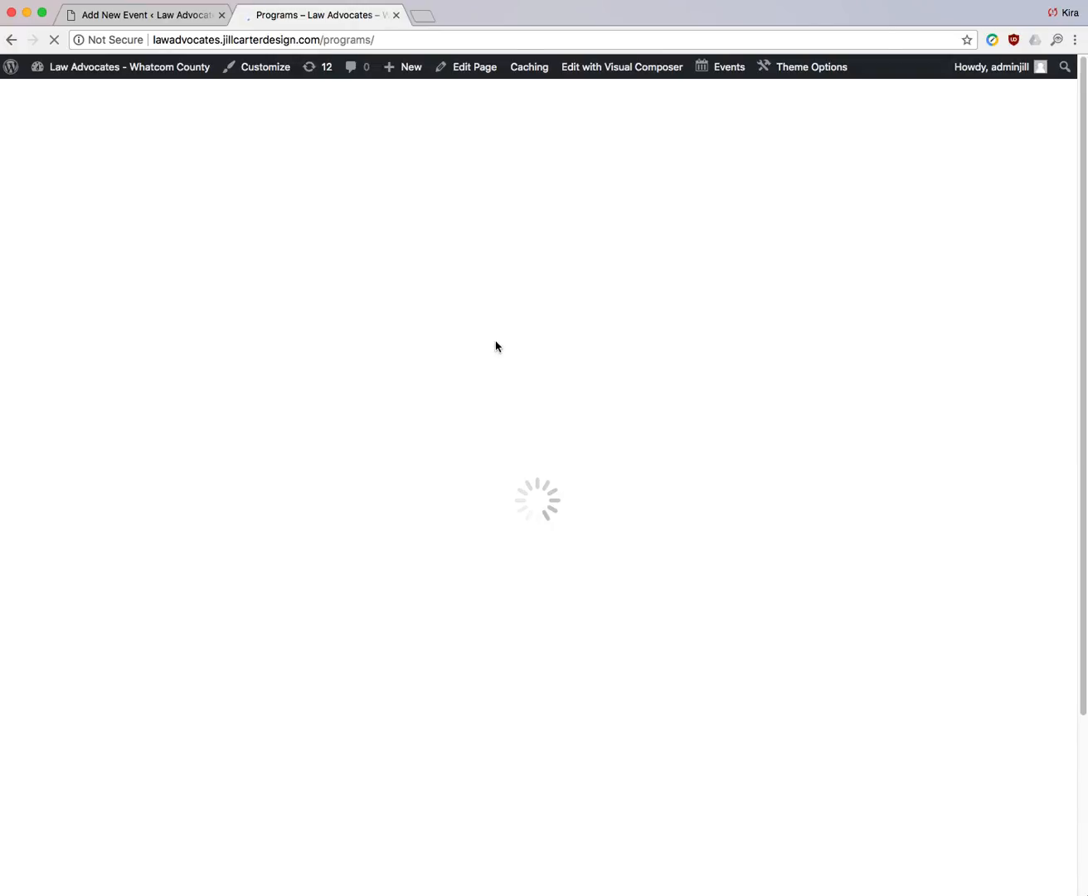
{"action": "scroll", "coordinate": [531, 340], "scroll_direction": "down", "scroll_amount": 3}
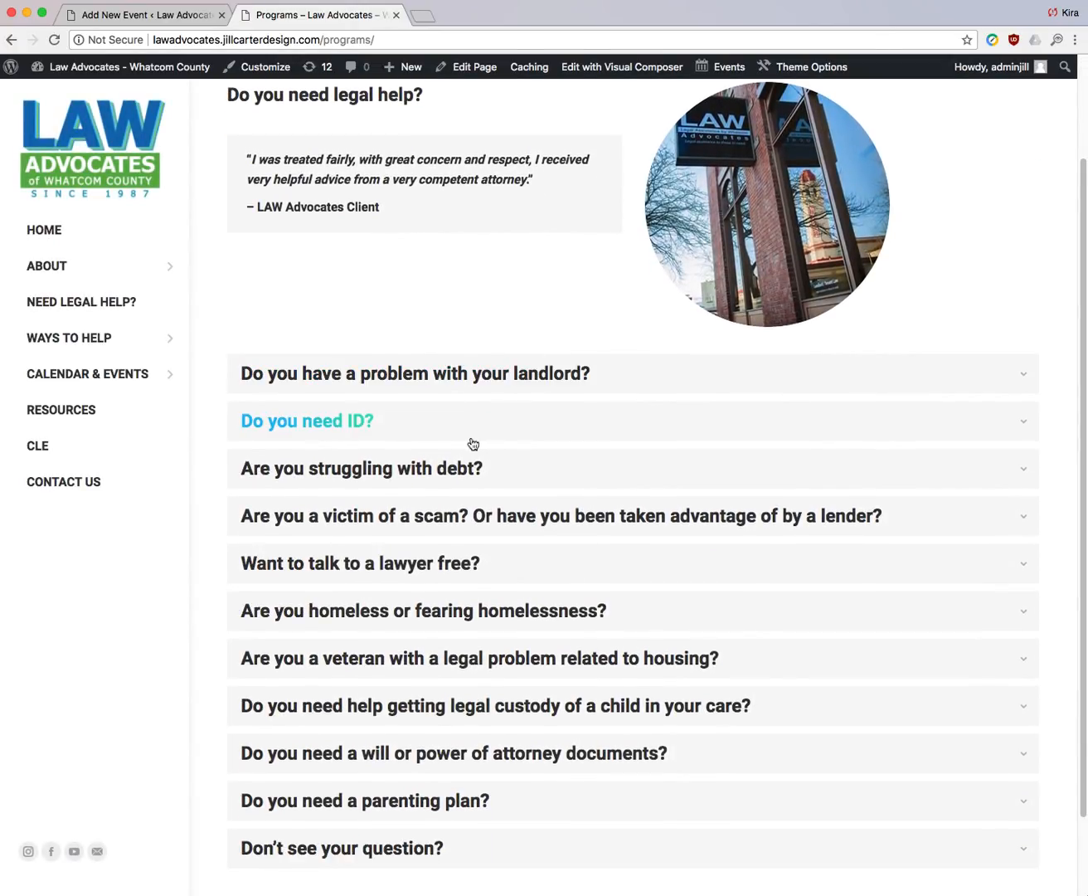
{"action": "left_click", "coordinate": [473, 441]}
{"action": "scroll", "coordinate": [440, 432], "scroll_direction": "down", "scroll_amount": 3}
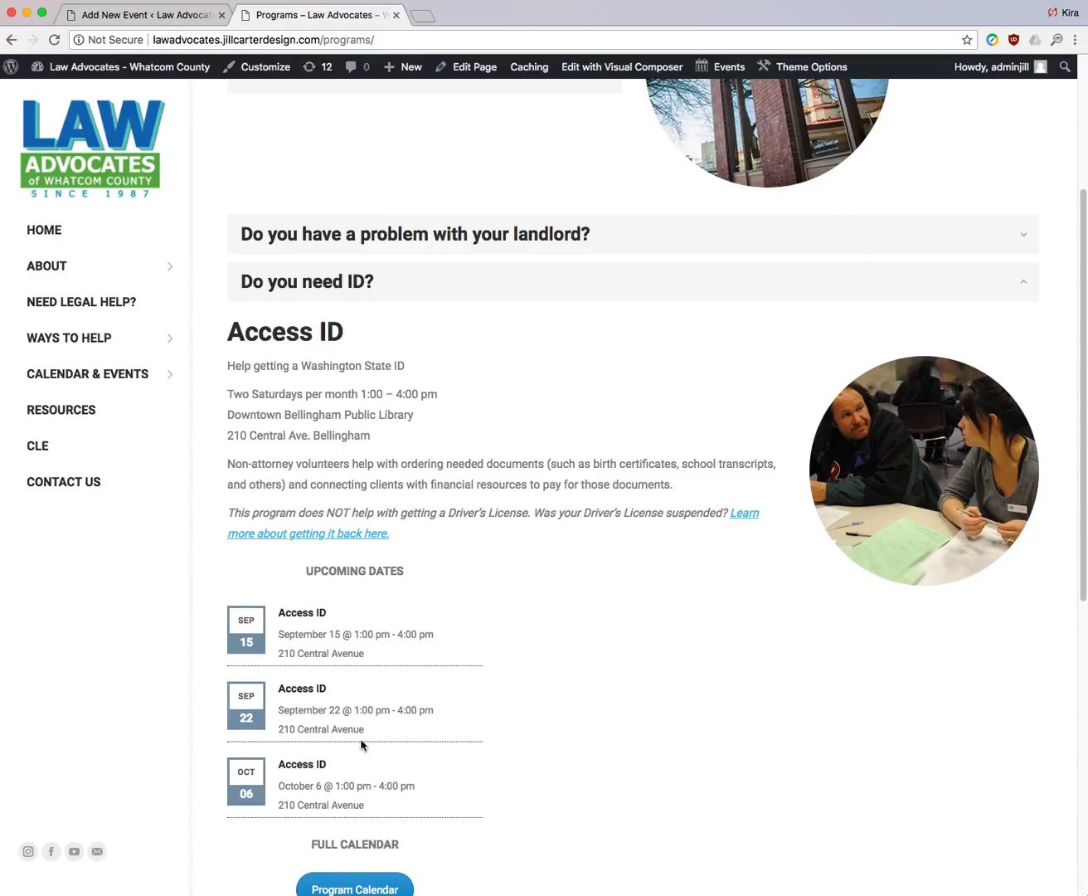
{"action": "scroll", "coordinate": [500, 554], "scroll_direction": "down", "scroll_amount": 5}
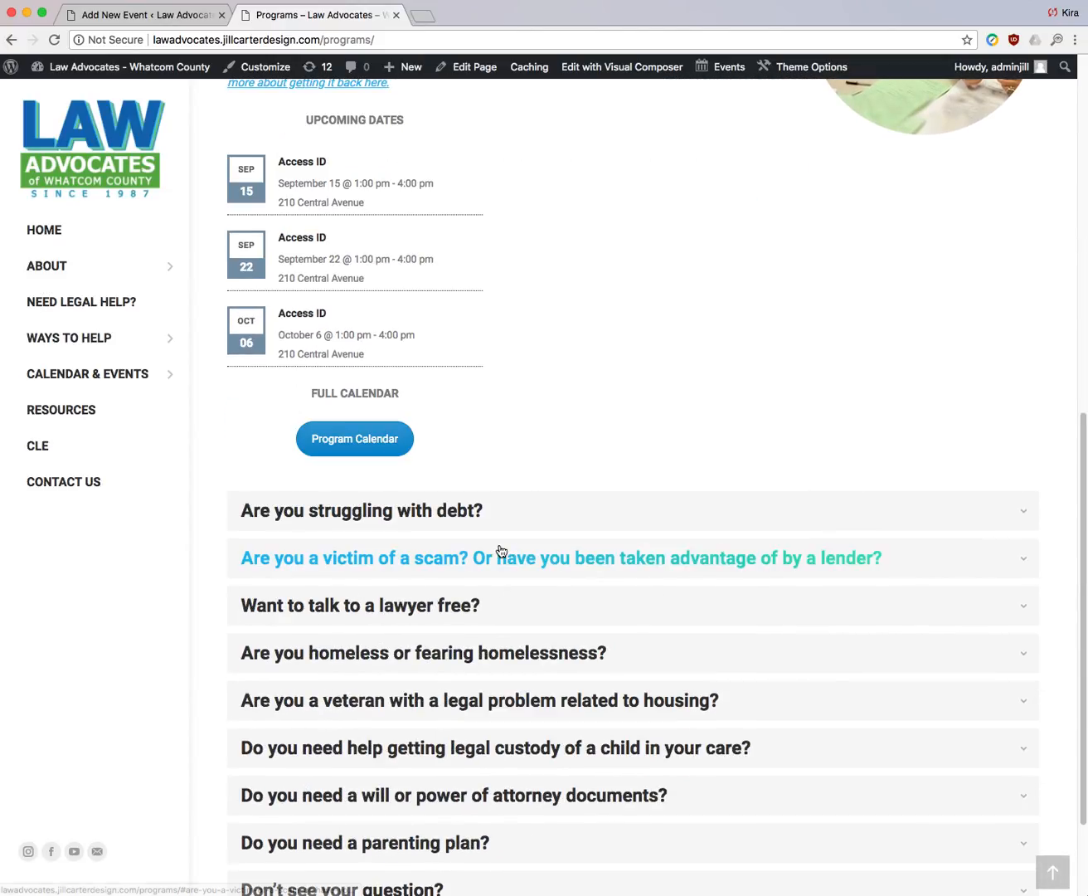
{"action": "left_click", "coordinate": [498, 618]}
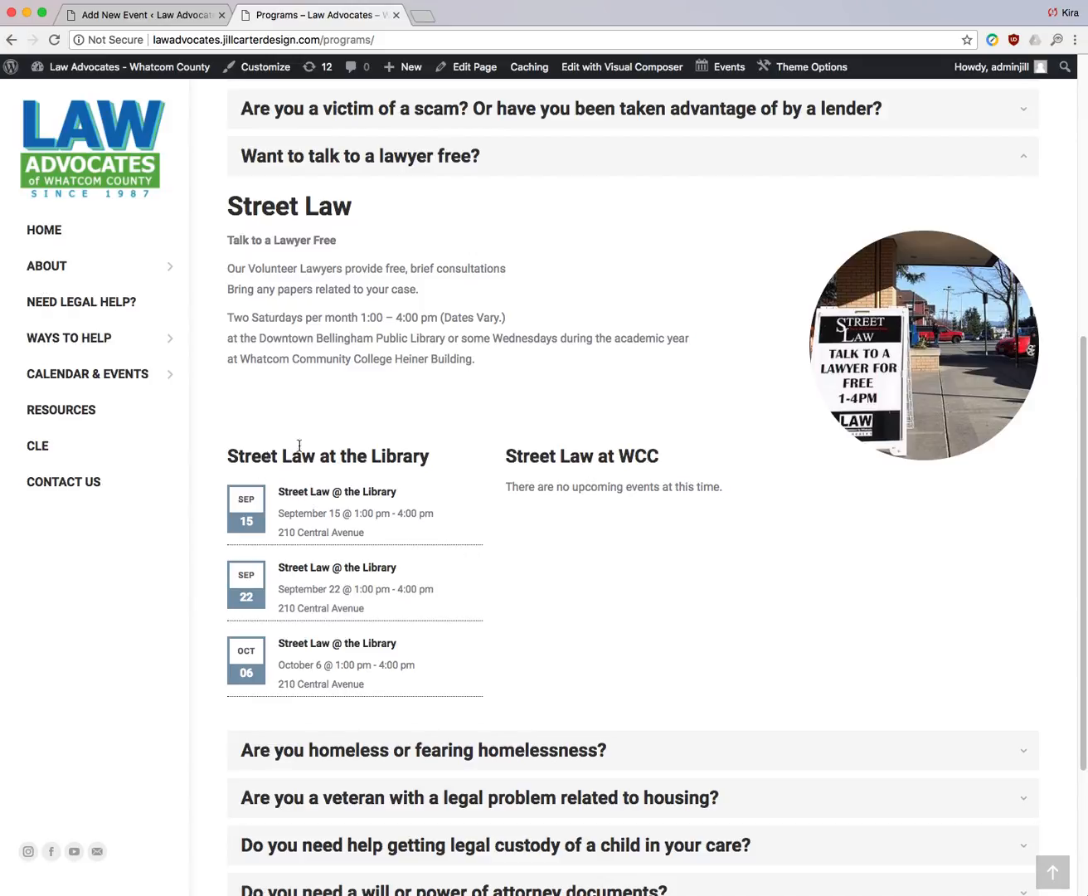
{"action": "scroll", "coordinate": [646, 570], "scroll_direction": "down", "scroll_amount": 2}
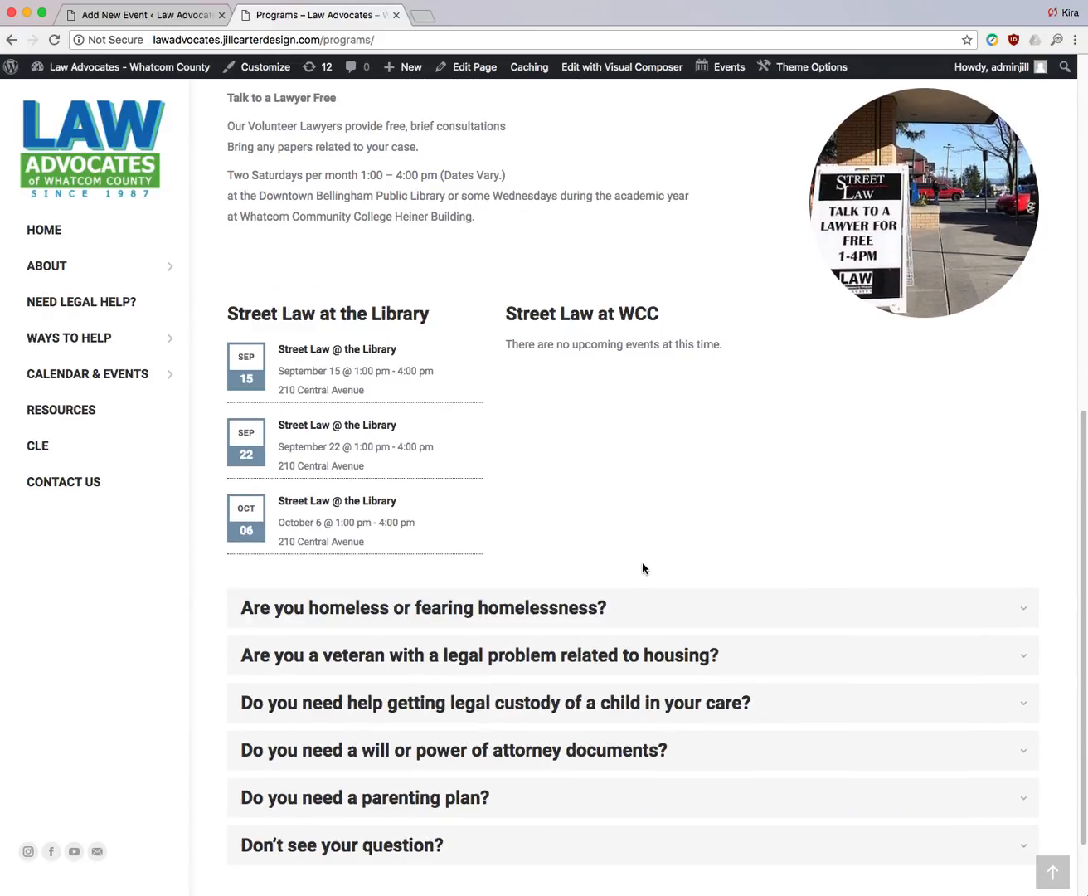
{"action": "scroll", "coordinate": [586, 464], "scroll_direction": "down", "scroll_amount": 2}
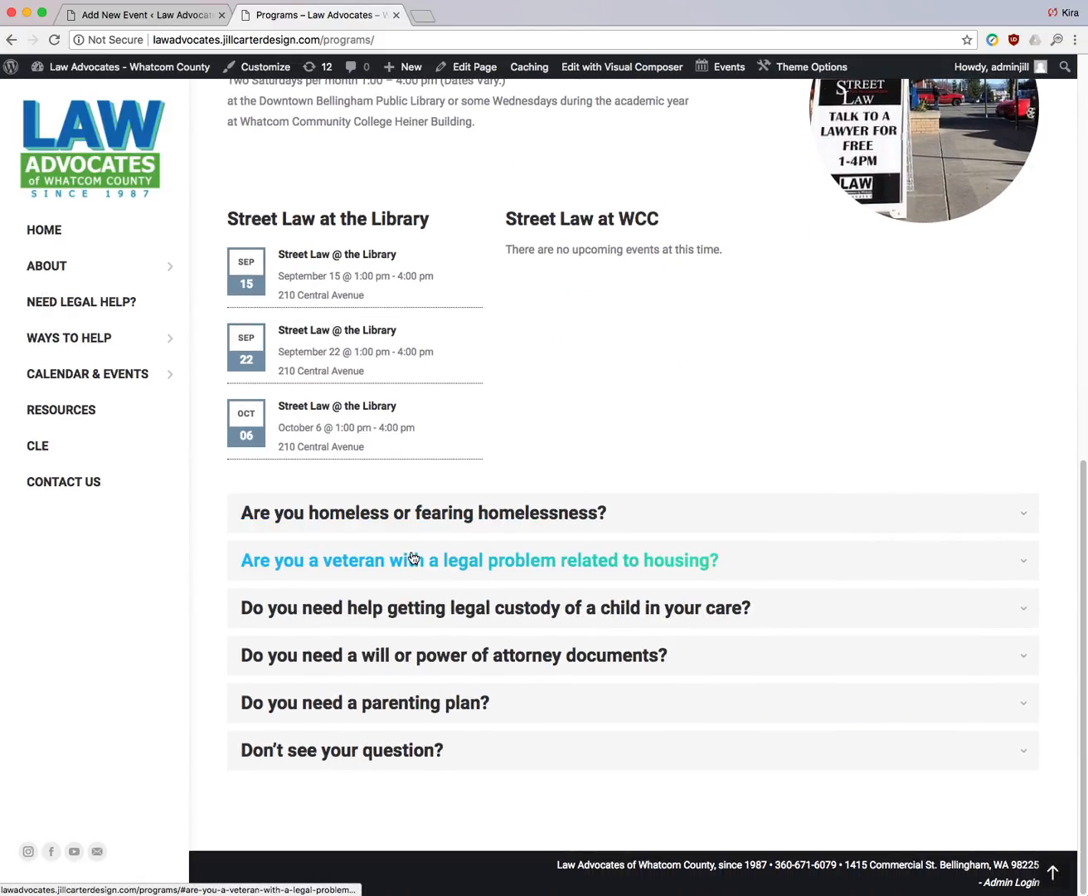
{"action": "left_click", "coordinate": [413, 519]}
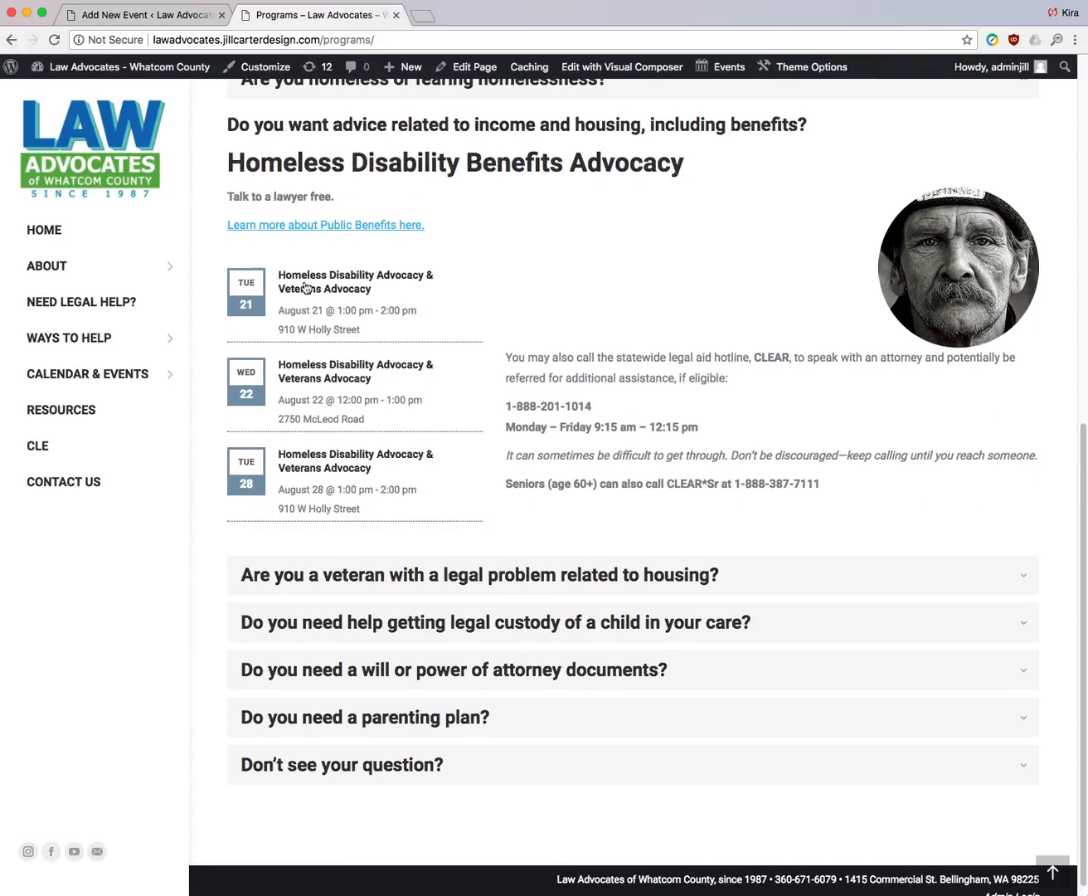
{"action": "scroll", "coordinate": [376, 423], "scroll_direction": "up", "scroll_amount": 10}
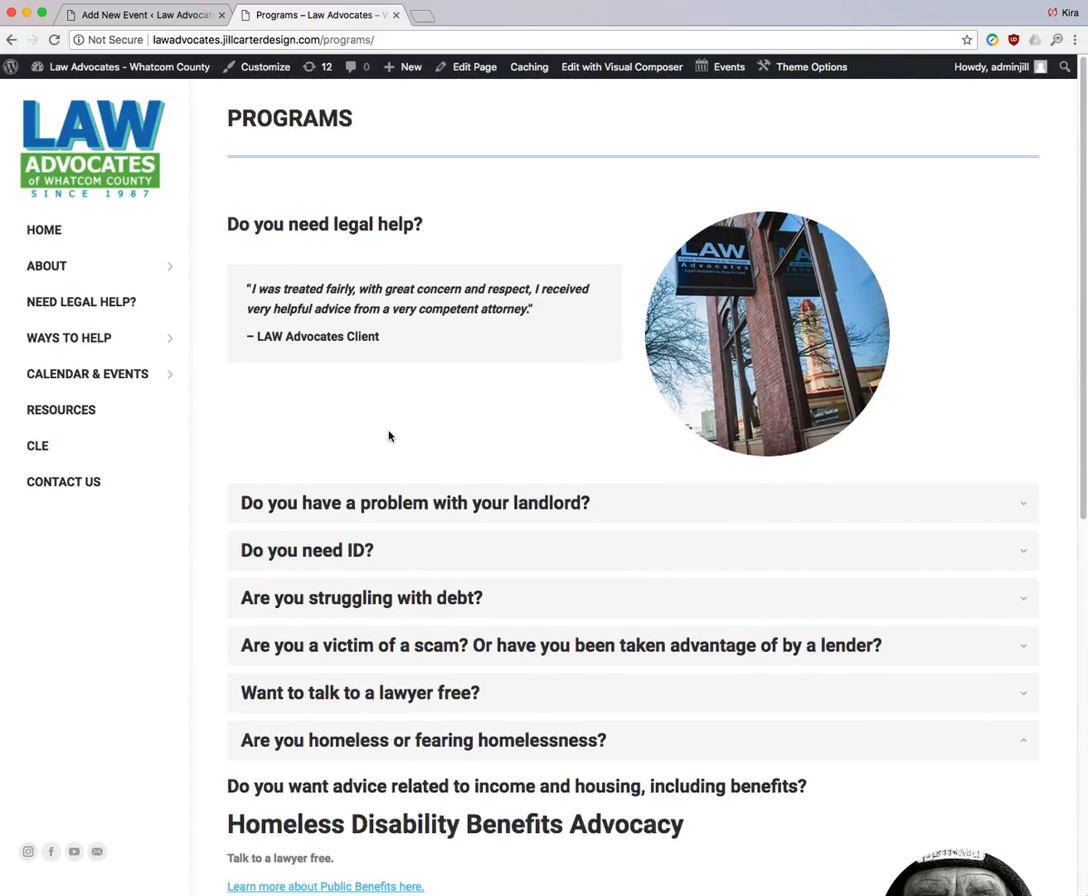
- Return to the new event draft and title it "Test Community Event"
{"action": "left_click", "coordinate": [158, 16]}
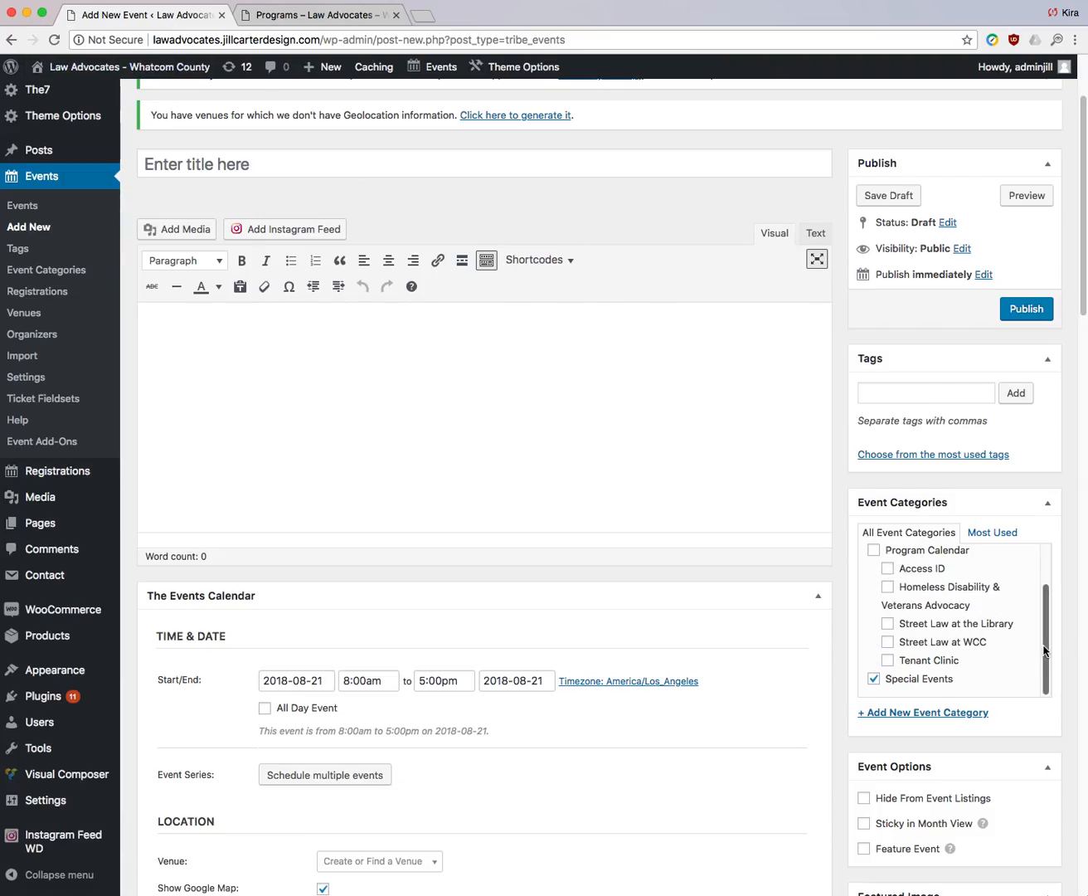
{"action": "scroll", "coordinate": [1047, 585], "scroll_direction": "up", "scroll_amount": 2}
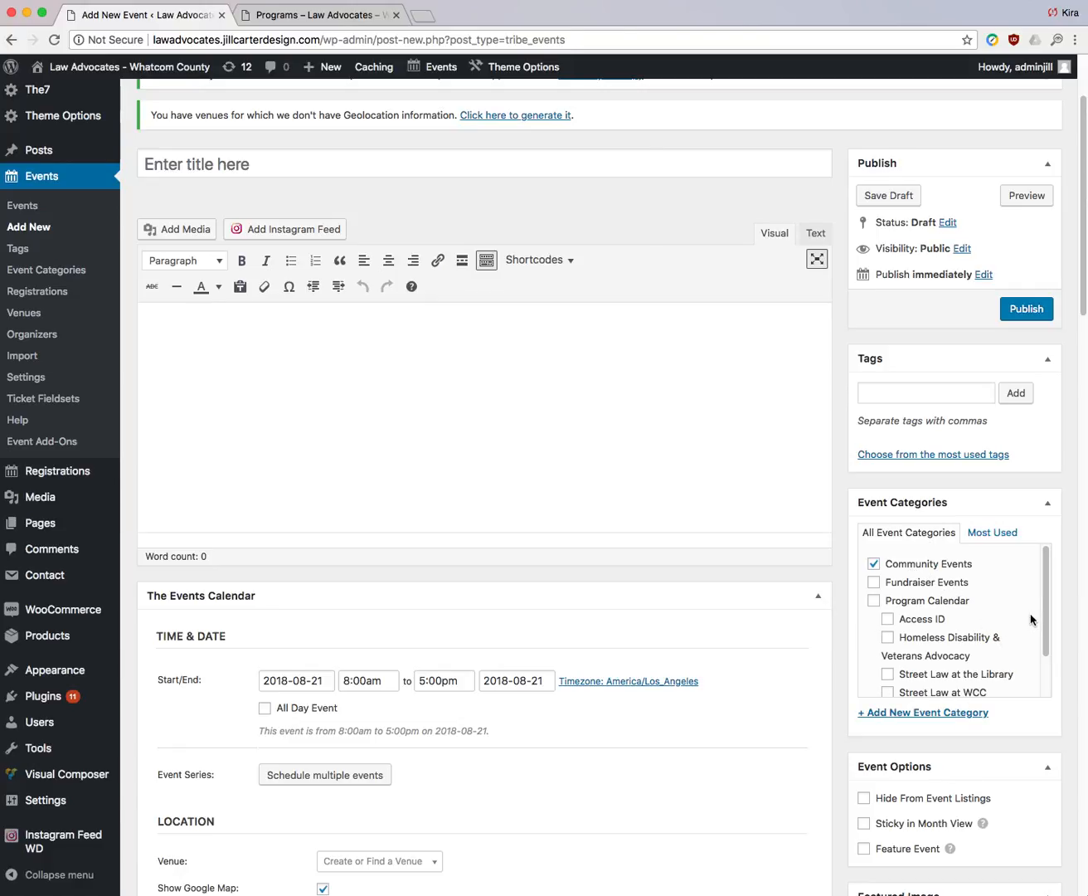
{"action": "mouse_move", "coordinate": [1043, 563]}
{"action": "left_mouse_down"}
{"action": "mouse_move", "coordinate": [1050, 631]}
{"action": "mouse_move", "coordinate": [1051, 564]}
{"action": "left_mouse_up"}
{"action": "left_click", "coordinate": [199, 167]}
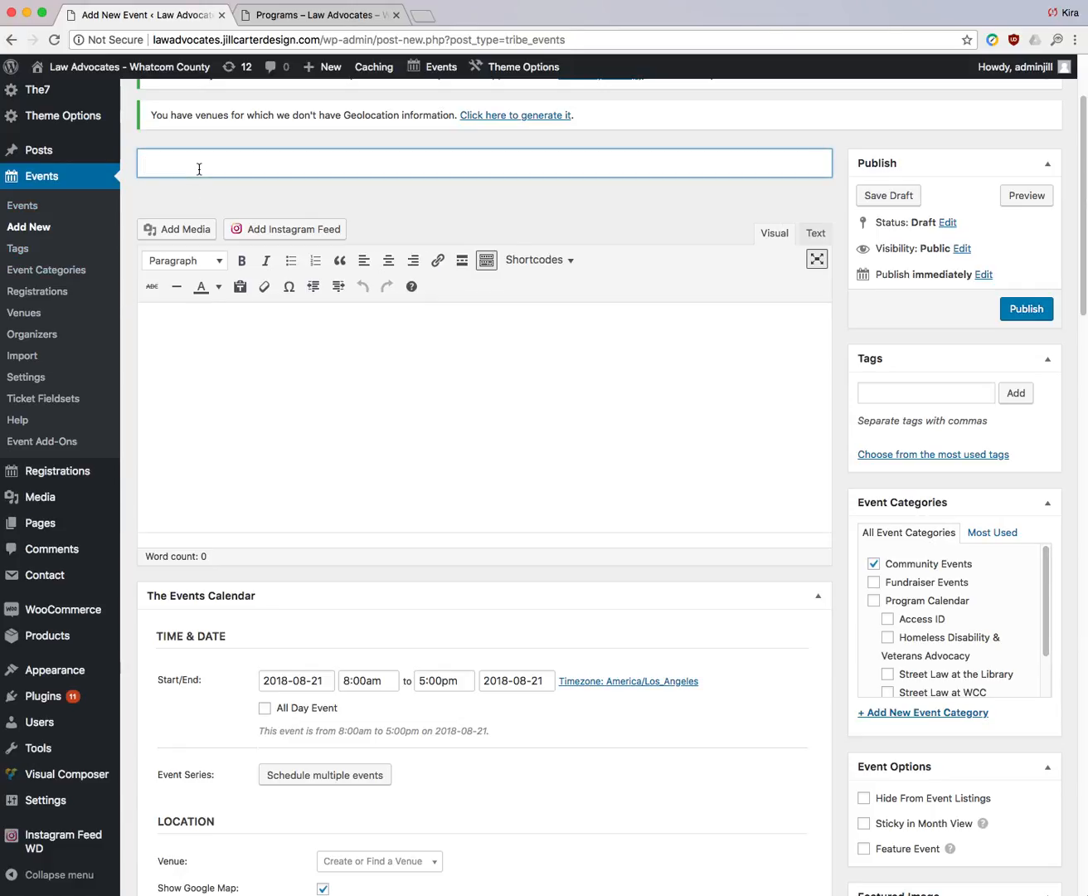
{"action": "type", "text": "Test Community"}
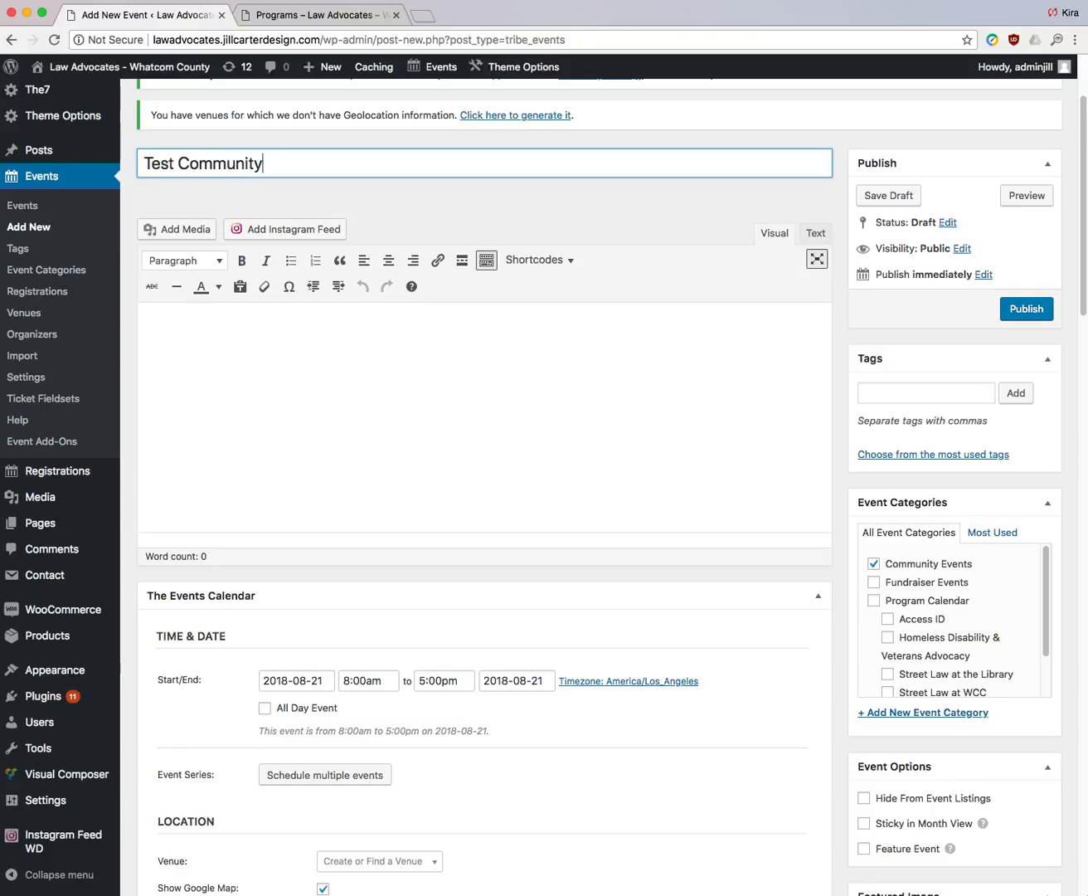
{"action": "type", "text": " Event"}
{"action": "left_click", "coordinate": [284, 333]}
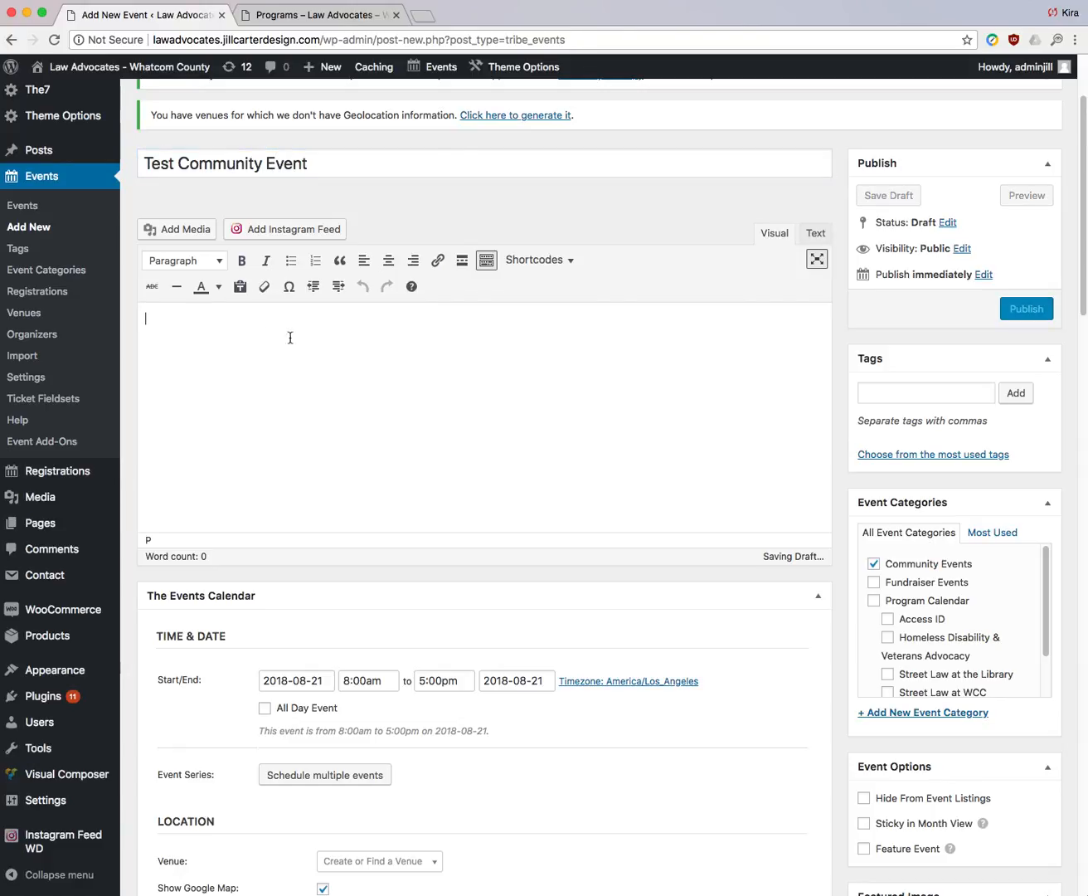
- Add the plain-text description starting "LAW Advocates provides free legal assistance to low-income individuals and families in Whatcom and Island counties."
{"action": "left_click", "coordinate": [239, 287]}
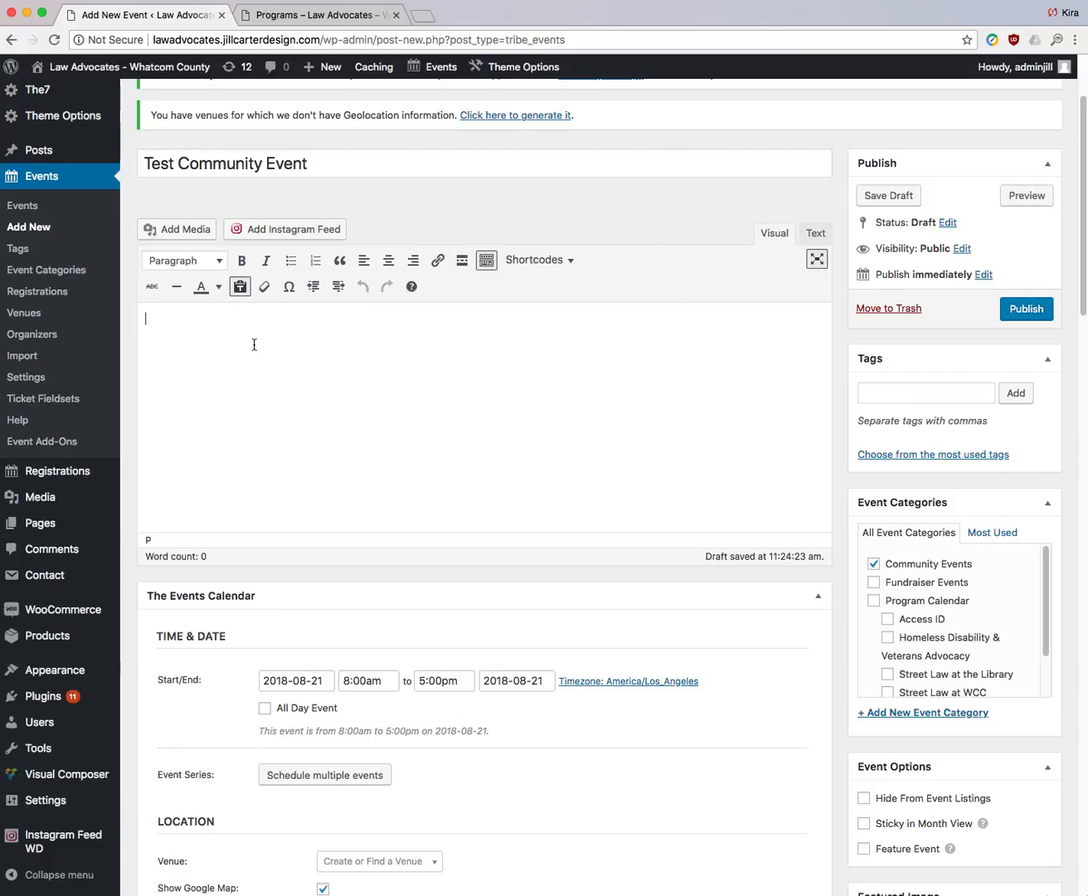
{"action": "type", "text": "LAW Advocates provides free legal assistance to low-income individuals and families in Whatcom and Island counties. This vital work is accomplished through the volunteer service of local lawyers, paralegals, students, and community members."}
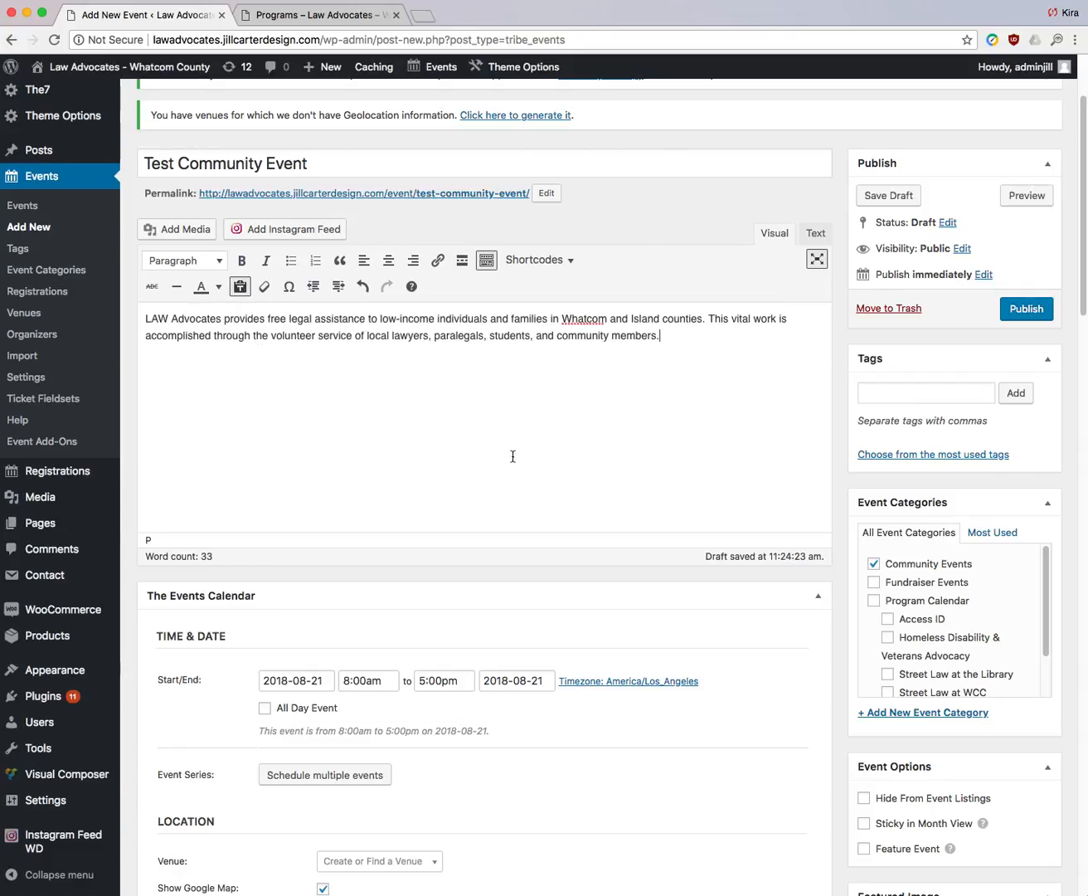
- Set the event's start and end date to 2018-08-25
{"action": "scroll", "coordinate": [507, 449], "scroll_direction": "down", "scroll_amount": 1}
{"action": "scroll", "coordinate": [507, 449], "scroll_direction": "down", "scroll_amount": 5}
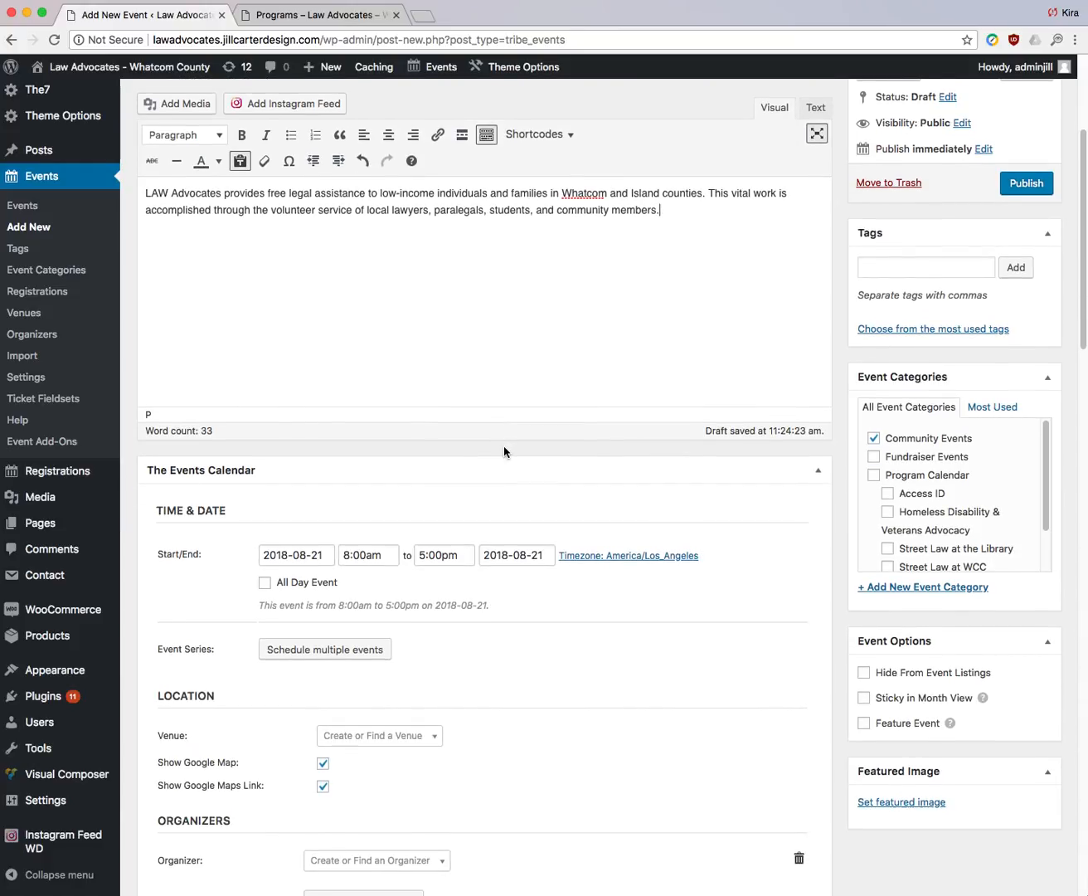
{"action": "scroll", "coordinate": [503, 452], "scroll_direction": "down", "scroll_amount": 3}
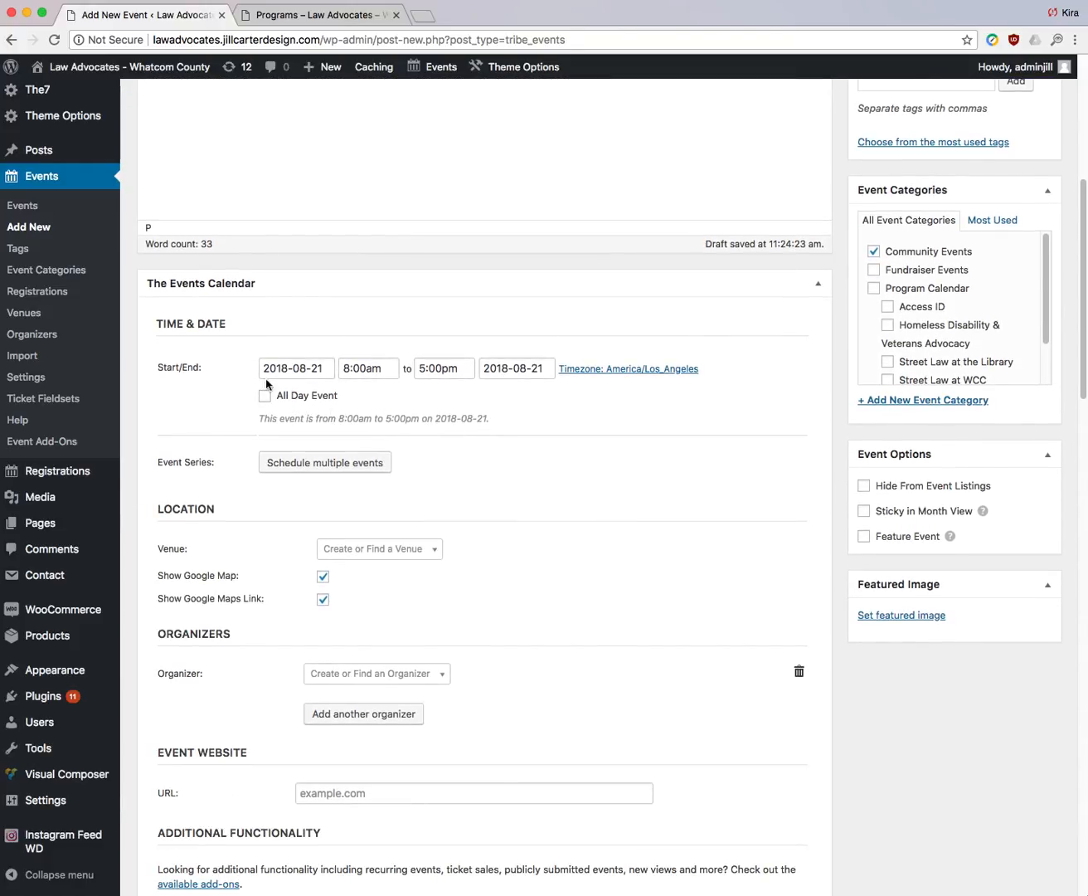
{"action": "left_click", "coordinate": [309, 370]}
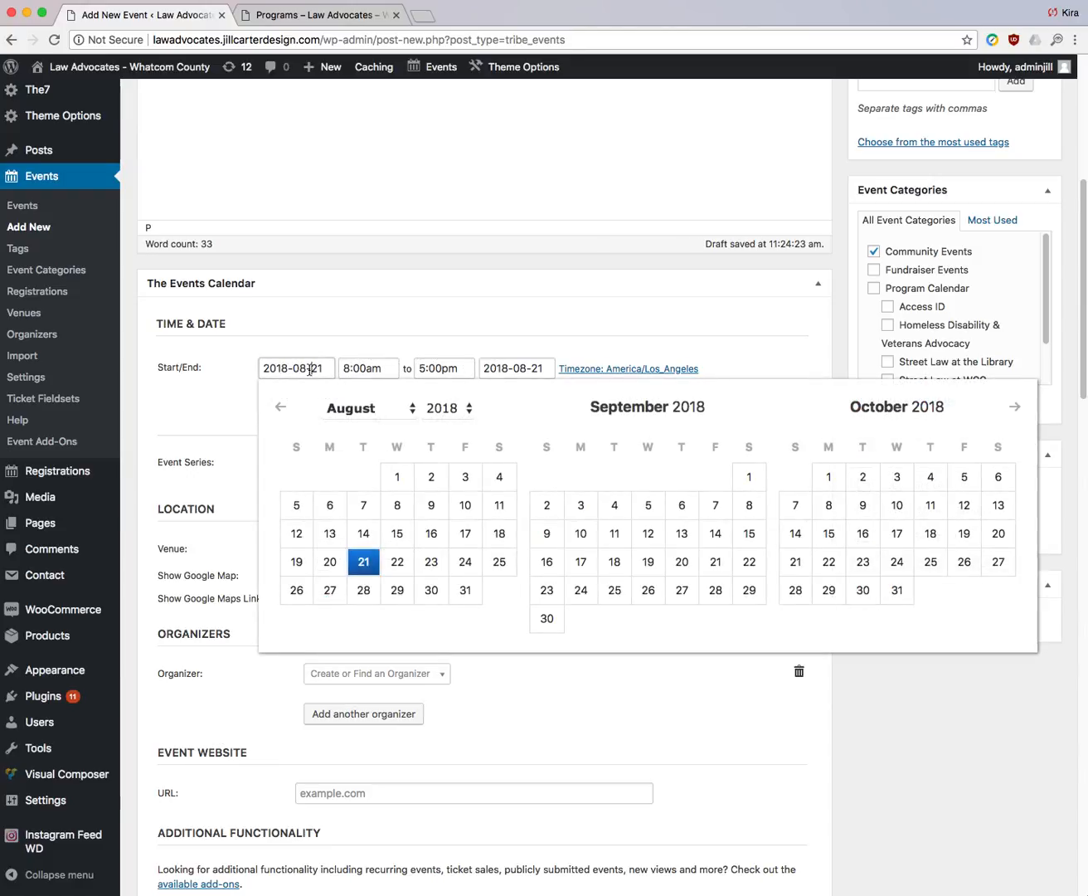
{"action": "left_click", "coordinate": [501, 563]}
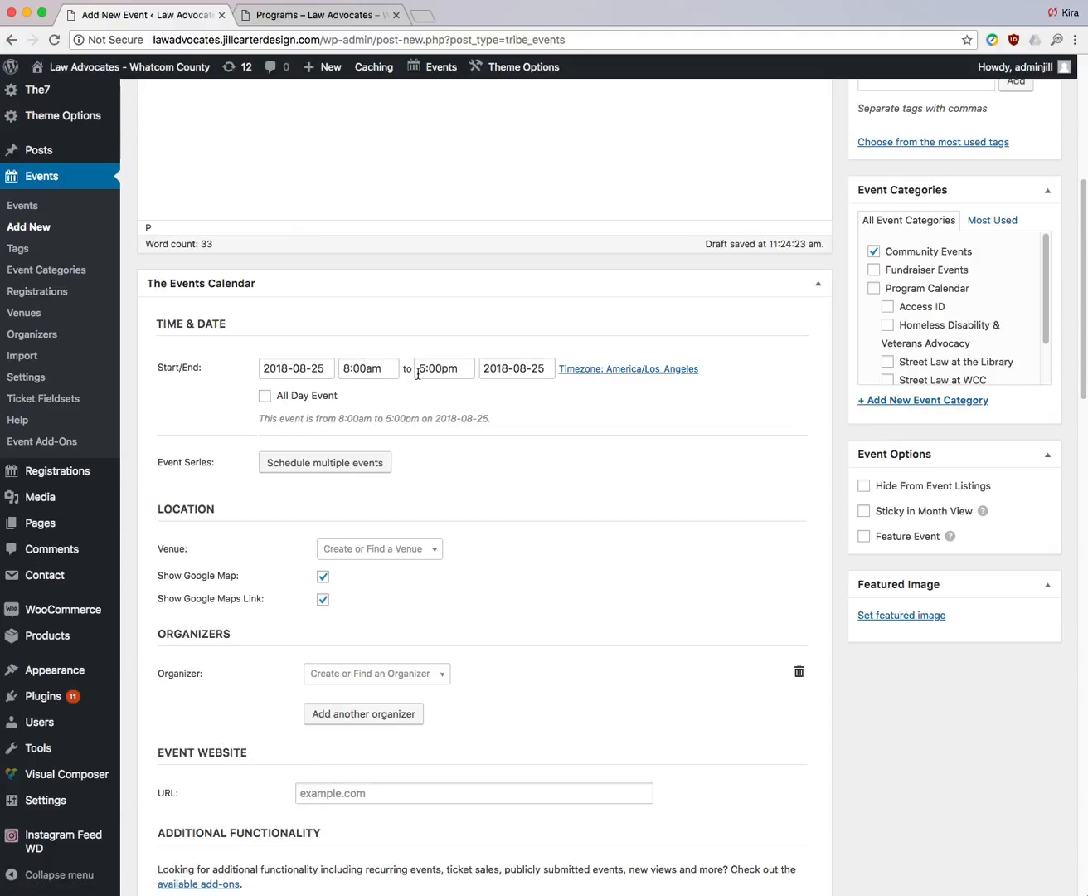
- Schedule one additional occurrence of the event, set to Once, on 2018-09-15 at the same time
{"action": "scroll", "coordinate": [517, 472], "scroll_direction": "down", "scroll_amount": 2}
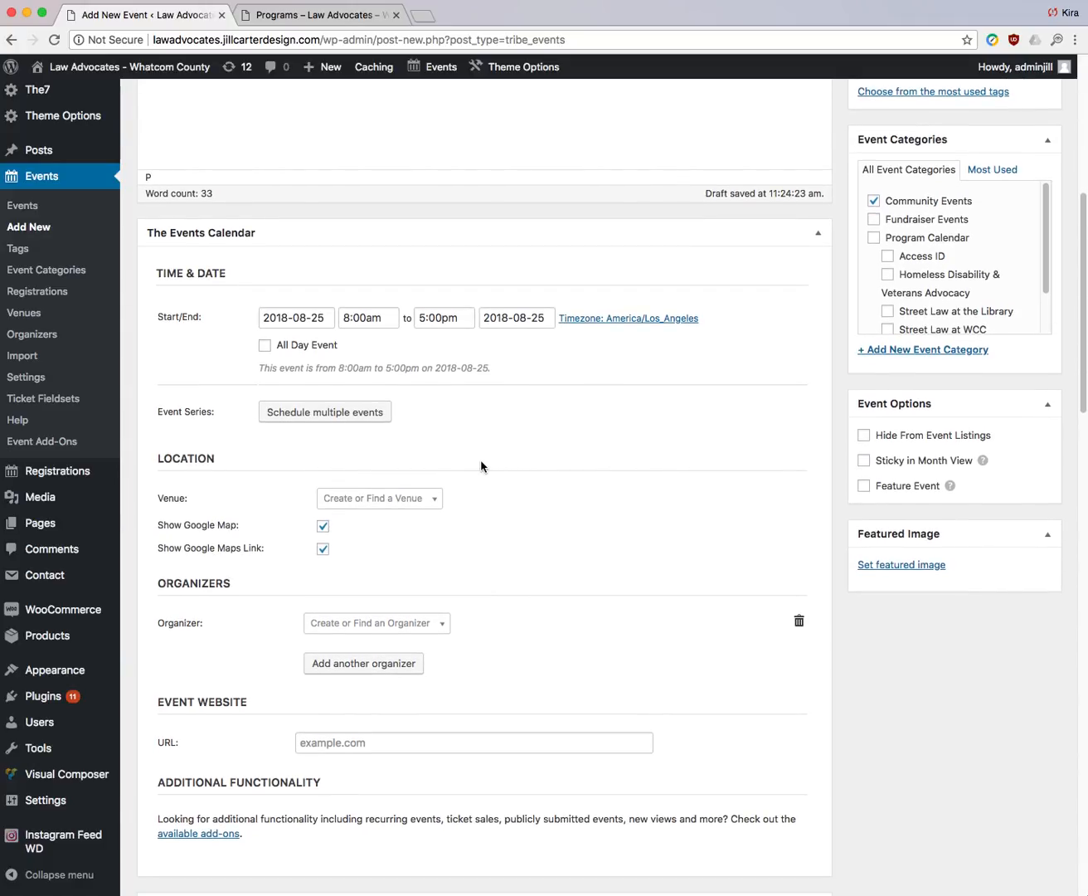
{"action": "left_click", "coordinate": [342, 419]}
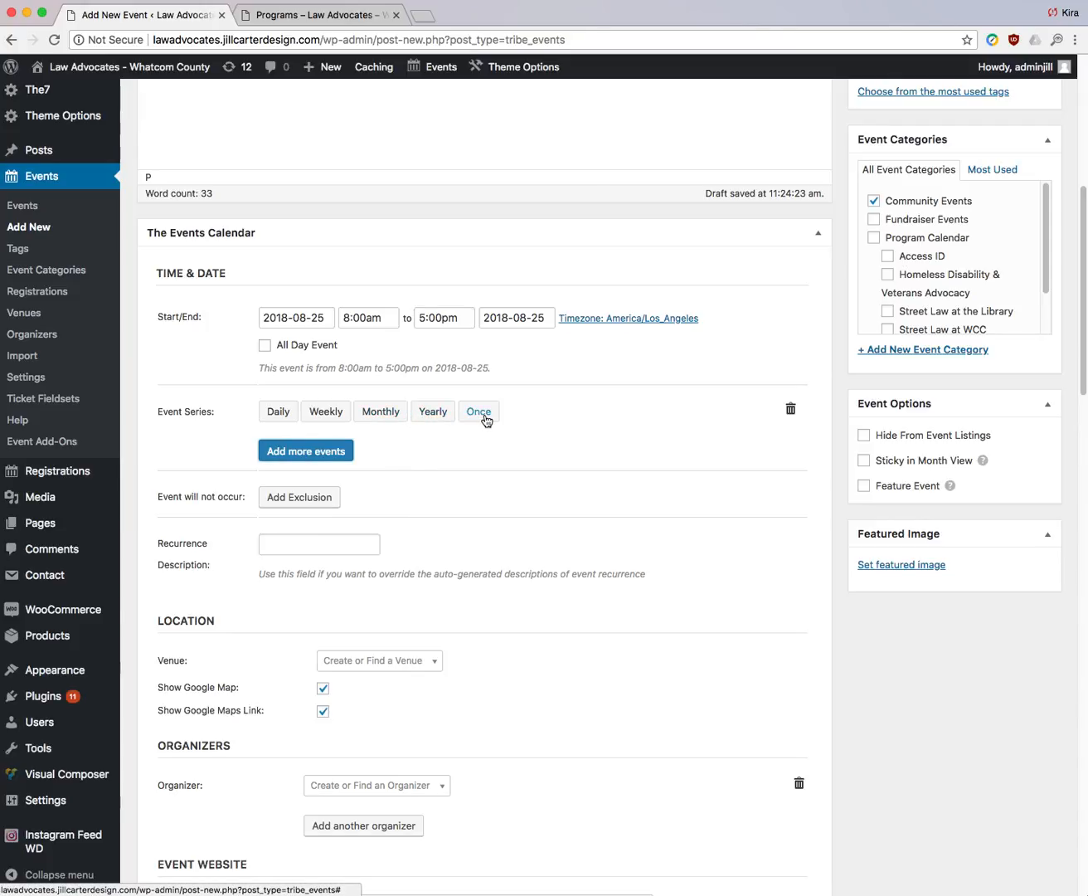
{"action": "left_click", "coordinate": [385, 419]}
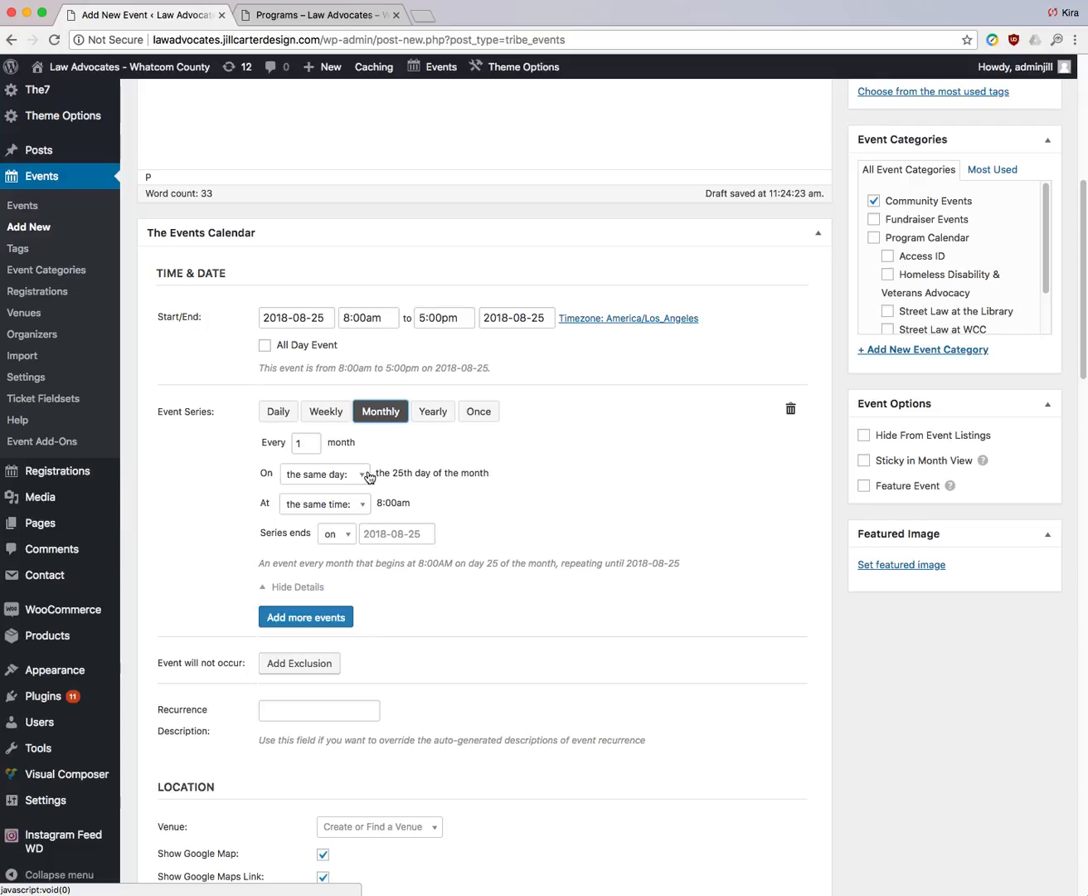
{"action": "left_click", "coordinate": [474, 420]}
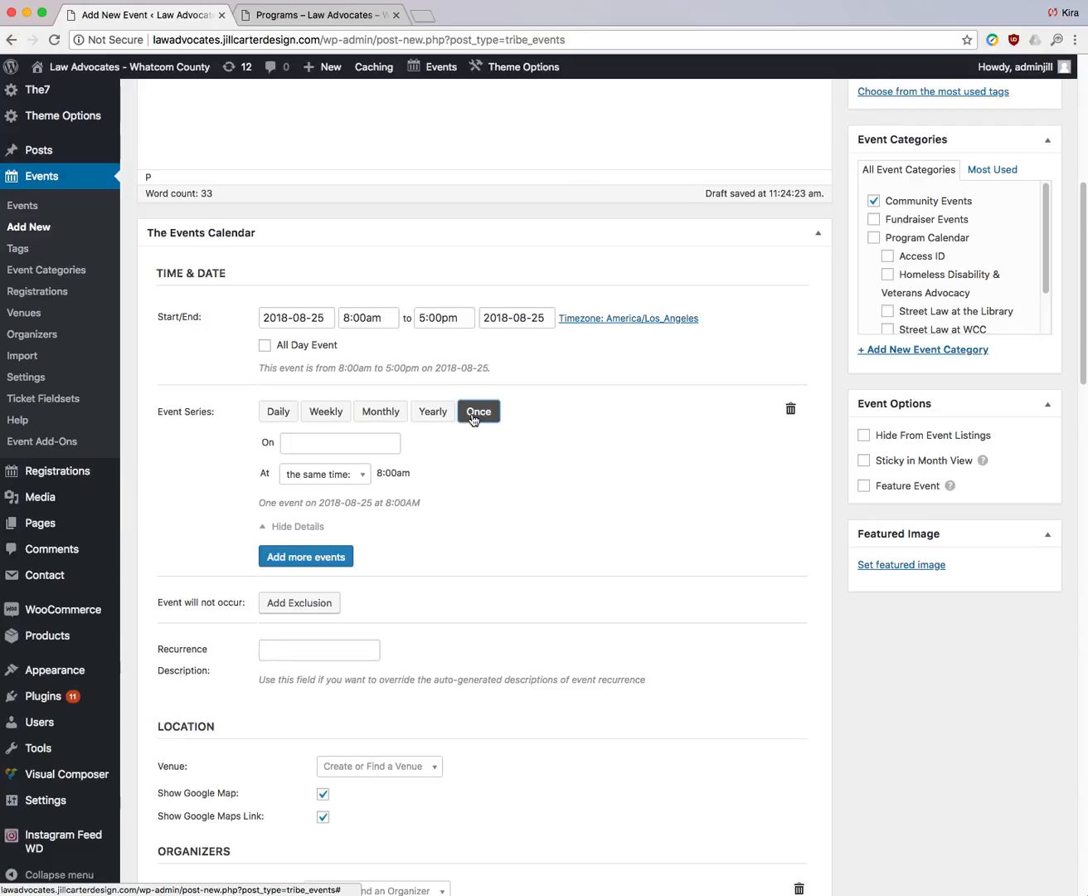
{"action": "left_click", "coordinate": [373, 442]}
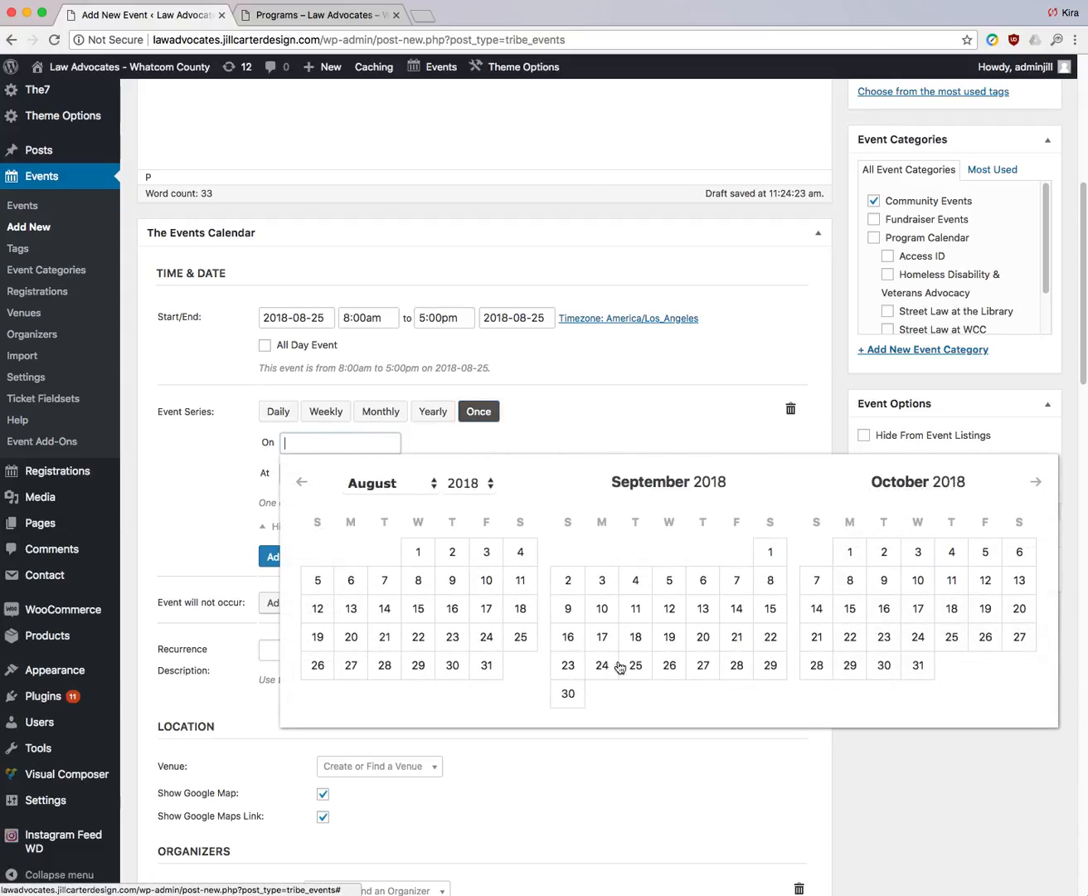
{"action": "left_click", "coordinate": [769, 611]}
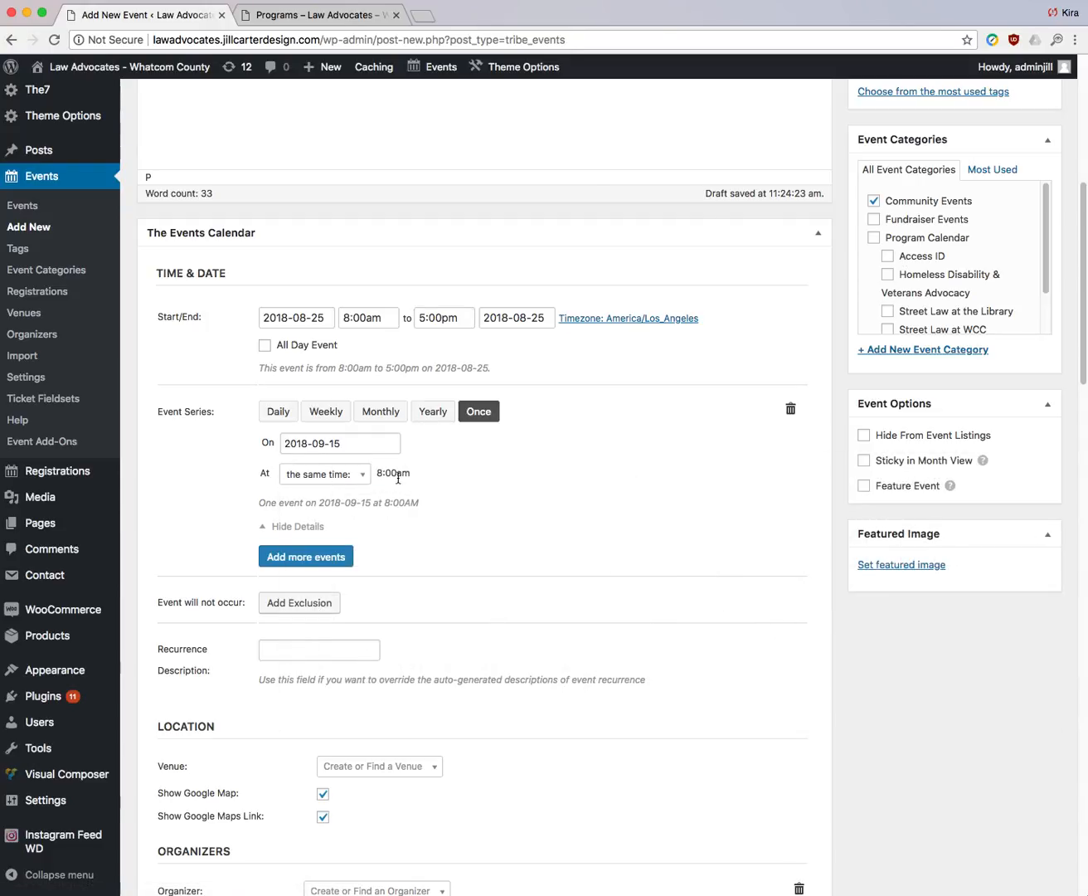
- Open the admin Events list in a new browser tab and search the events for "close"
{"action": "scroll", "coordinate": [589, 515], "scroll_direction": "down", "scroll_amount": 1}
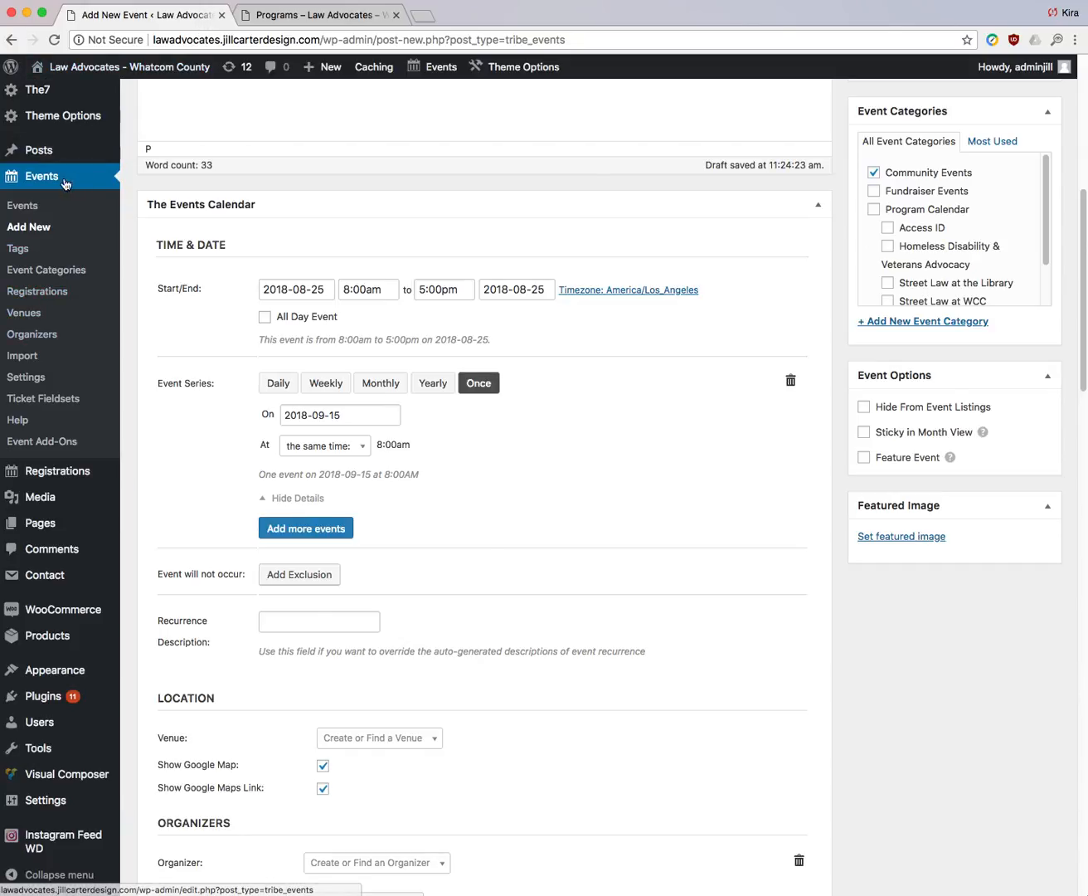
{"action": "right_click", "coordinate": [47, 214]}
{"action": "left_click", "coordinate": [48, 214]}
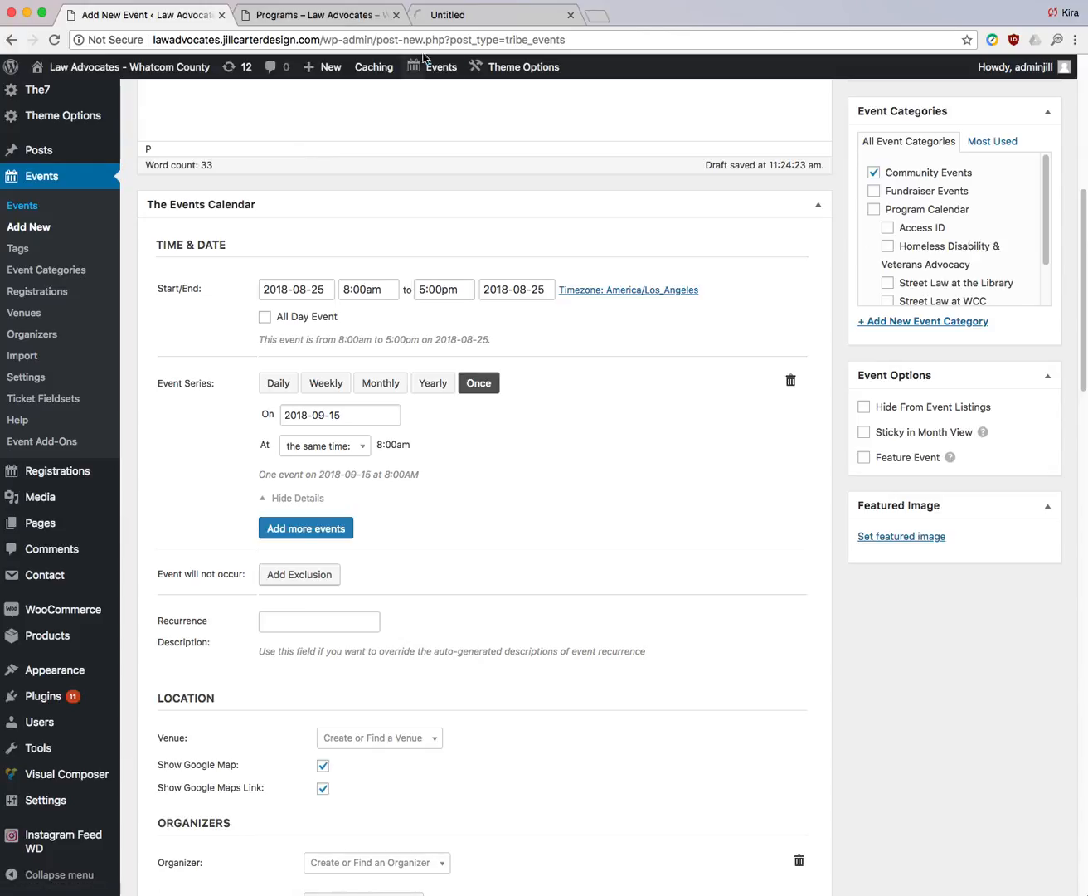
{"action": "left_click", "coordinate": [492, 16]}
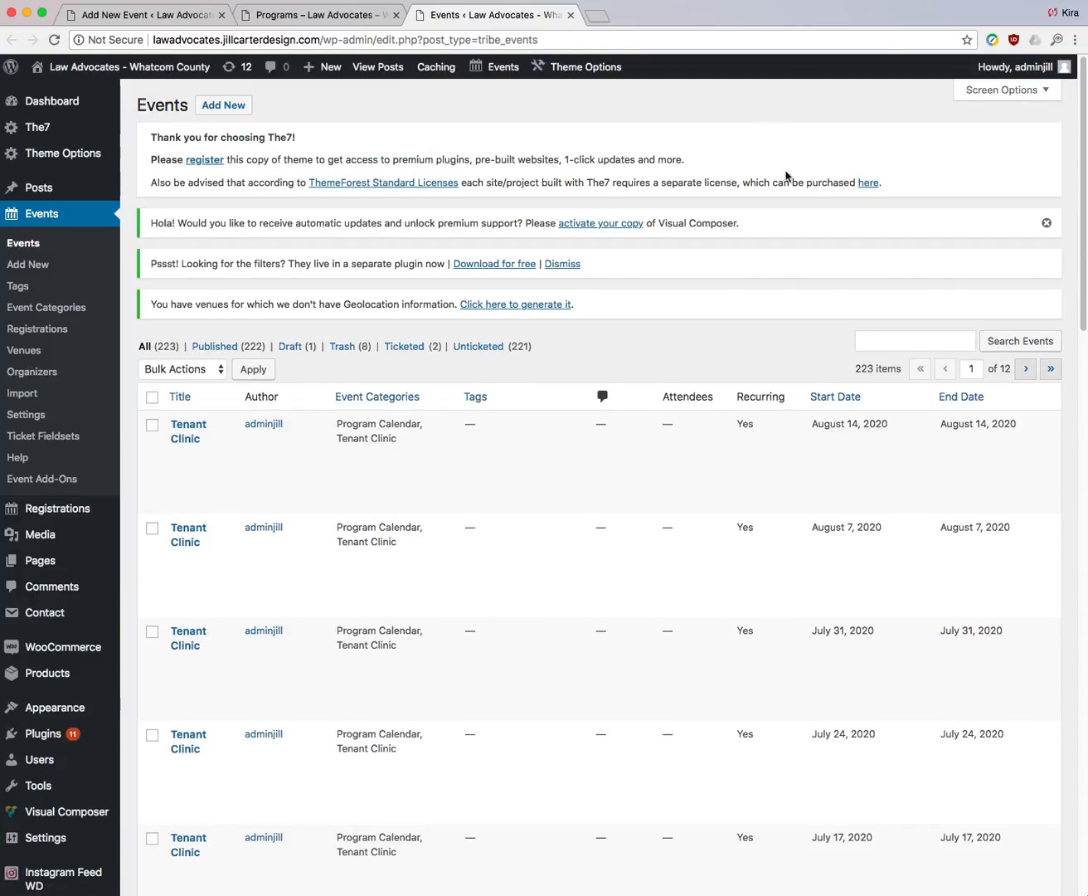
{"action": "left_click", "coordinate": [894, 341]}
{"action": "type", "text": "c"}
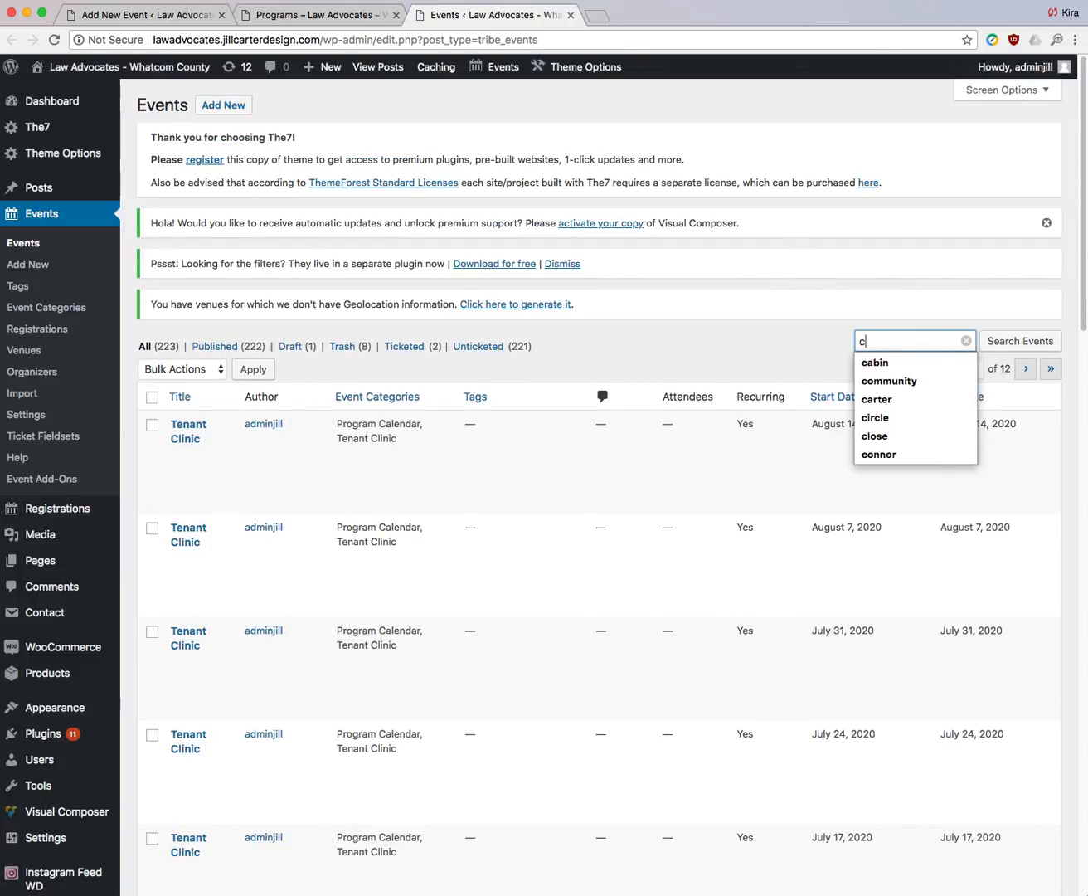
{"action": "type", "text": "lose"}
{"action": "key", "text": "Return"}
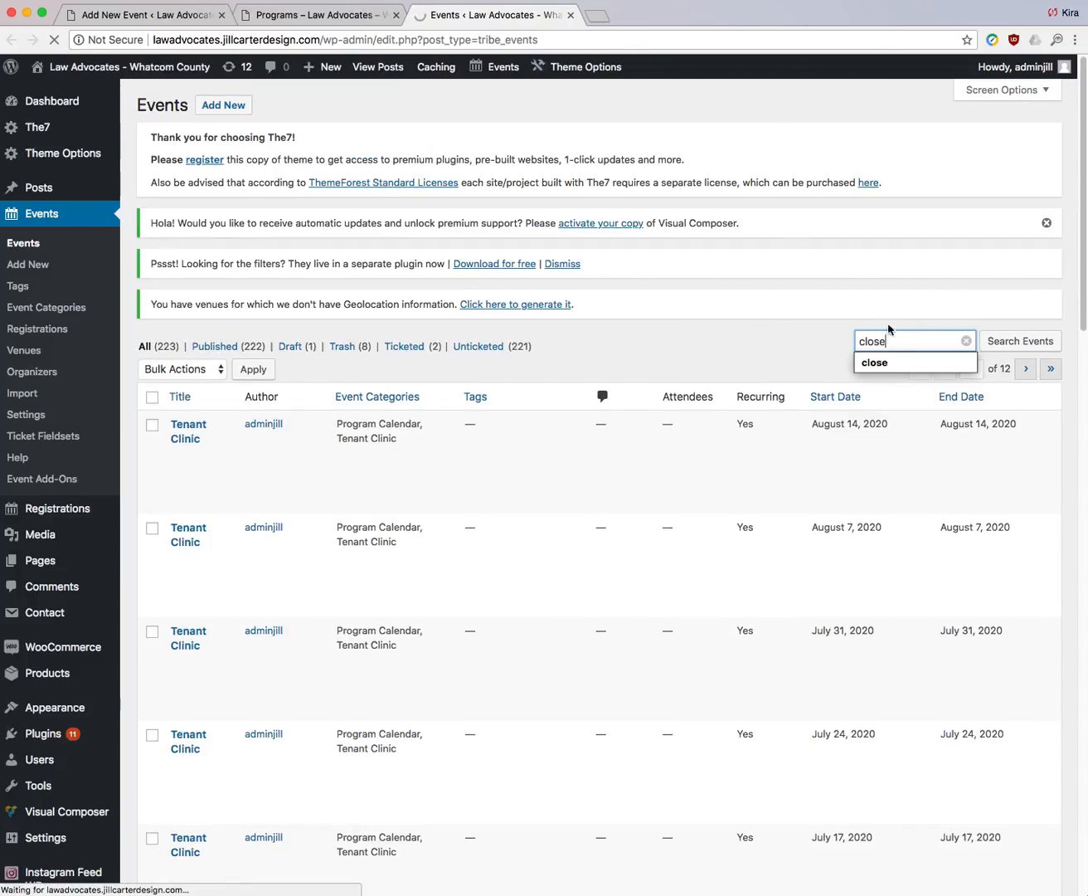
- From the live site's Programs page, open the events calendar in a new browser tab
{"action": "left_click", "coordinate": [323, 17]}
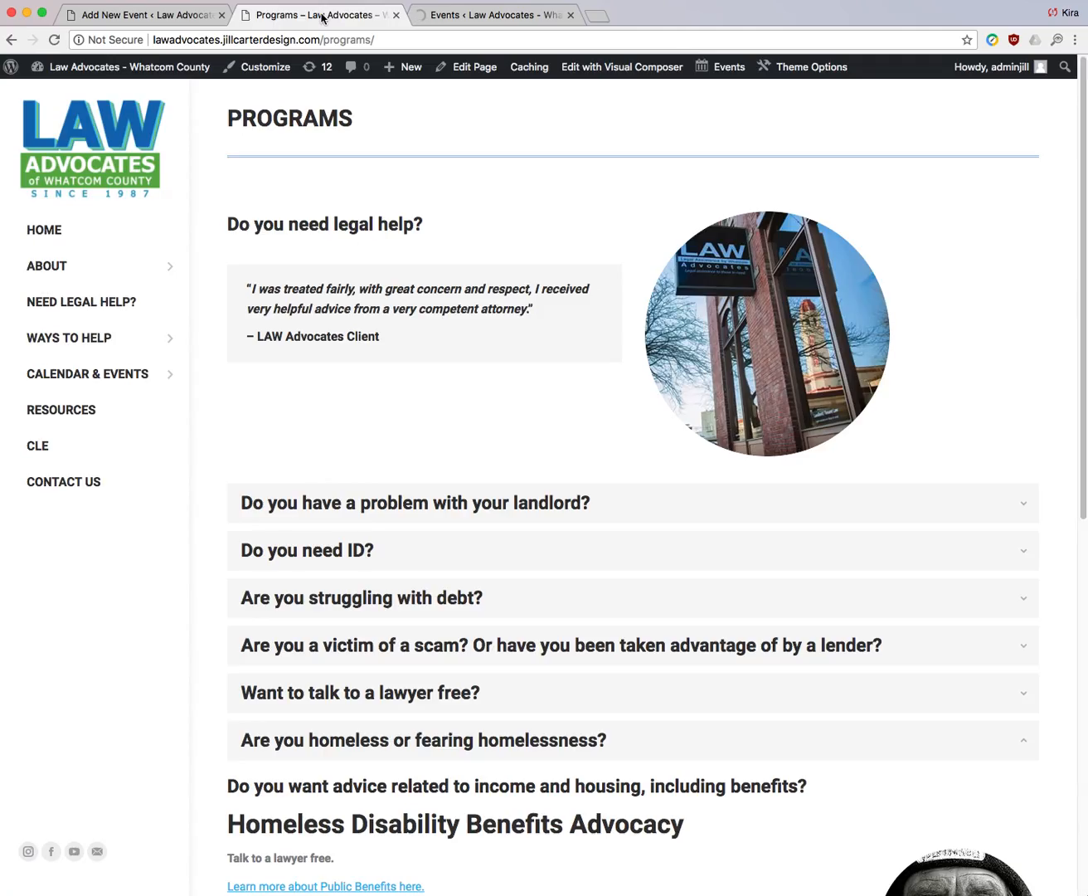
{"action": "right_click", "coordinate": [91, 375]}
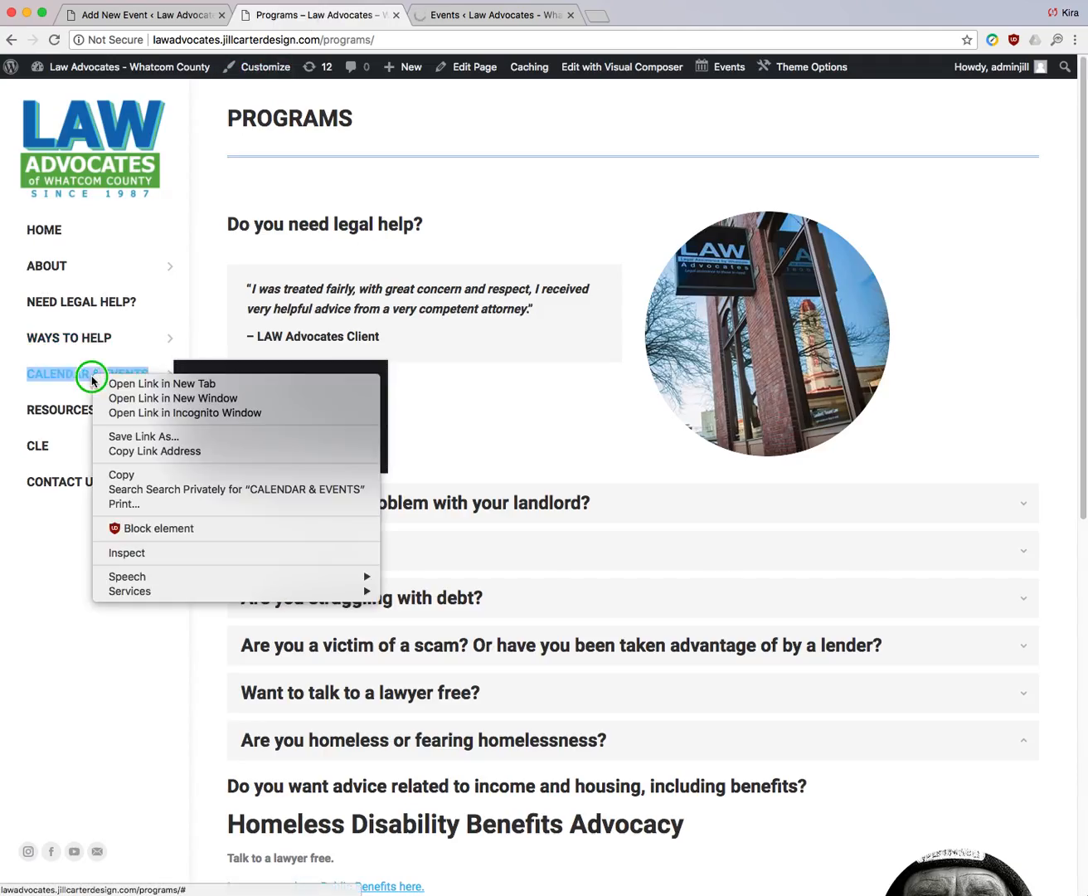
{"action": "left_click", "coordinate": [506, 396]}
{"action": "right_click", "coordinate": [260, 382]}
{"action": "left_click", "coordinate": [283, 384]}
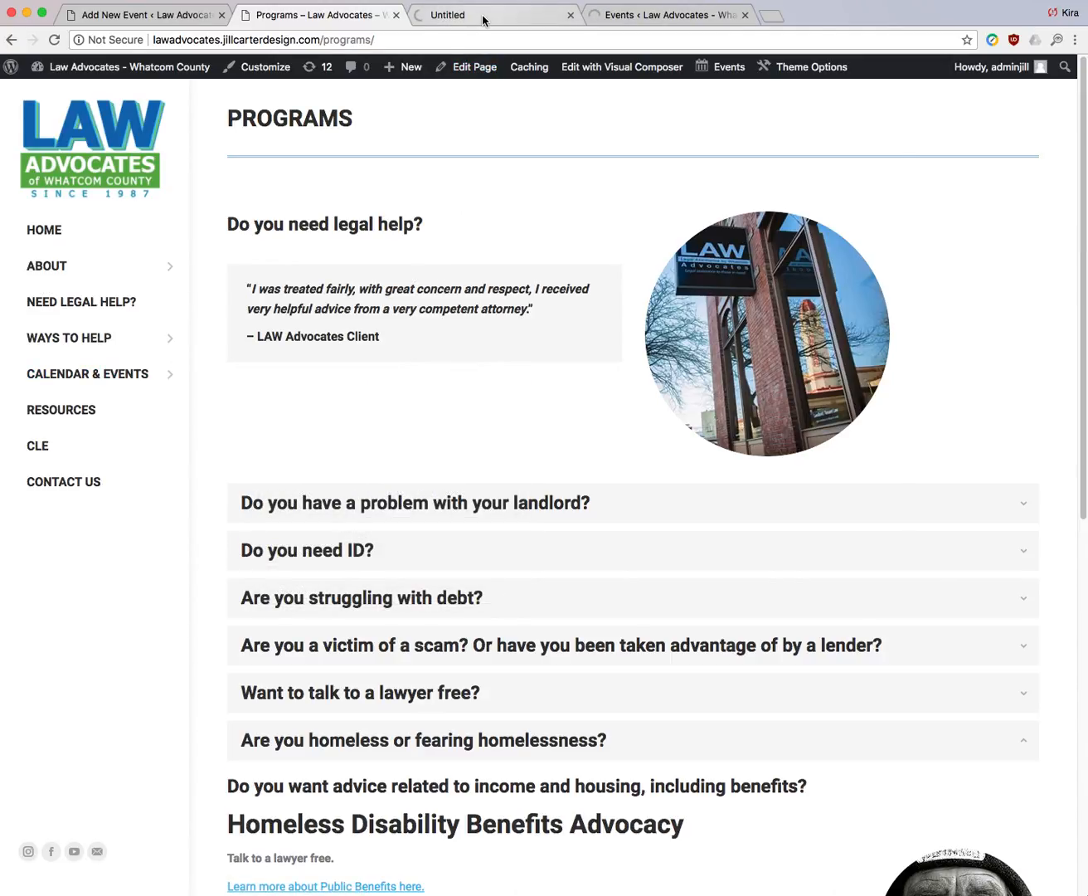
- Open the LAW Advocates Office Closed event from the search results and examine how its series of one-time dates is set up
{"action": "left_click", "coordinate": [628, 15]}
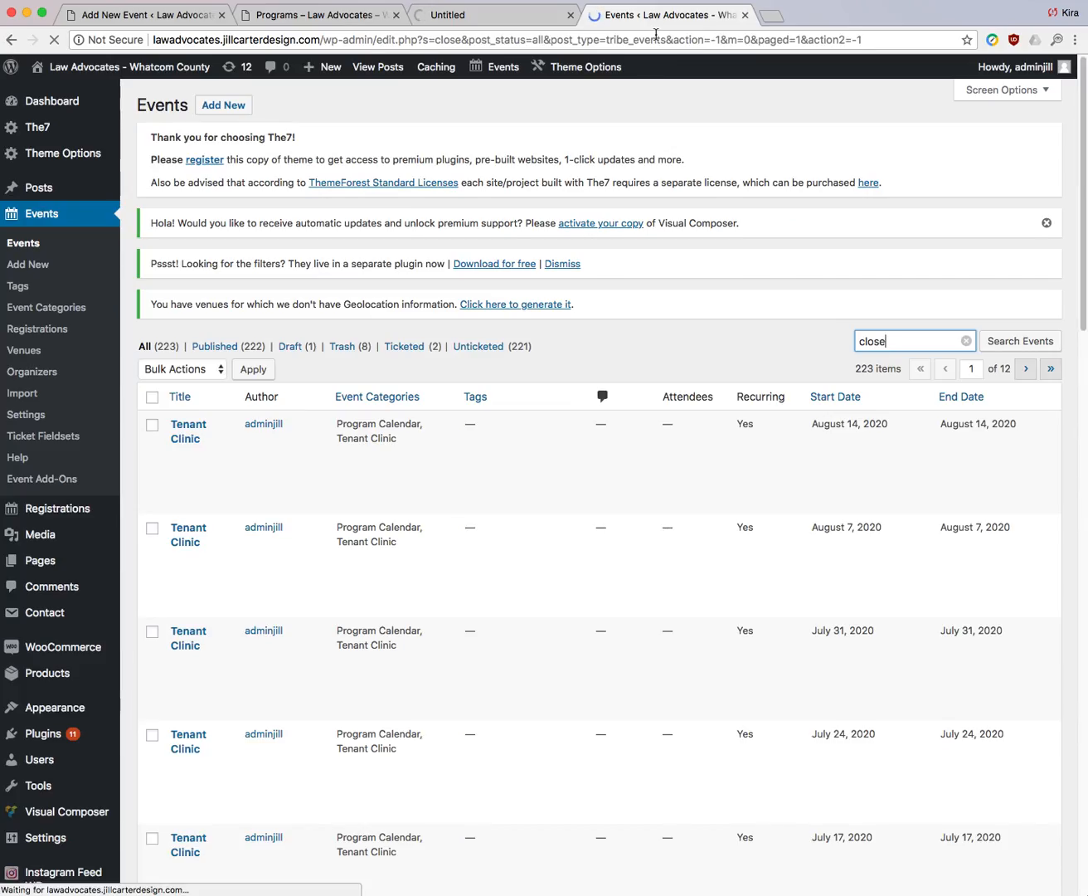
{"action": "mouse_move", "coordinate": [265, 455]}
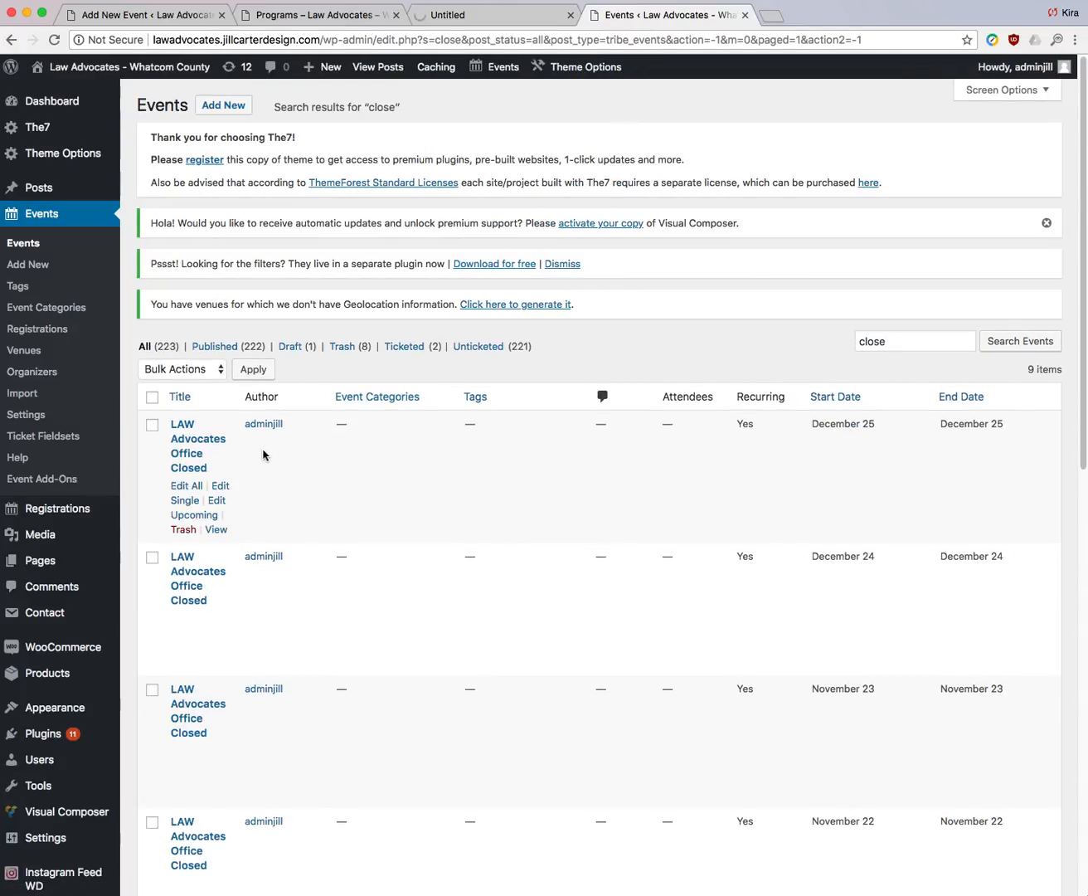
{"action": "left_click", "coordinate": [198, 457]}
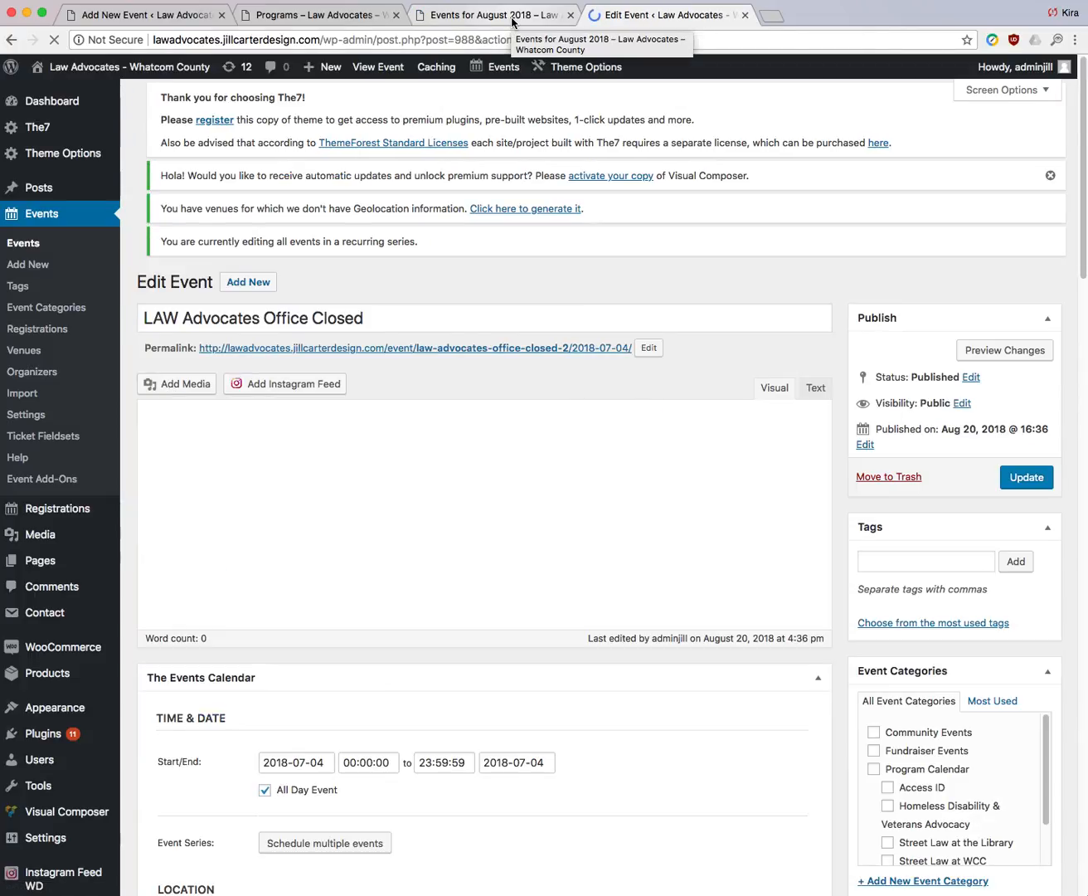
{"action": "scroll", "coordinate": [609, 426], "scroll_direction": "down", "scroll_amount": 1}
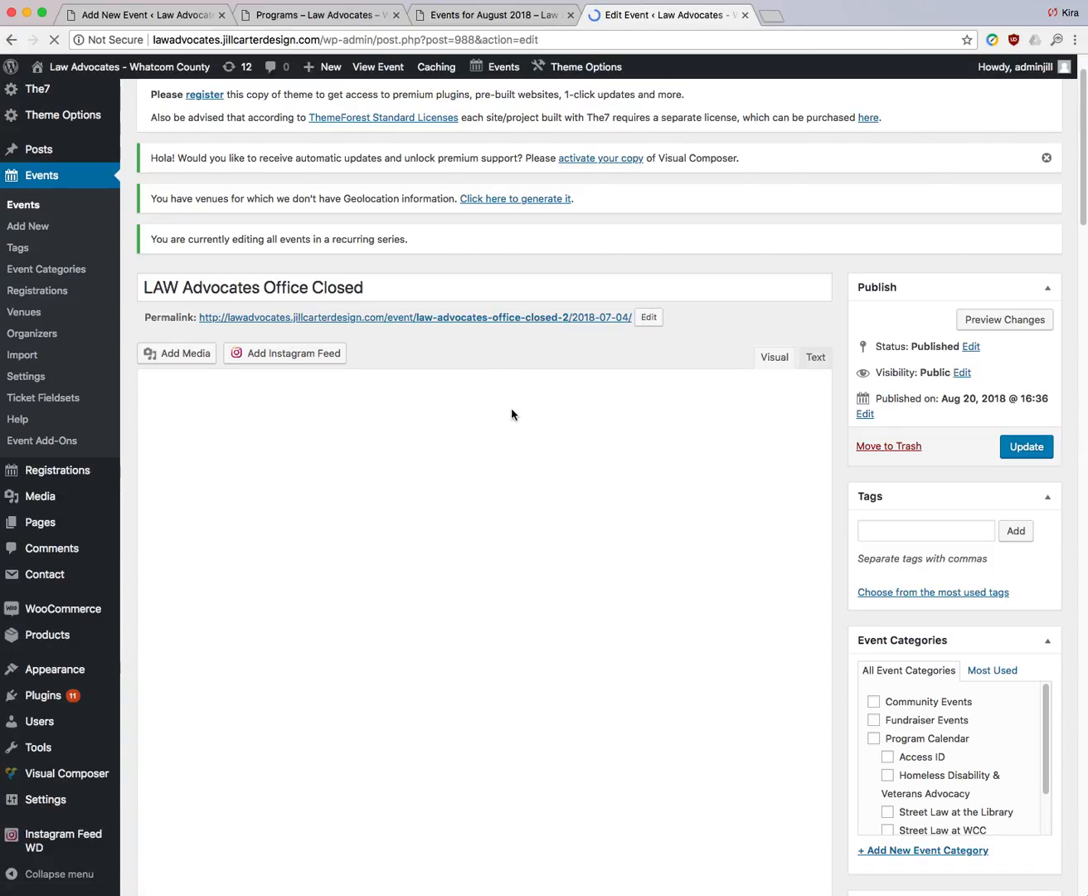
{"action": "scroll", "coordinate": [516, 412], "scroll_direction": "down", "scroll_amount": 5}
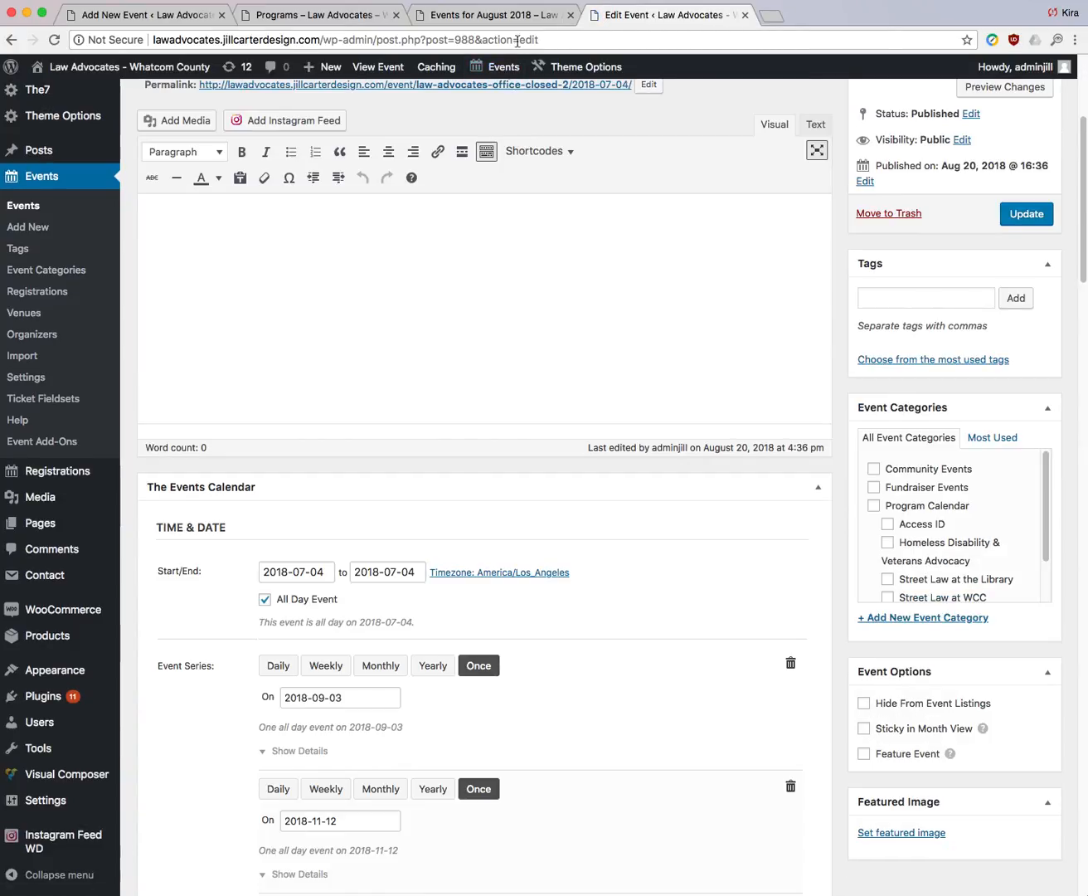
{"action": "scroll", "coordinate": [513, 442], "scroll_direction": "down", "scroll_amount": 3}
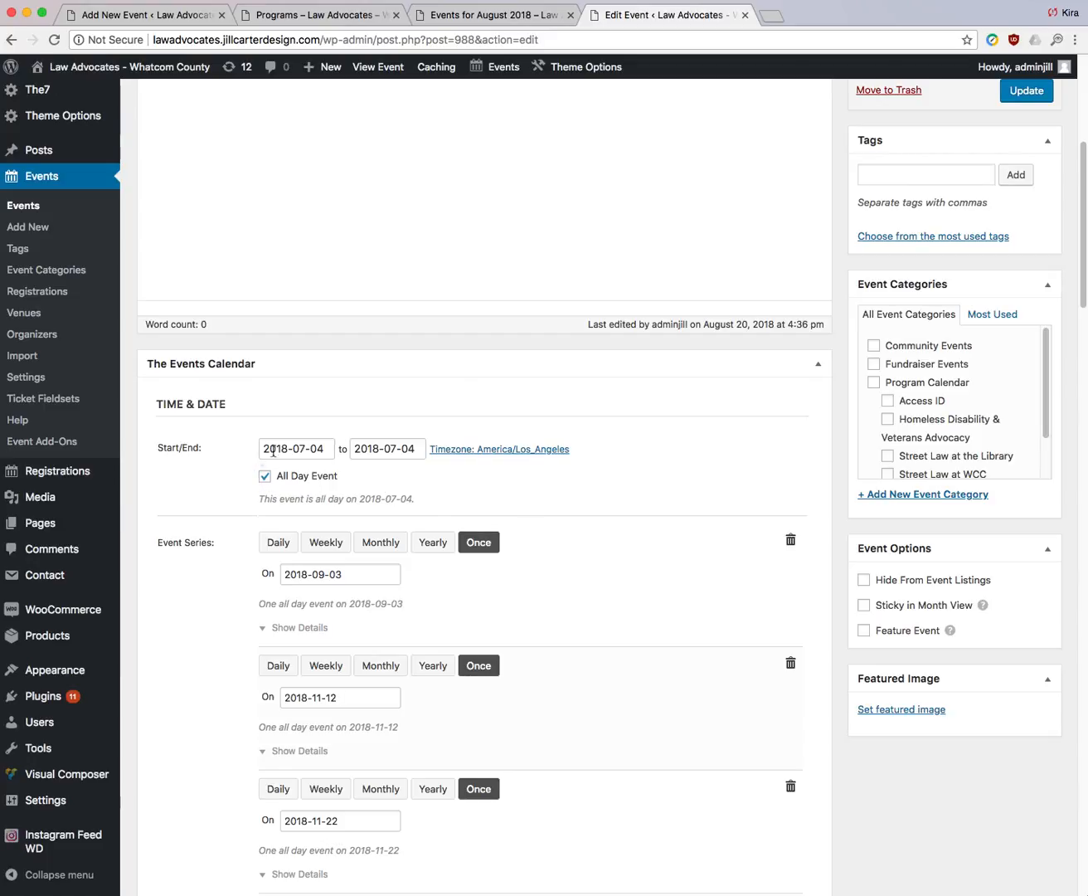
{"action": "scroll", "coordinate": [597, 656], "scroll_direction": "down", "scroll_amount": 5}
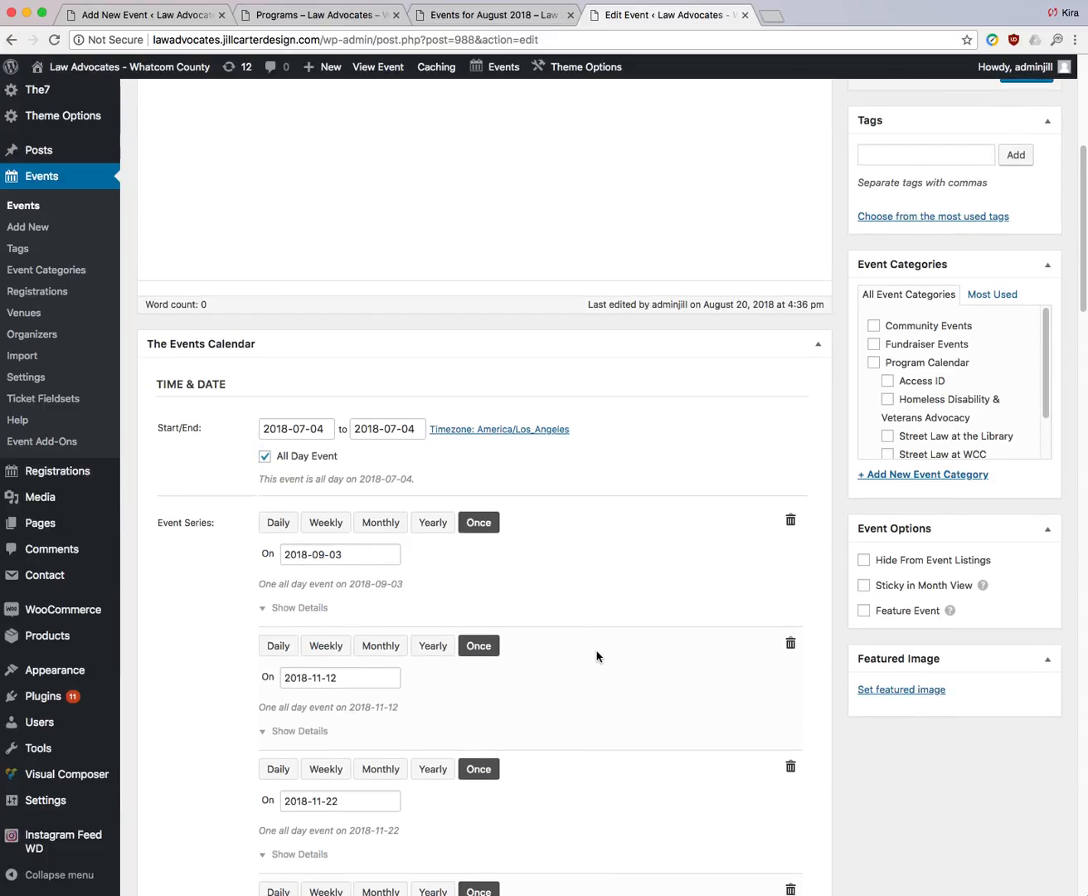
{"action": "scroll", "coordinate": [531, 788], "scroll_direction": "down", "scroll_amount": 1}
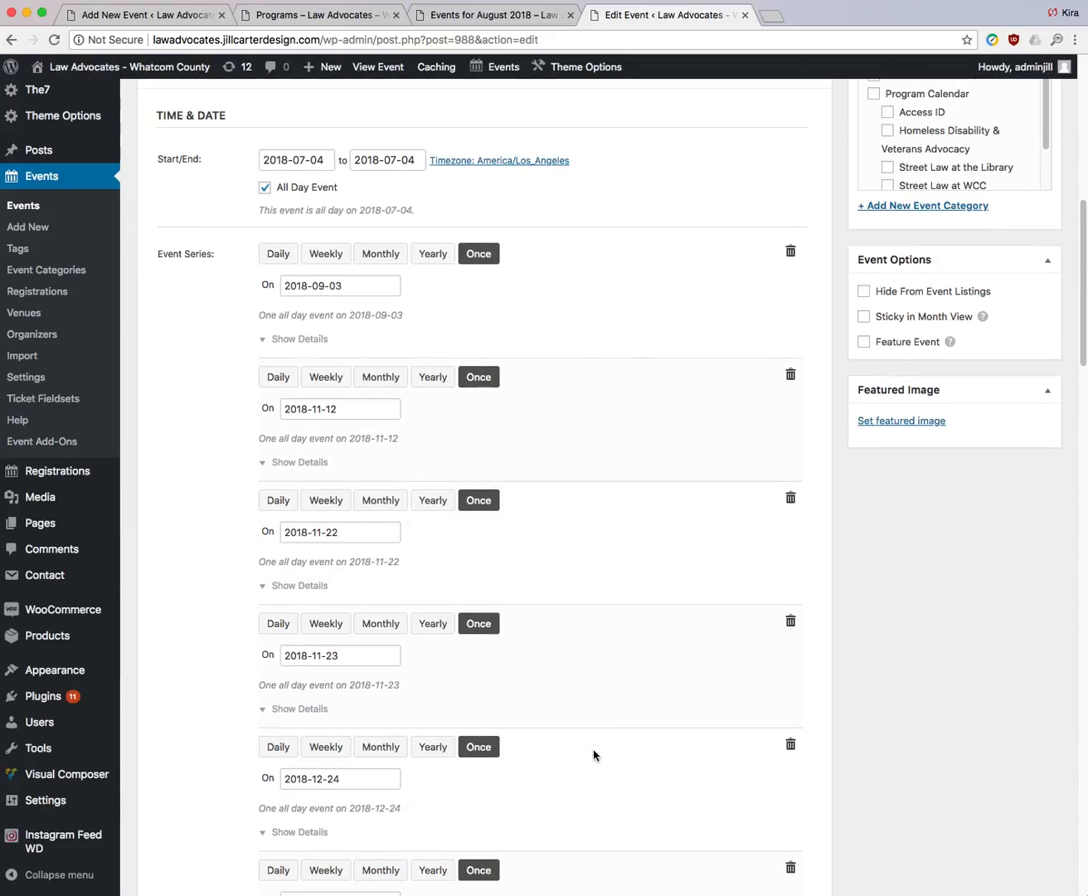
{"action": "scroll", "coordinate": [476, 821], "scroll_direction": "down", "scroll_amount": 2}
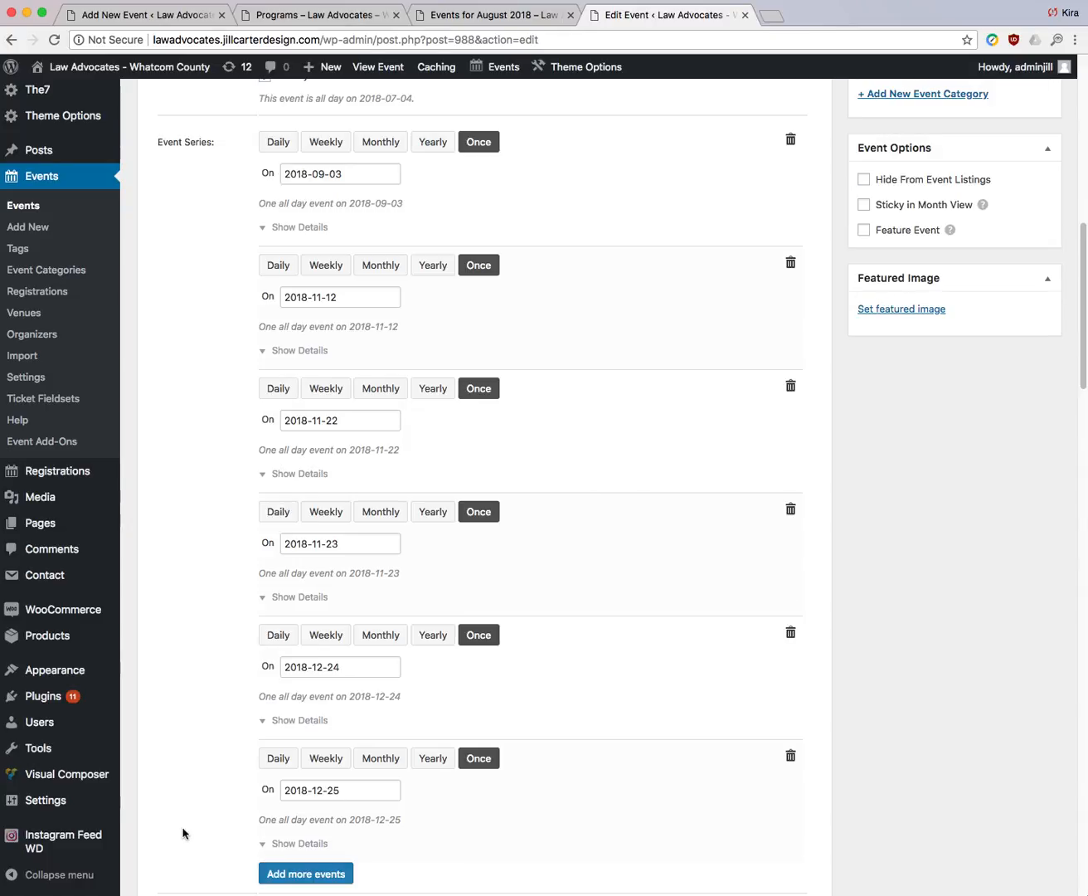
- Check the office closure's entry in the live site's September 2018 events calendar
{"action": "left_click", "coordinate": [502, 15]}
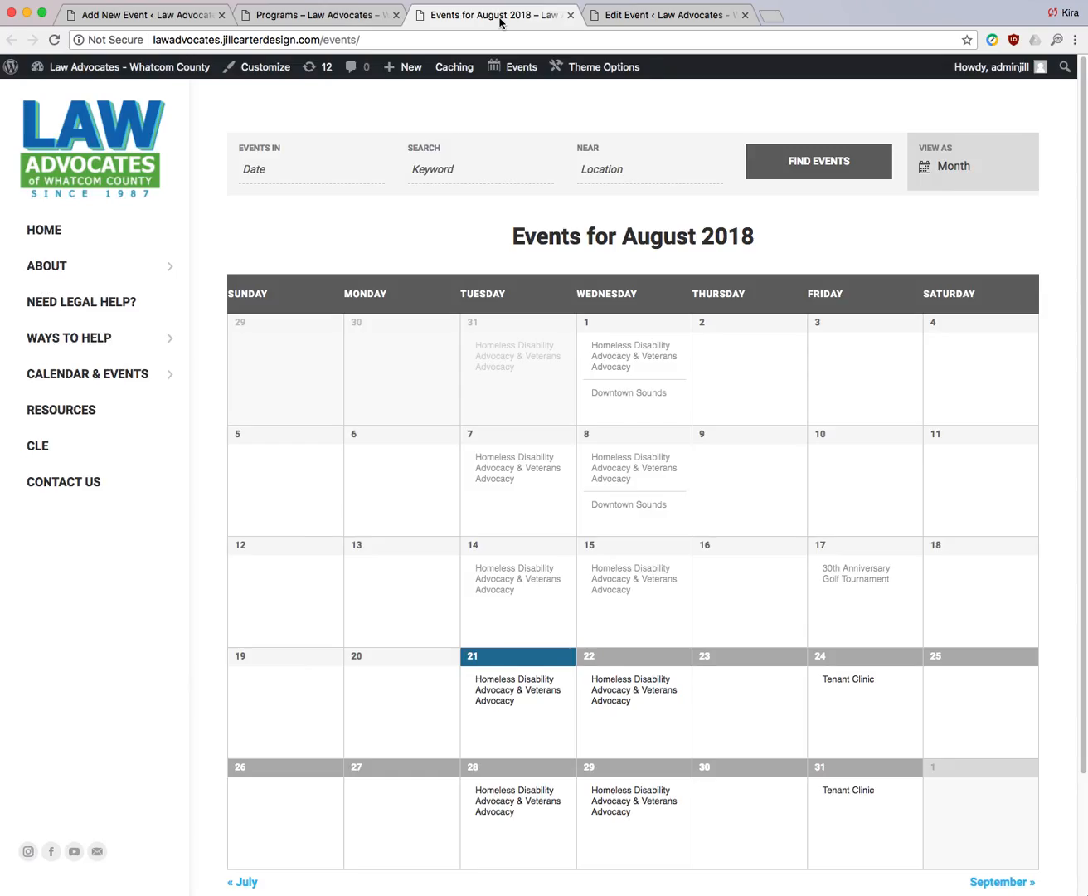
{"action": "left_click", "coordinate": [1036, 881]}
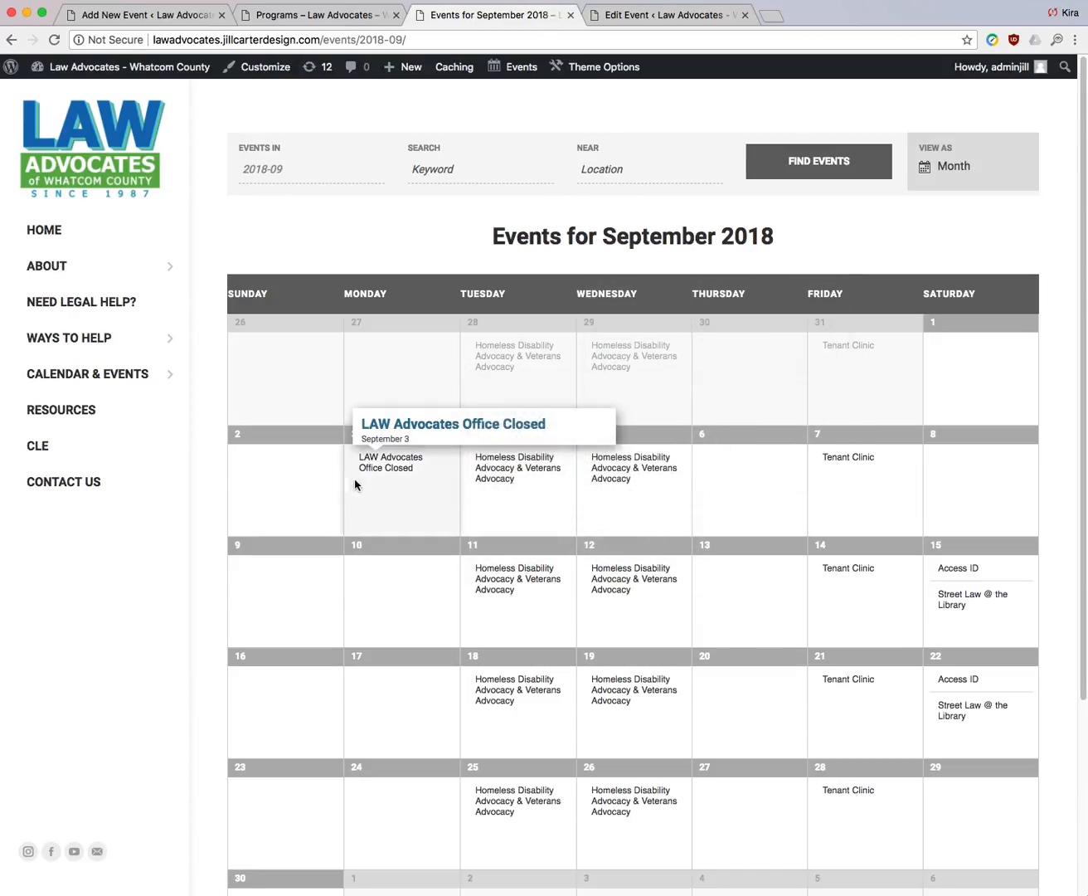
- Close the office closure editing tab and the Programs tab, and return to the new event draft's date and location settings
{"action": "left_click", "coordinate": [745, 15]}
{"action": "left_click", "coordinate": [333, 15]}
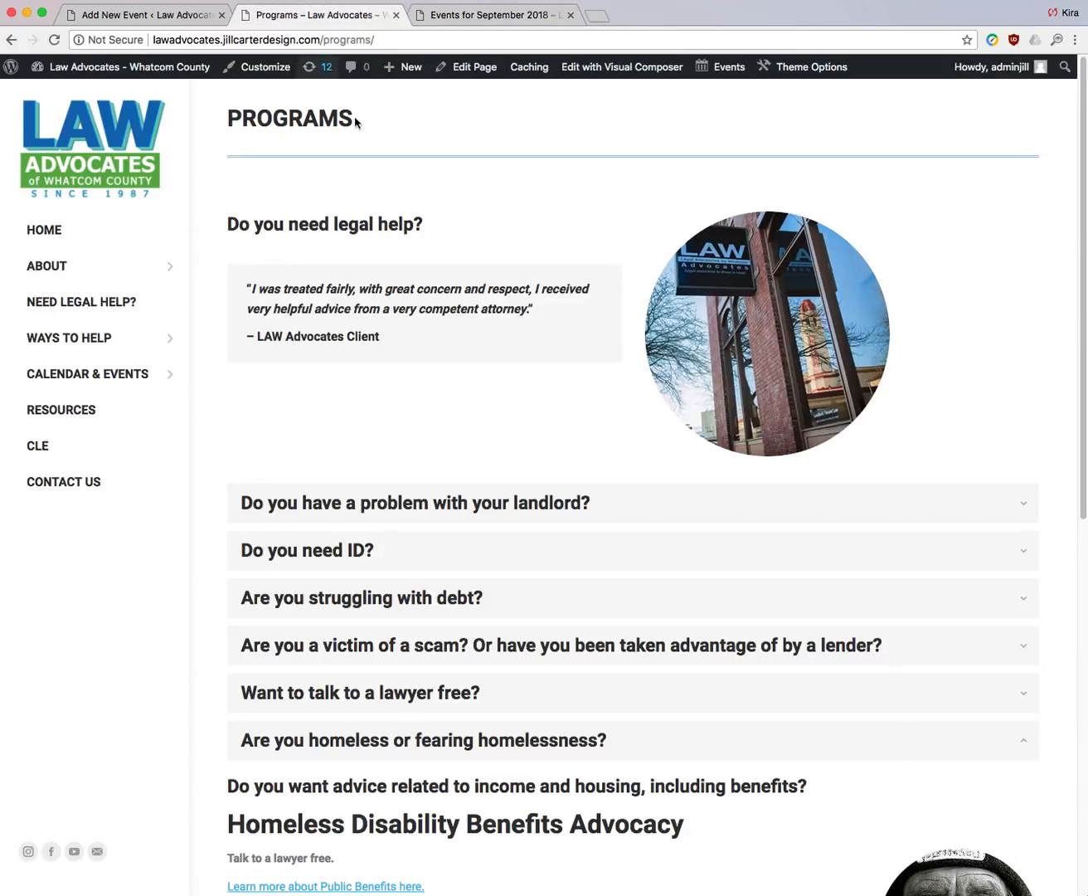
{"action": "left_click", "coordinate": [396, 15]}
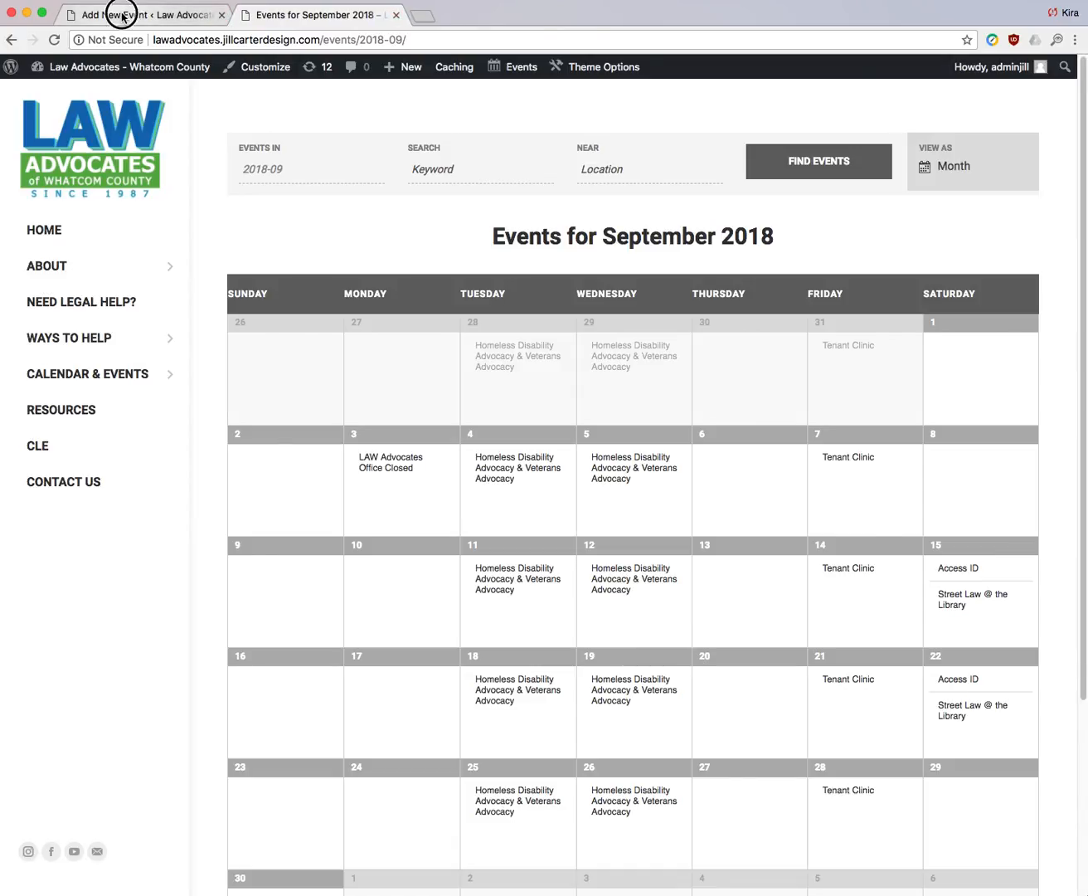
{"action": "left_click", "coordinate": [126, 16]}
{"action": "scroll", "coordinate": [644, 384], "scroll_direction": "down", "scroll_amount": 2}
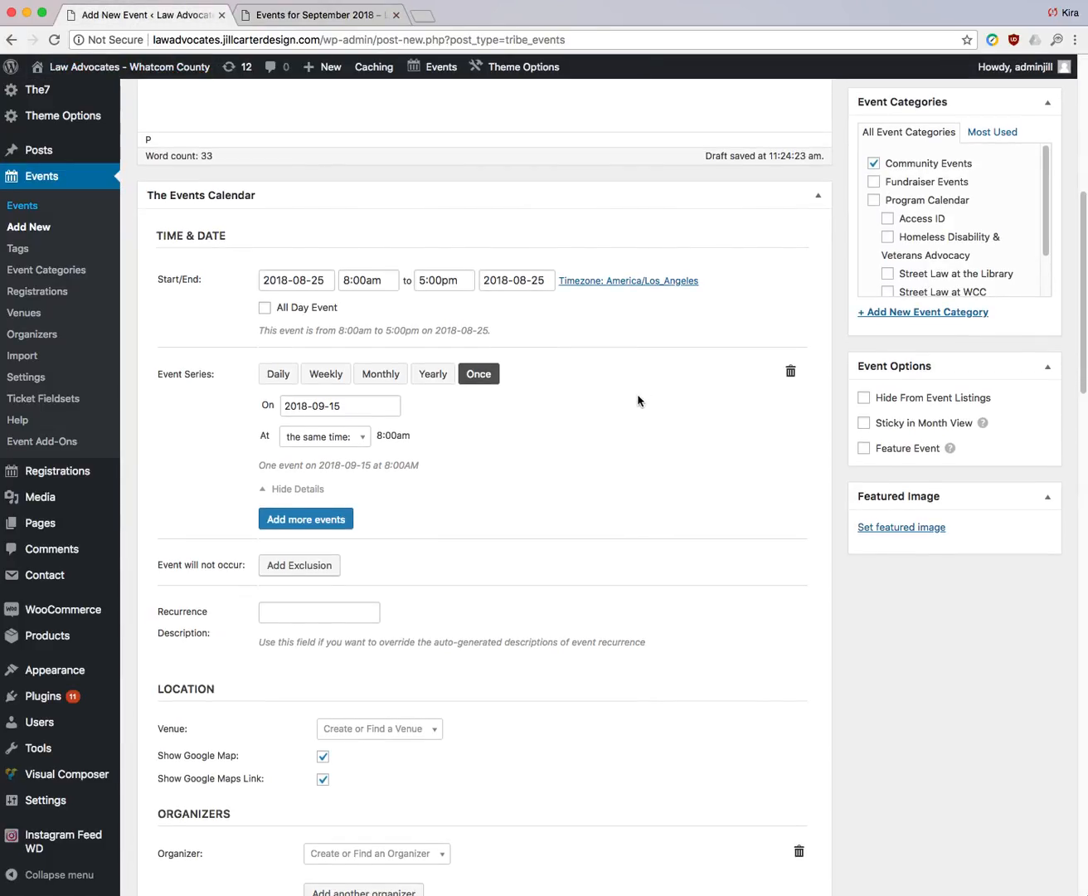
{"action": "scroll", "coordinate": [630, 390], "scroll_direction": "down", "scroll_amount": 4}
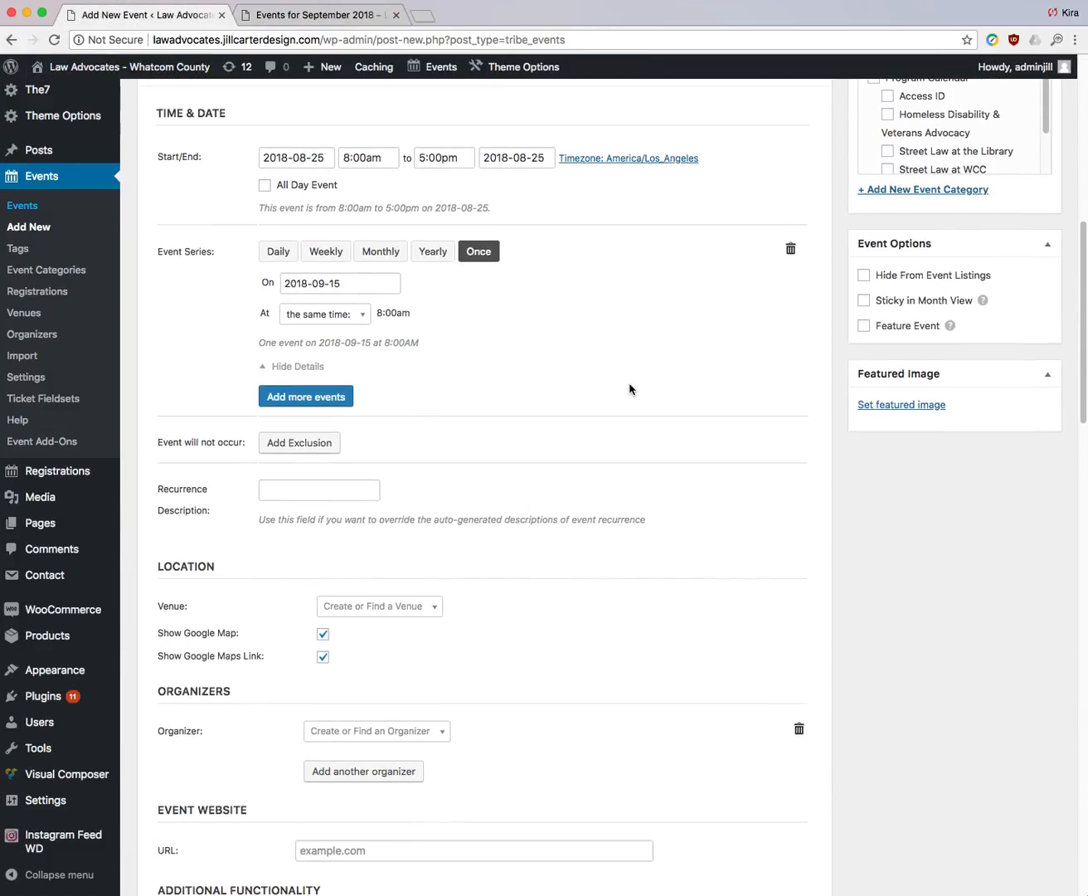
- Add a one-time exclusion to the event series so it does not occur on 2018-11-22
{"action": "left_click", "coordinate": [303, 374]}
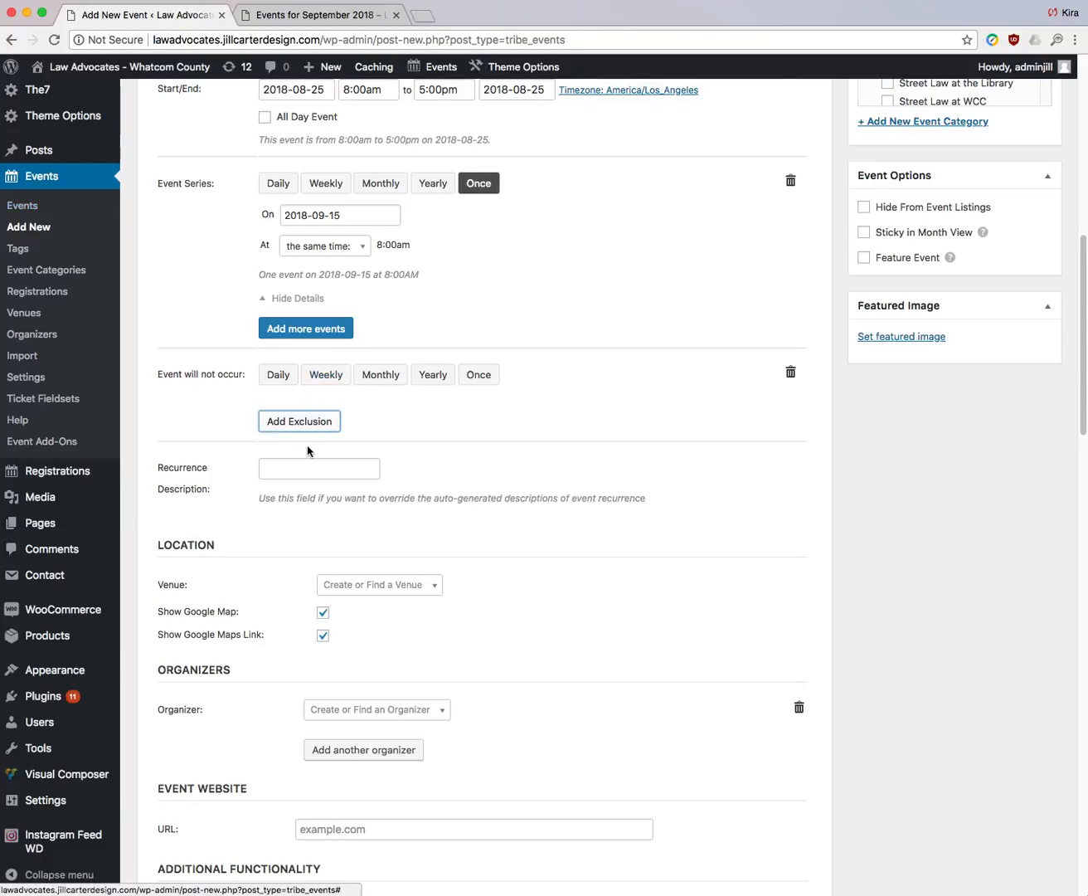
{"action": "left_click", "coordinate": [487, 380]}
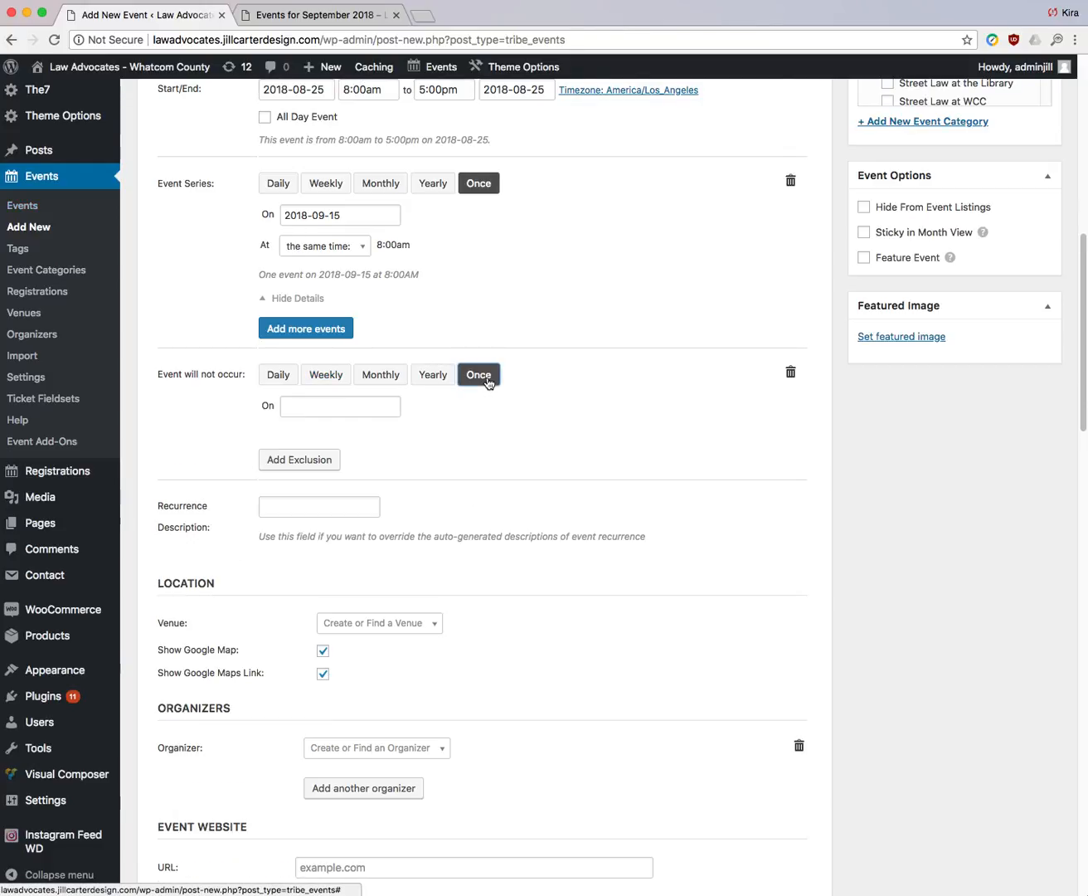
{"action": "left_click", "coordinate": [358, 407]}
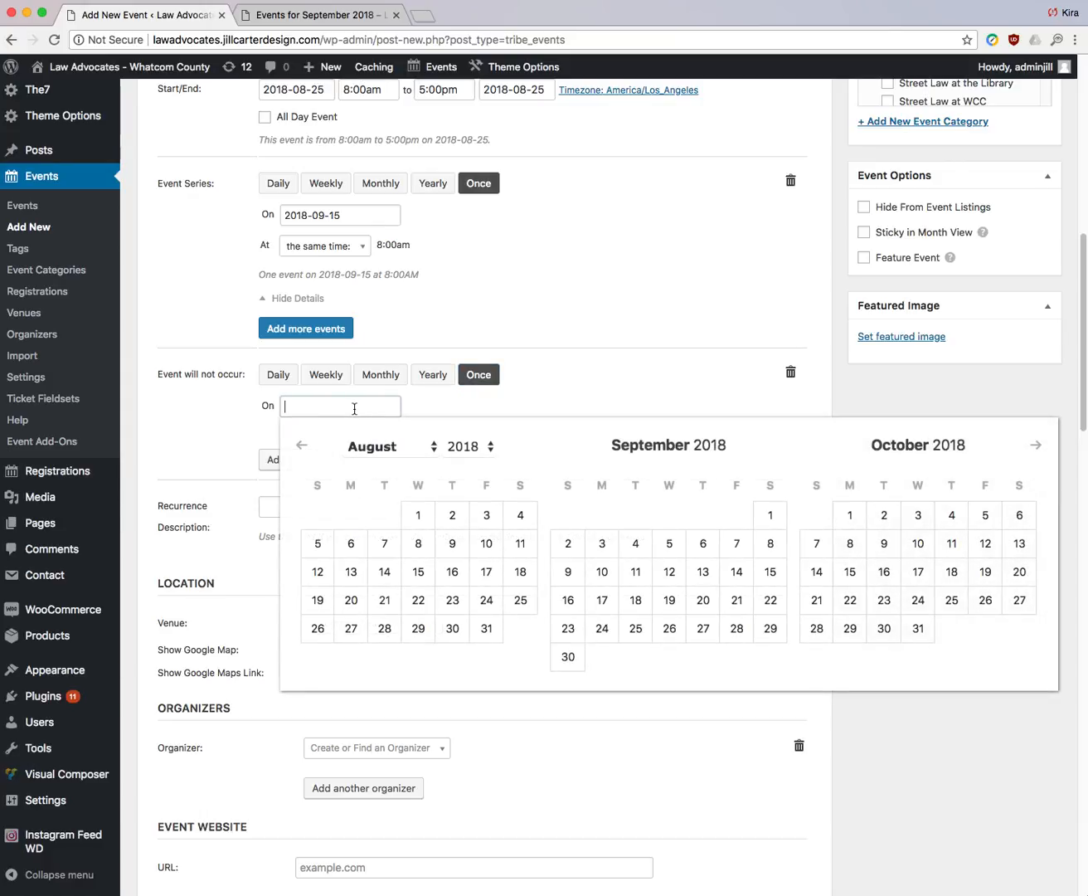
{"action": "left_click", "coordinate": [1038, 447]}
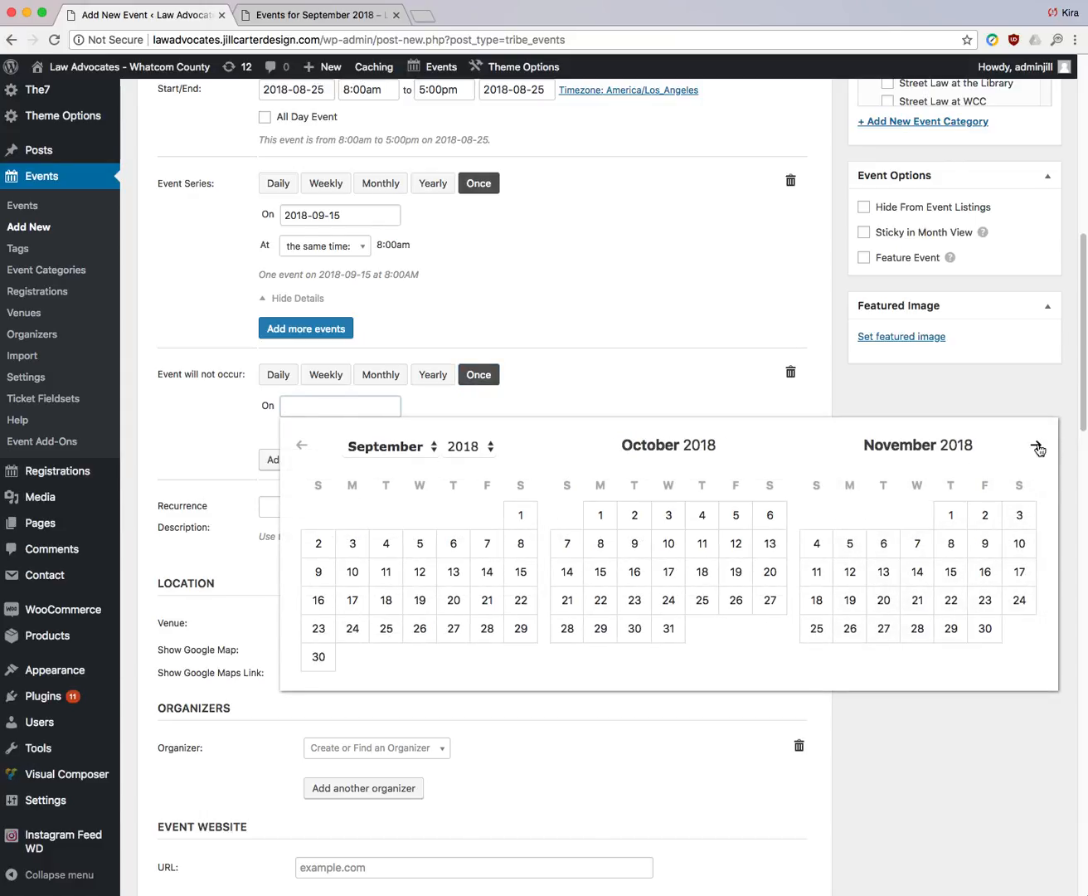
{"action": "left_click", "coordinate": [951, 599]}
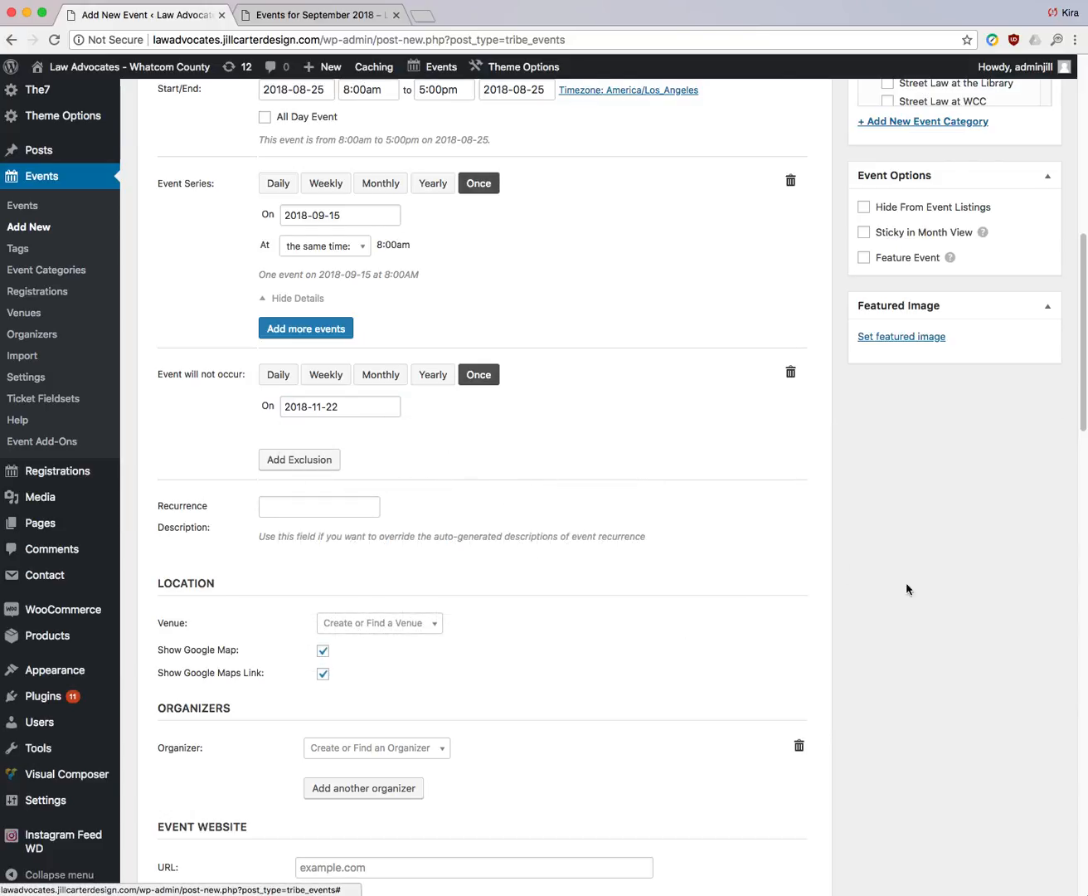
- Create a new venue named Downtown Meeting Hall for the event's location
{"action": "scroll", "coordinate": [628, 462], "scroll_direction": "down", "scroll_amount": 4}
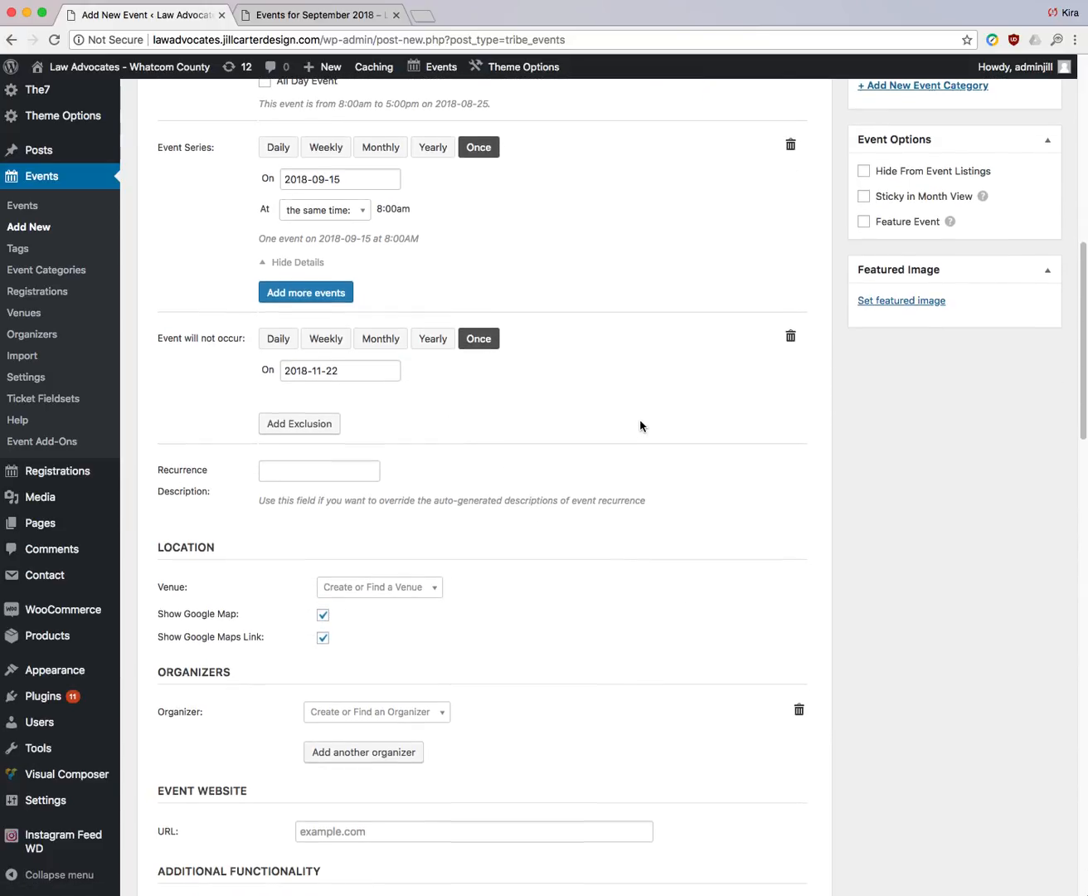
{"action": "scroll", "coordinate": [648, 417], "scroll_direction": "down", "scroll_amount": 5}
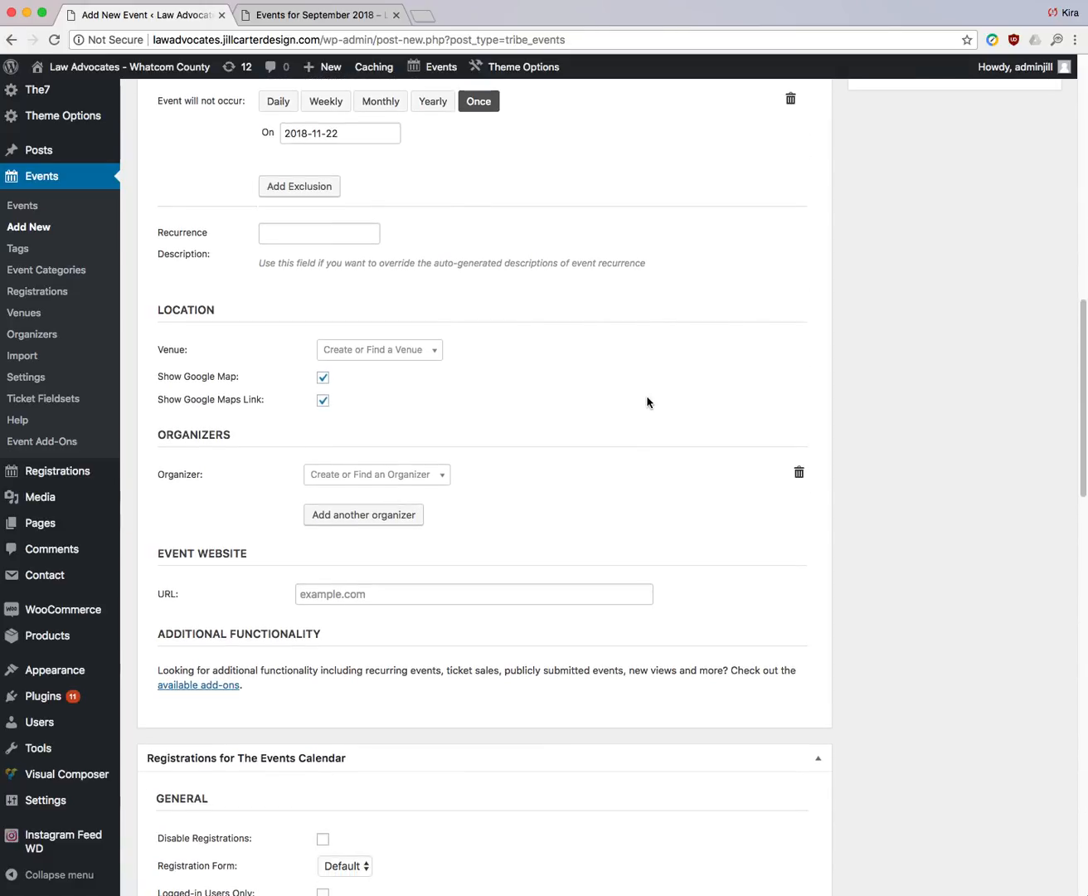
{"action": "left_click", "coordinate": [430, 353]}
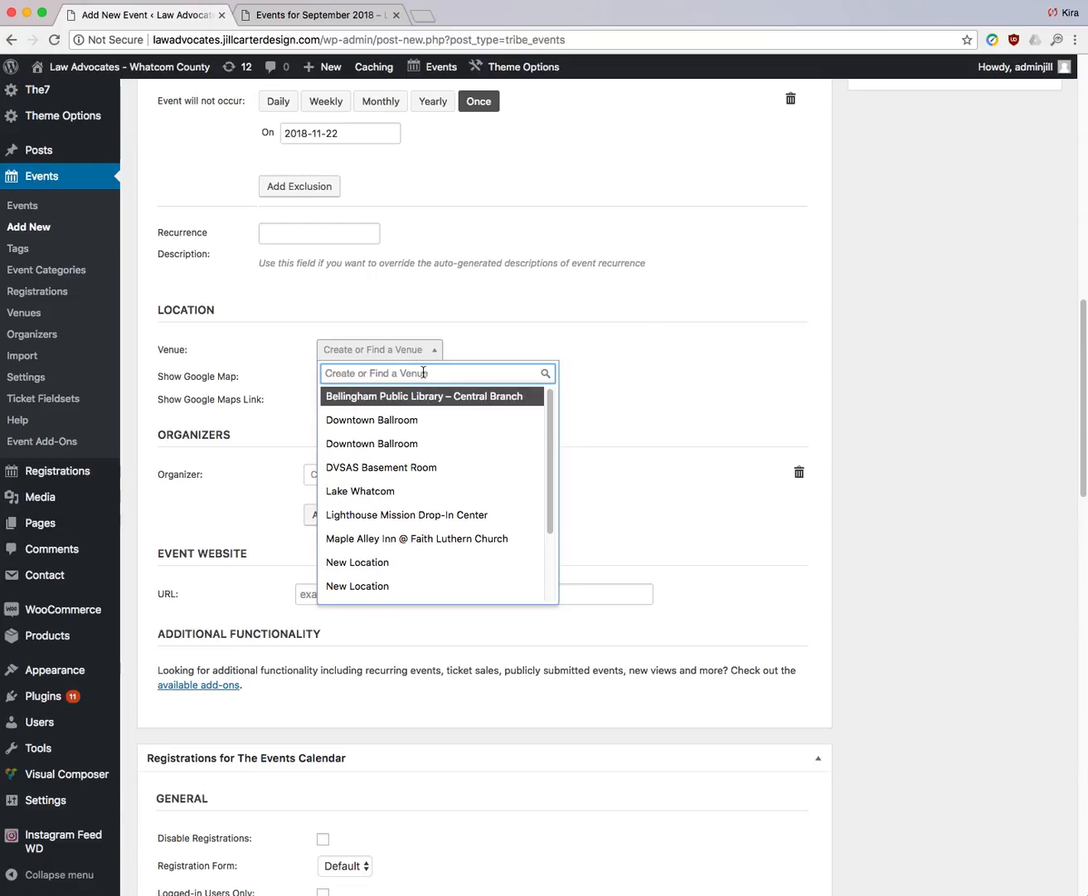
{"action": "type", "text": "D"}
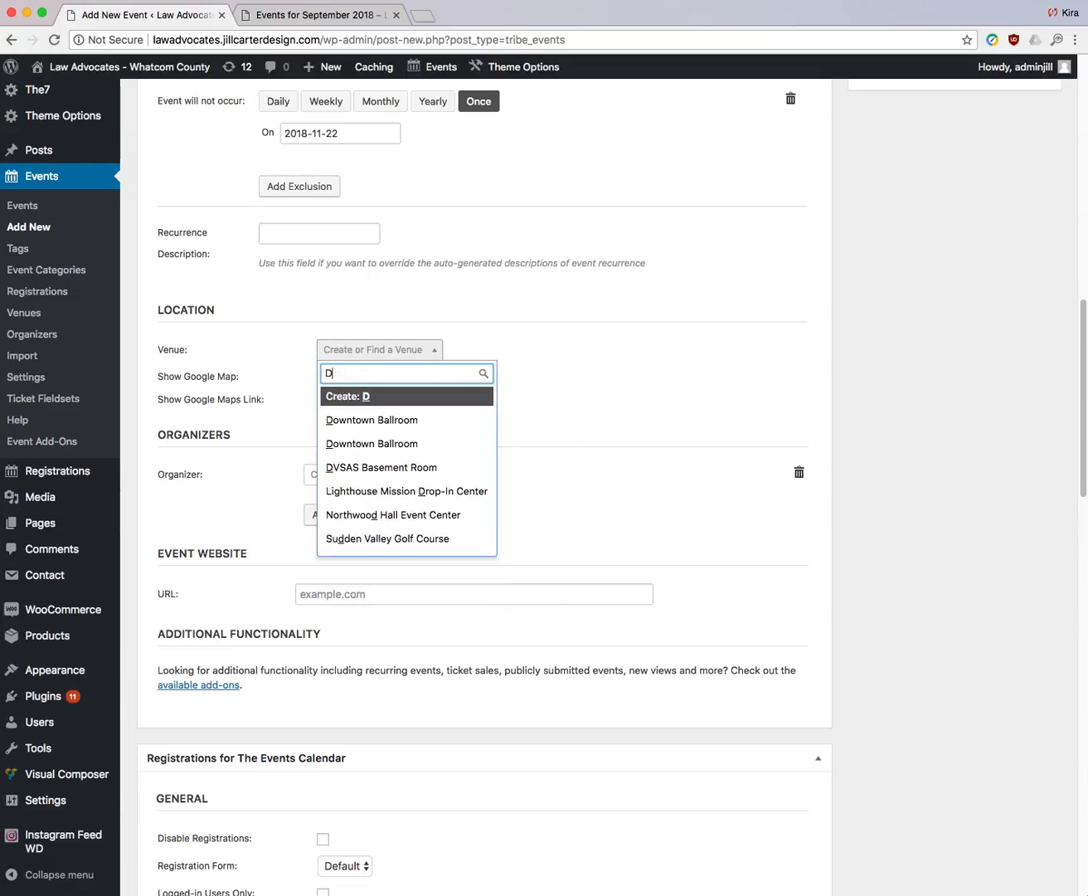
{"action": "type", "text": "owntown M"}
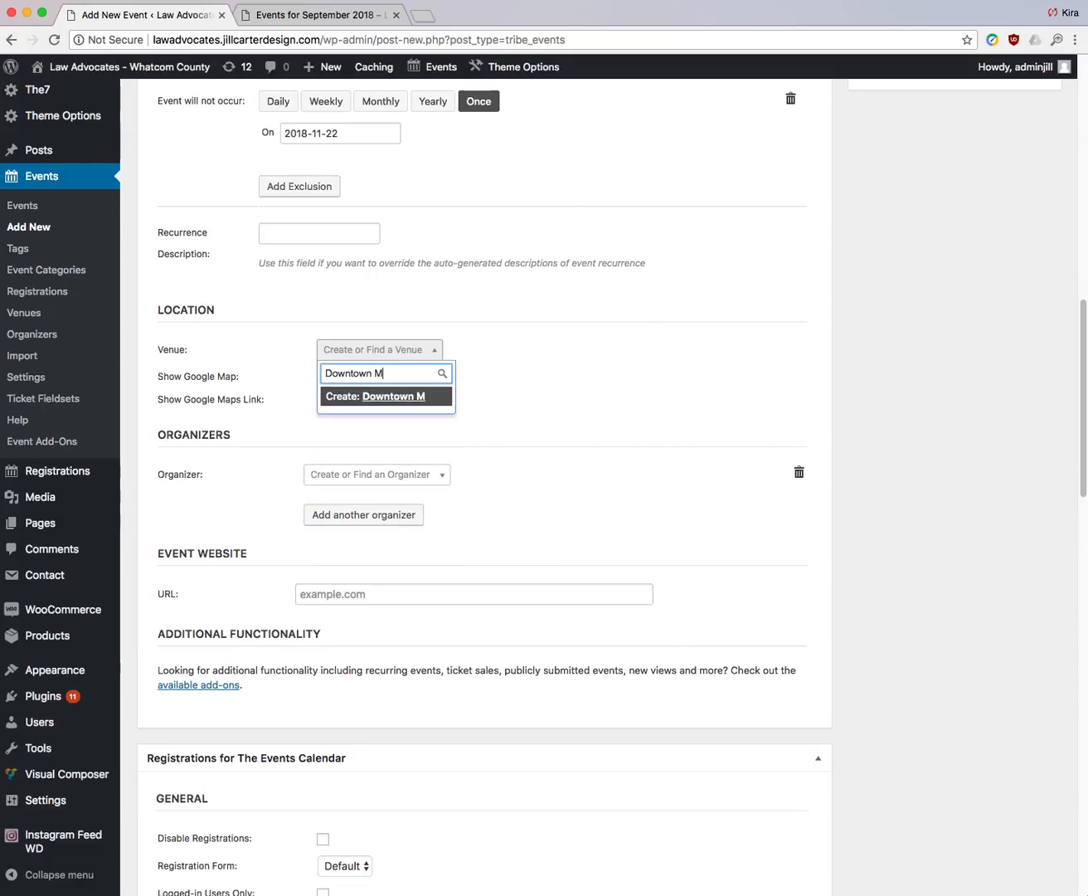
{"action": "type", "text": "eeting Hall"}
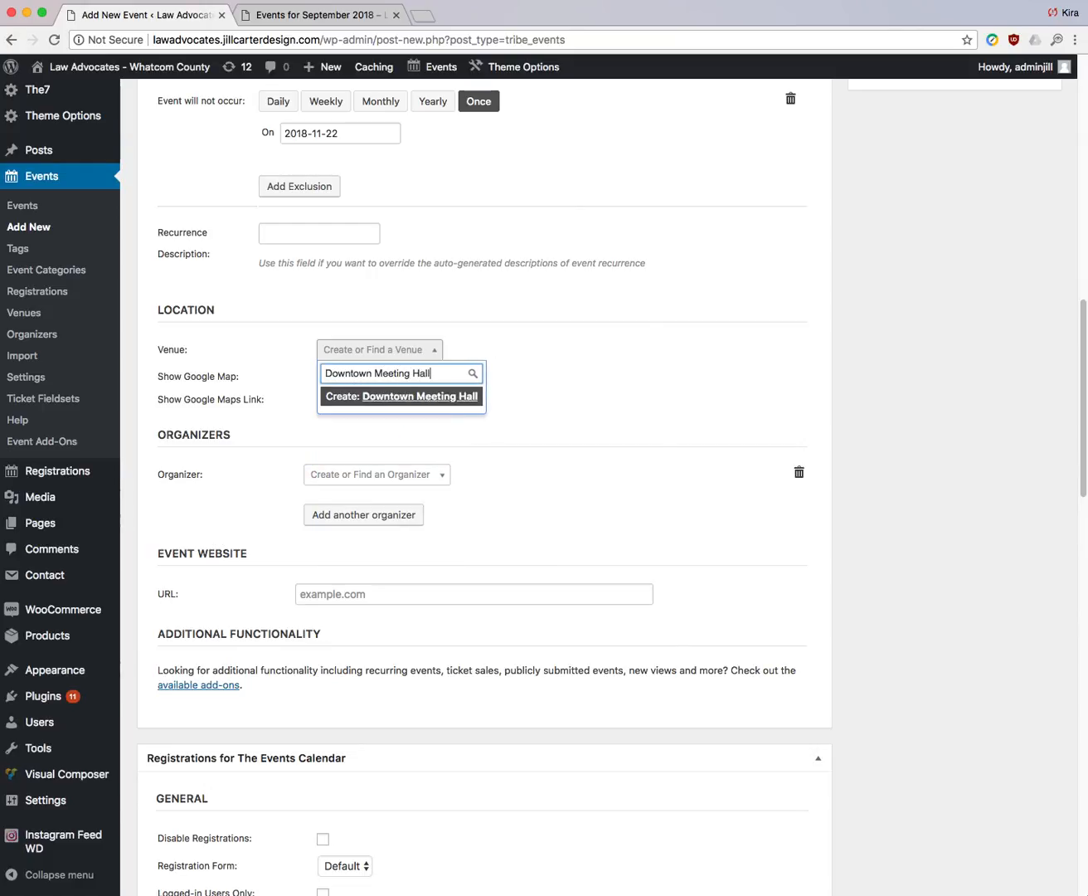
{"action": "left_click", "coordinate": [391, 398]}
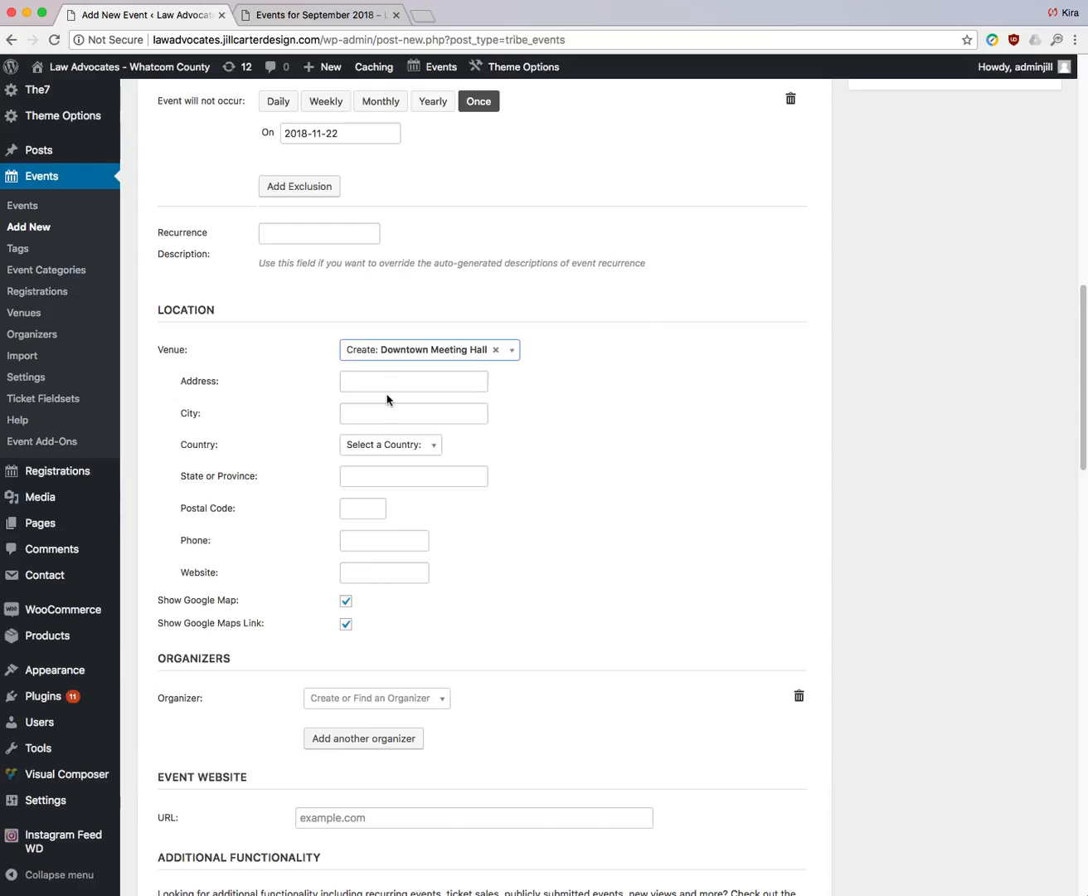
- Fill in the new venue's street address and city
{"action": "left_click", "coordinate": [386, 381]}
{"action": "left_click", "coordinate": [385, 402]}
{"action": "left_click", "coordinate": [390, 414]}
{"action": "left_click", "coordinate": [388, 437]}
- Set the venue's country to United States
{"action": "left_click", "coordinate": [386, 445]}
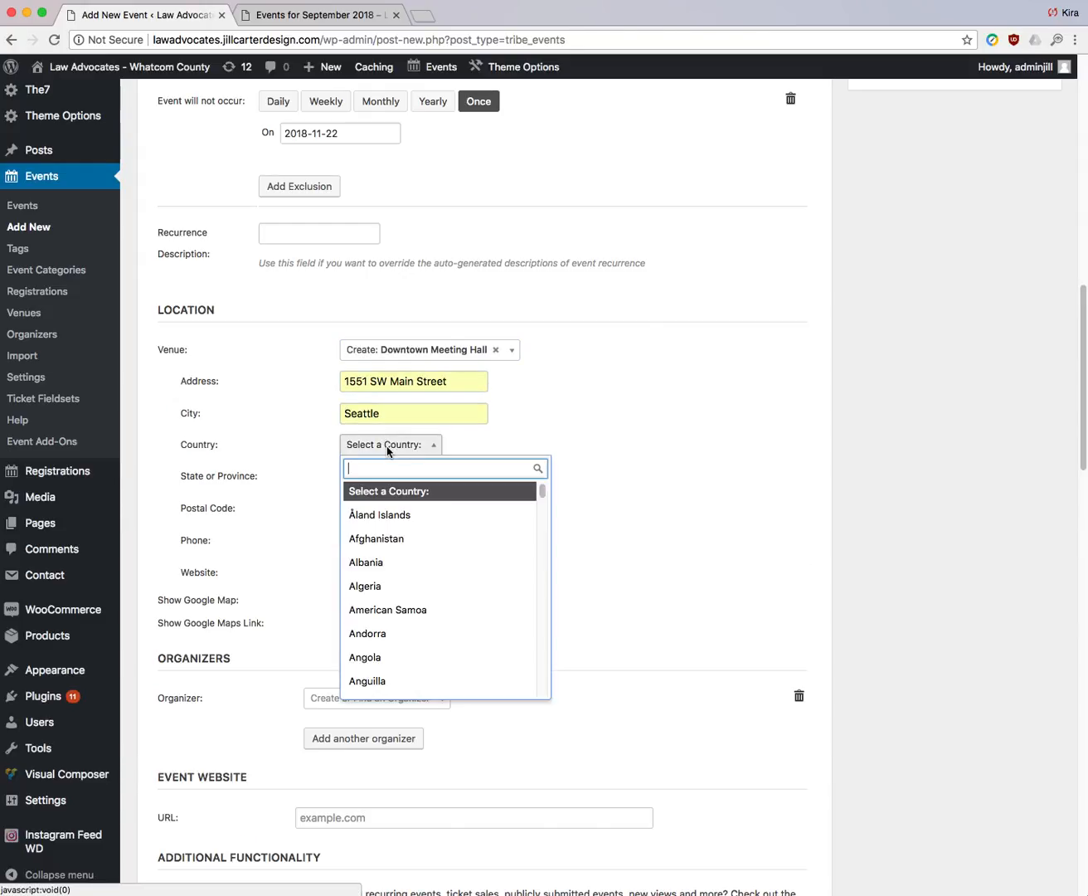
{"action": "type", "text": "uni"}
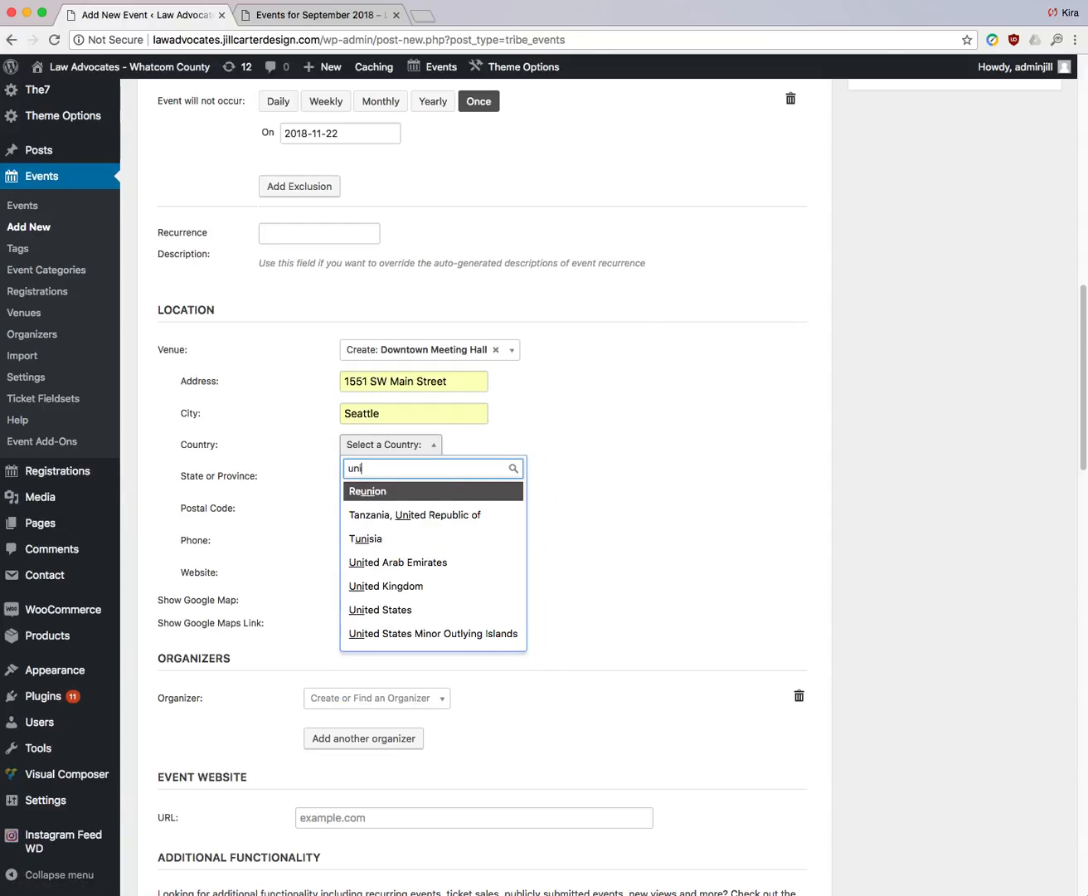
{"action": "type", "text": "y"}
{"action": "key", "text": "BackSpace"}
{"action": "type", "text": "t"}
{"action": "left_click", "coordinate": [433, 561]}
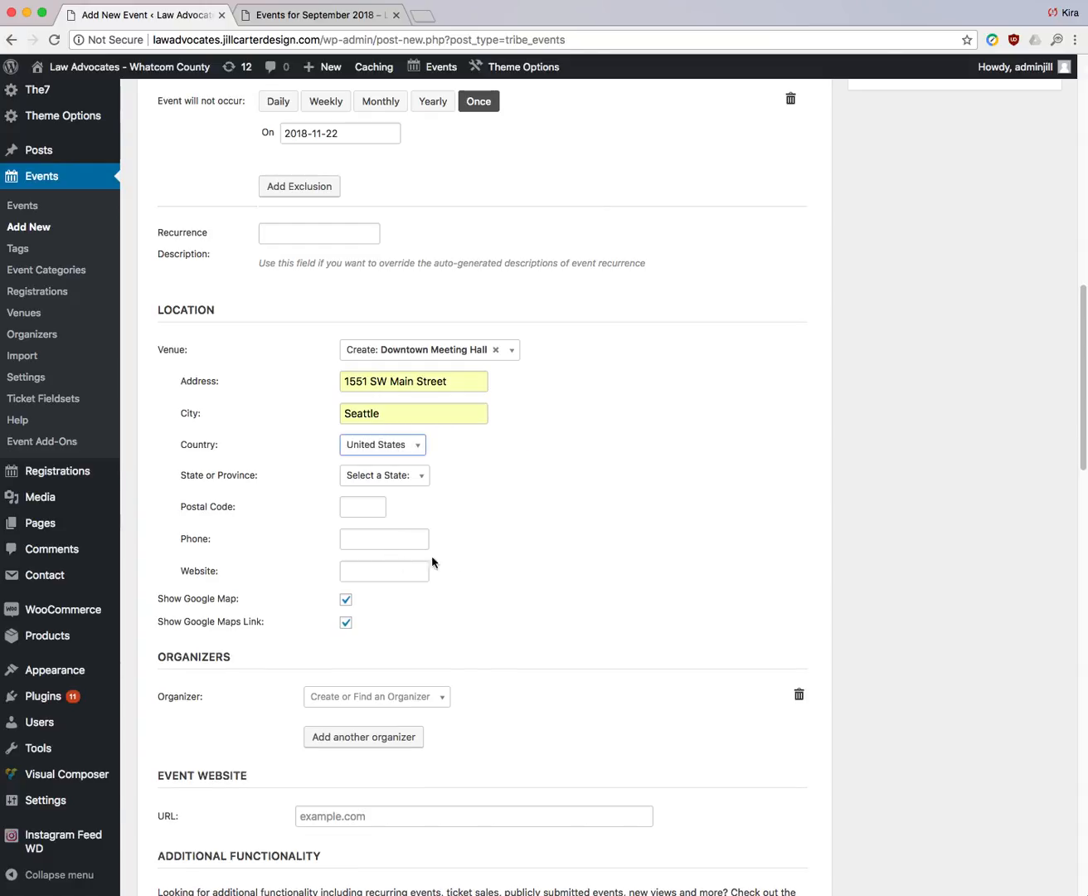
- Set the venue's state to Washington and fill in its postal code
{"action": "left_click", "coordinate": [419, 481]}
{"action": "type", "text": "was"}
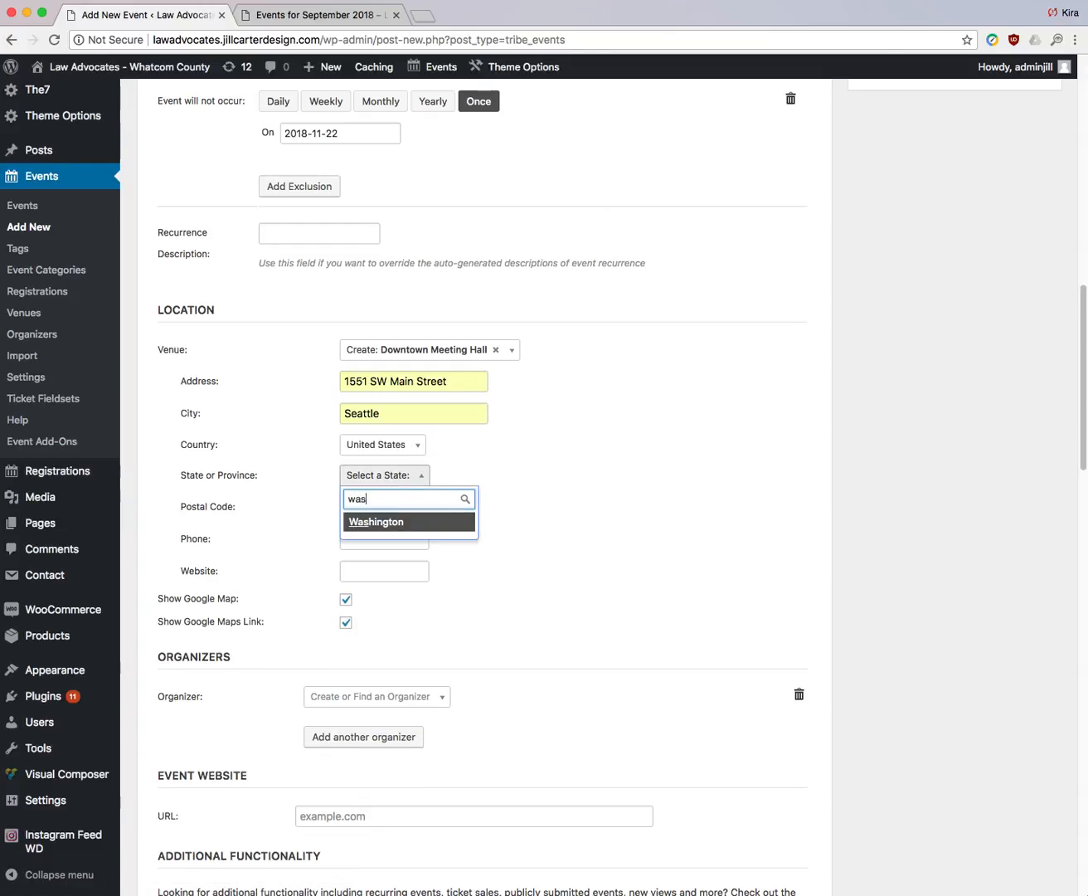
{"action": "left_click", "coordinate": [391, 521]}
{"action": "left_click", "coordinate": [365, 506]}
{"action": "left_click", "coordinate": [371, 525]}
- Assign Law Advocates of Whatcom County as the event's organizer
{"action": "scroll", "coordinate": [516, 535], "scroll_direction": "down", "scroll_amount": 3}
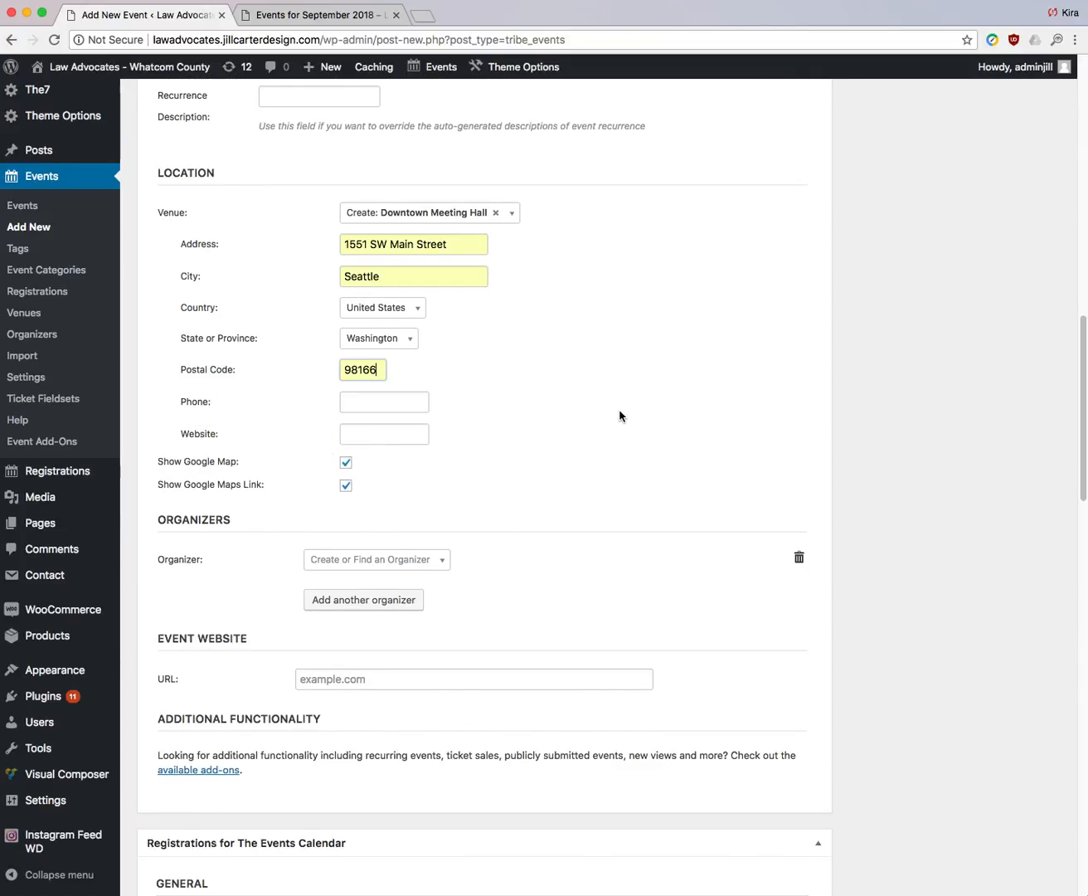
{"action": "scroll", "coordinate": [618, 416], "scroll_direction": "down", "scroll_amount": 2}
{"action": "scroll", "coordinate": [612, 416], "scroll_direction": "down", "scroll_amount": 2}
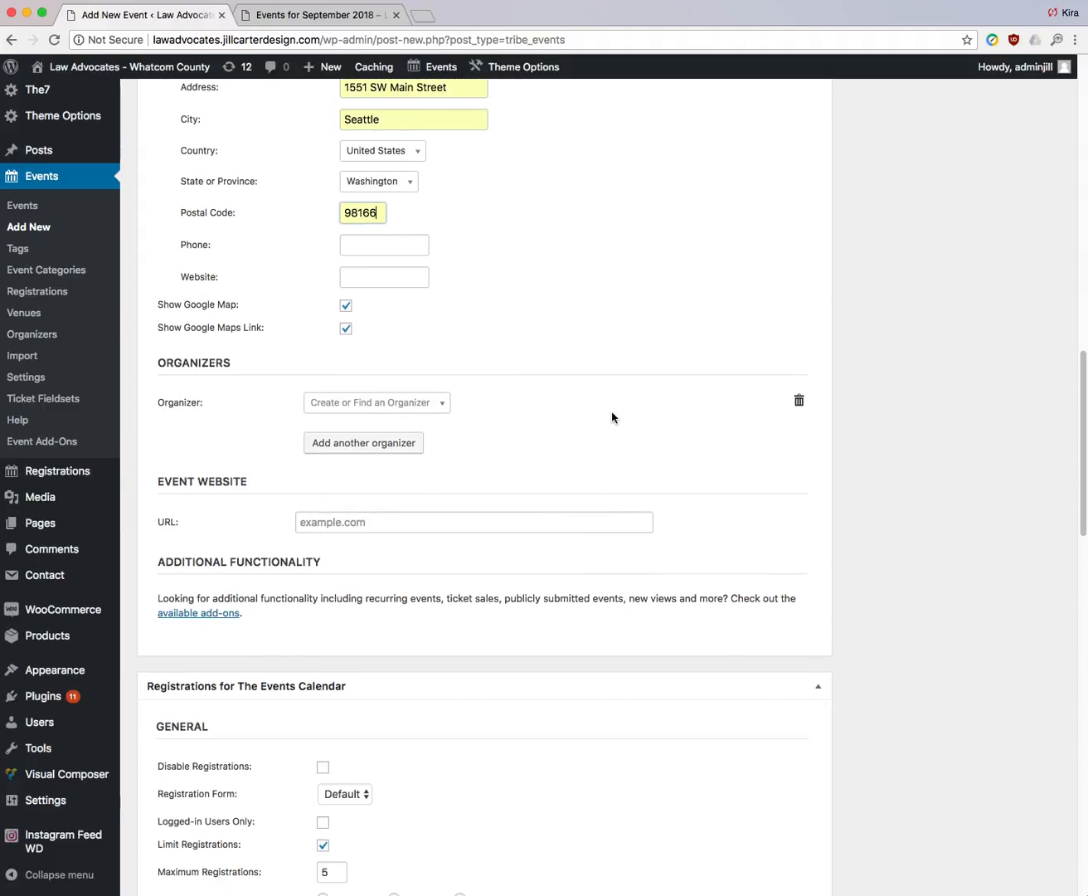
{"action": "left_click", "coordinate": [420, 403]}
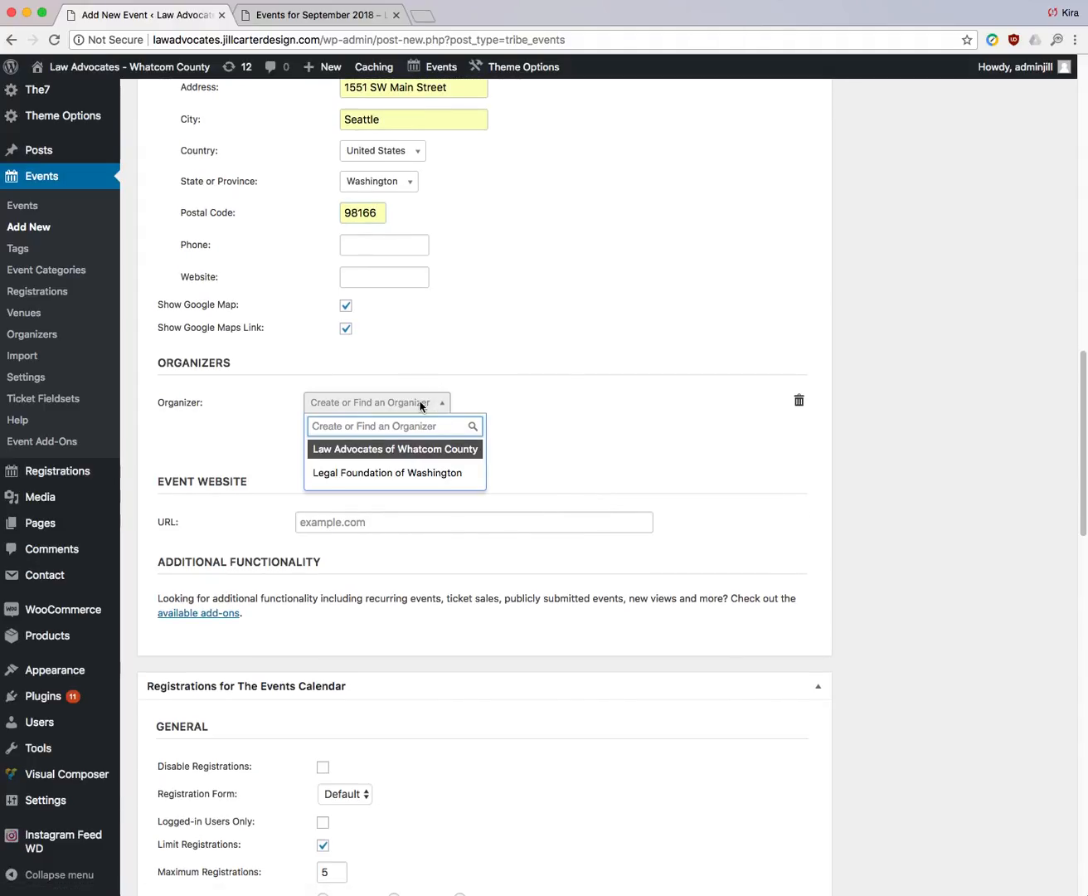
{"action": "left_click", "coordinate": [419, 449]}
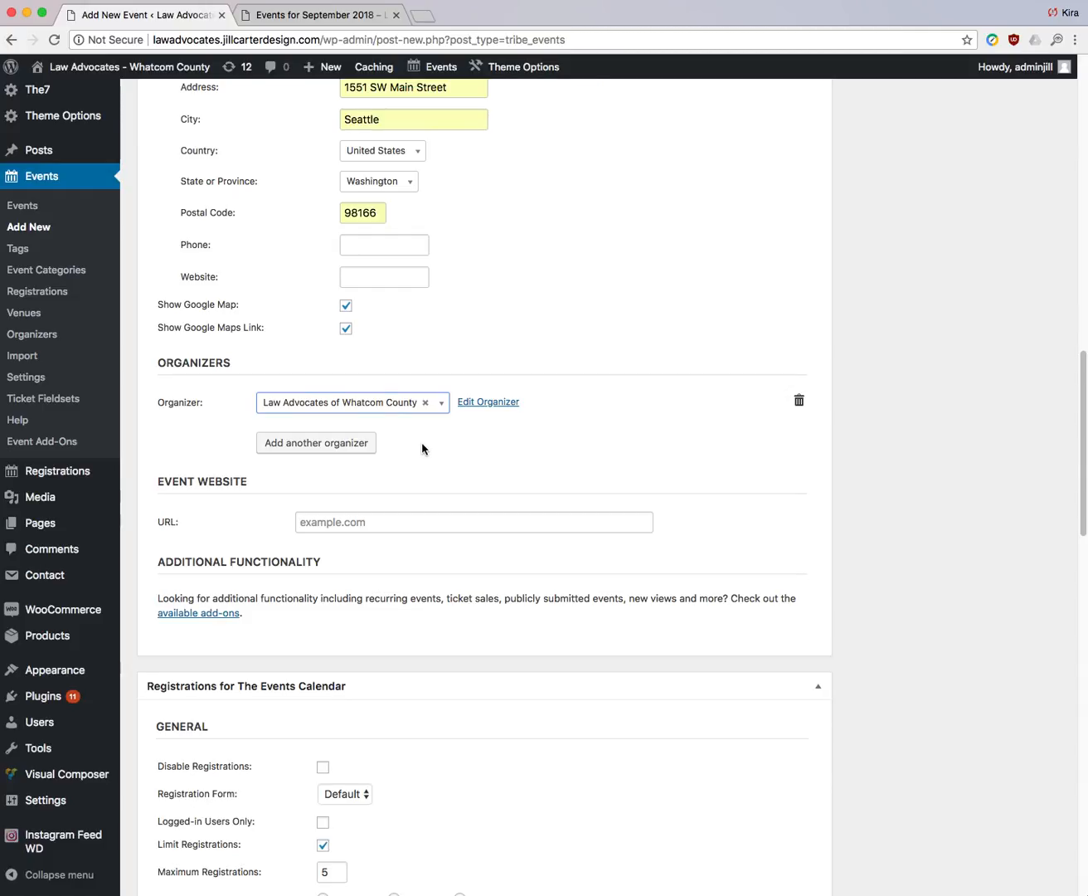
- Try the Disable Registrations option in the event's registration settings, and switch it off again
{"action": "scroll", "coordinate": [422, 449], "scroll_direction": "down", "scroll_amount": 3}
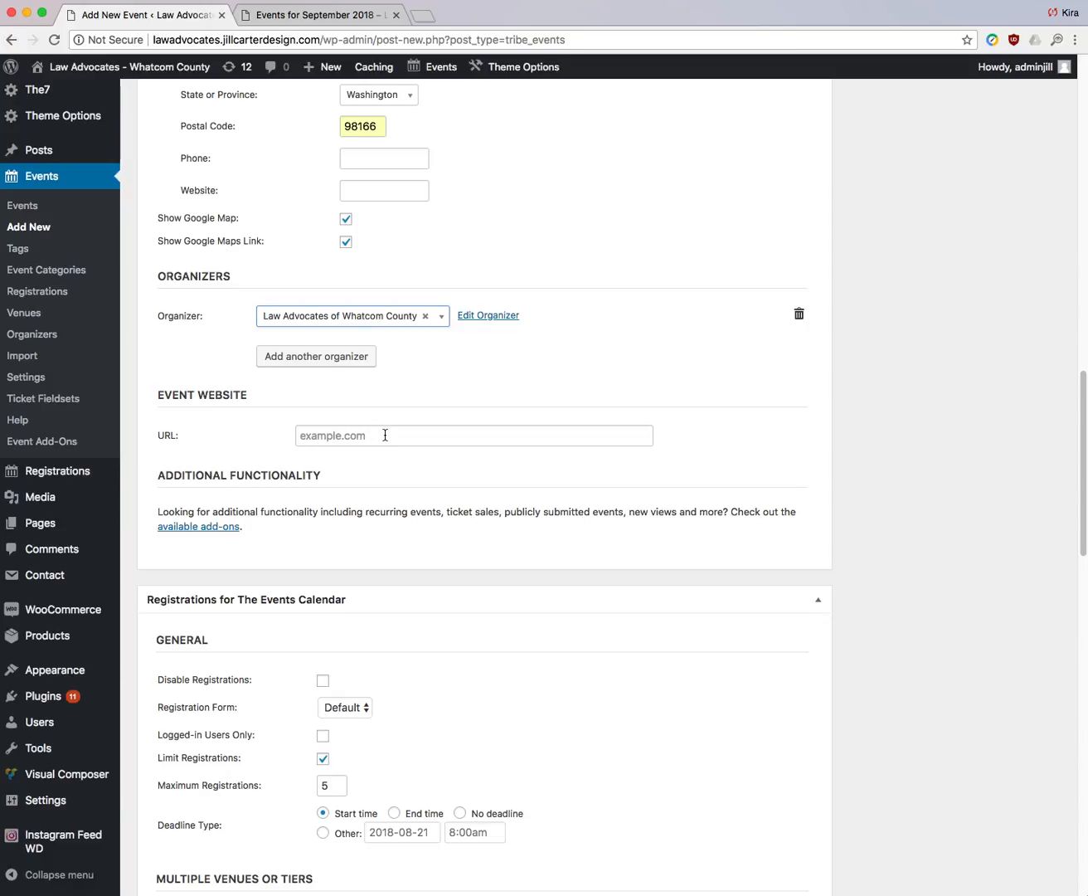
{"action": "scroll", "coordinate": [462, 445], "scroll_direction": "down", "scroll_amount": 3}
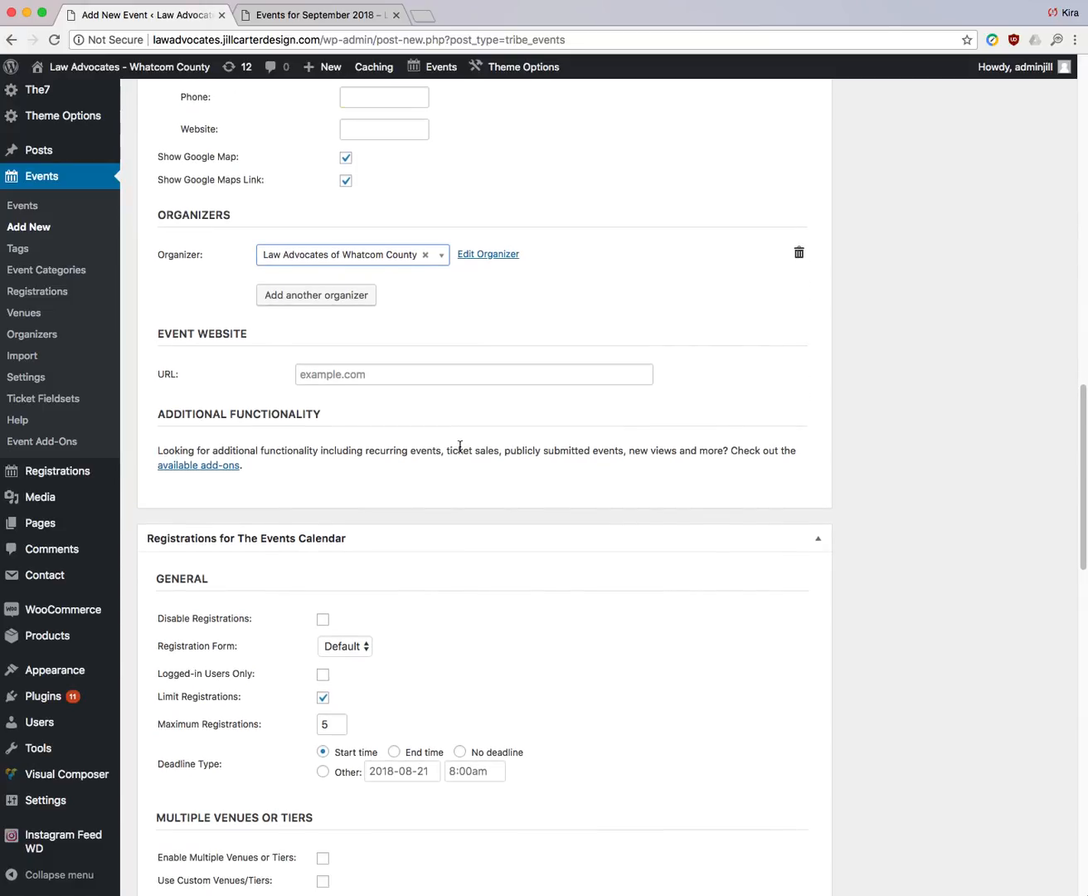
{"action": "scroll", "coordinate": [461, 452], "scroll_direction": "down", "scroll_amount": 1}
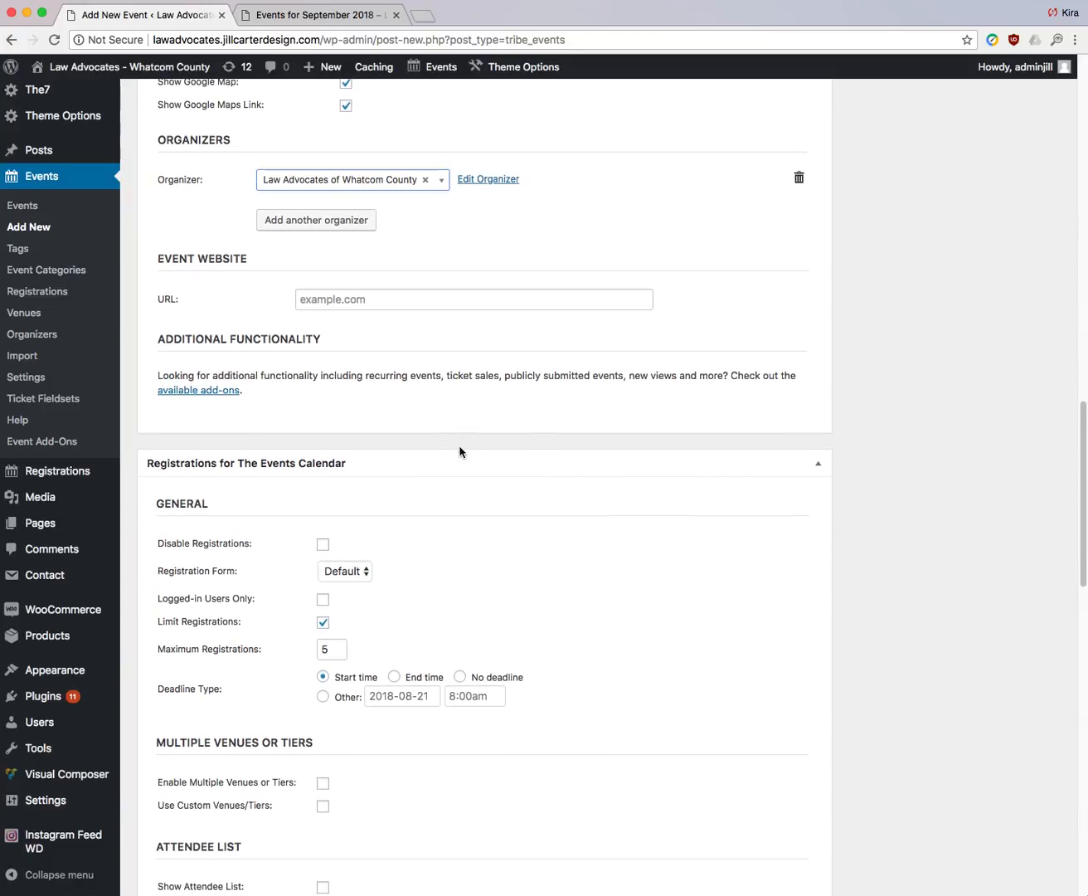
{"action": "scroll", "coordinate": [551, 488], "scroll_direction": "down", "scroll_amount": 3}
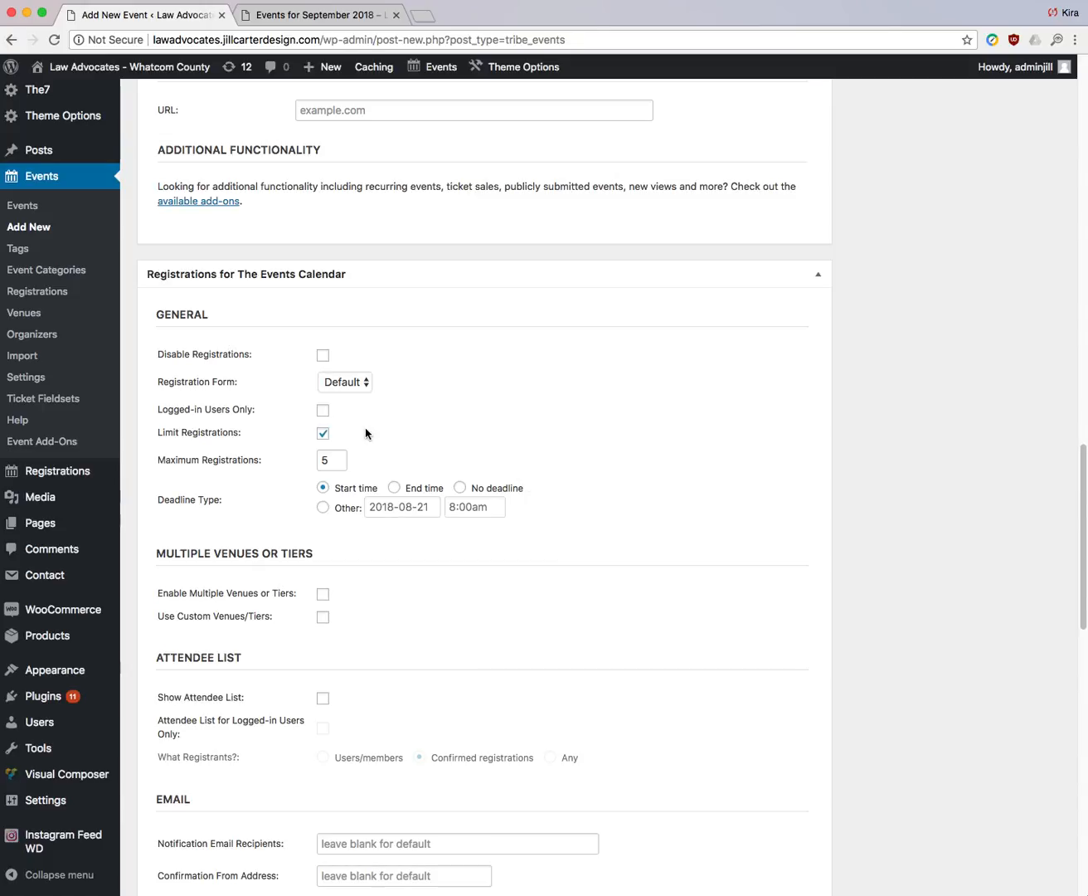
{"action": "left_click", "coordinate": [322, 356]}
{"action": "left_click", "coordinate": [323, 357]}
{"action": "scroll", "coordinate": [648, 414], "scroll_direction": "down", "scroll_amount": 1}
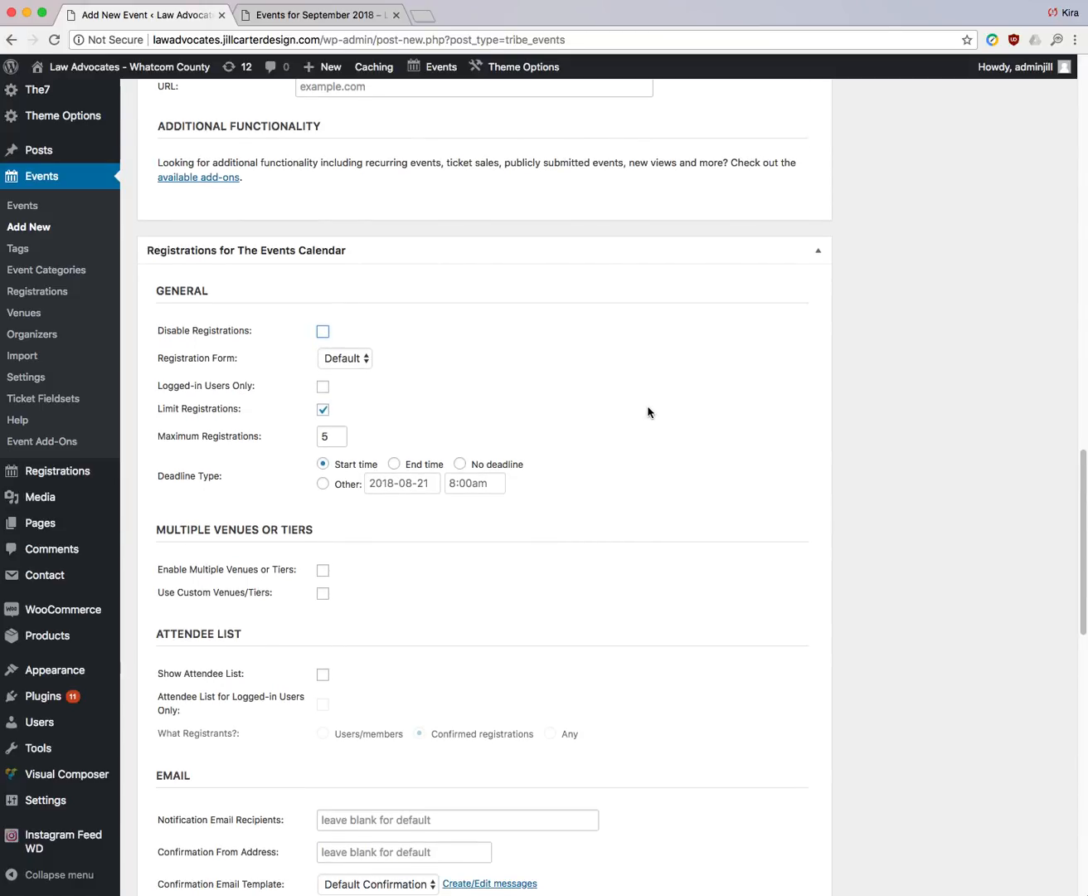
- Set the event's maximum registrations to 20
{"action": "scroll", "coordinate": [648, 413], "scroll_direction": "down", "scroll_amount": 1}
{"action": "left_click", "coordinate": [332, 425]}
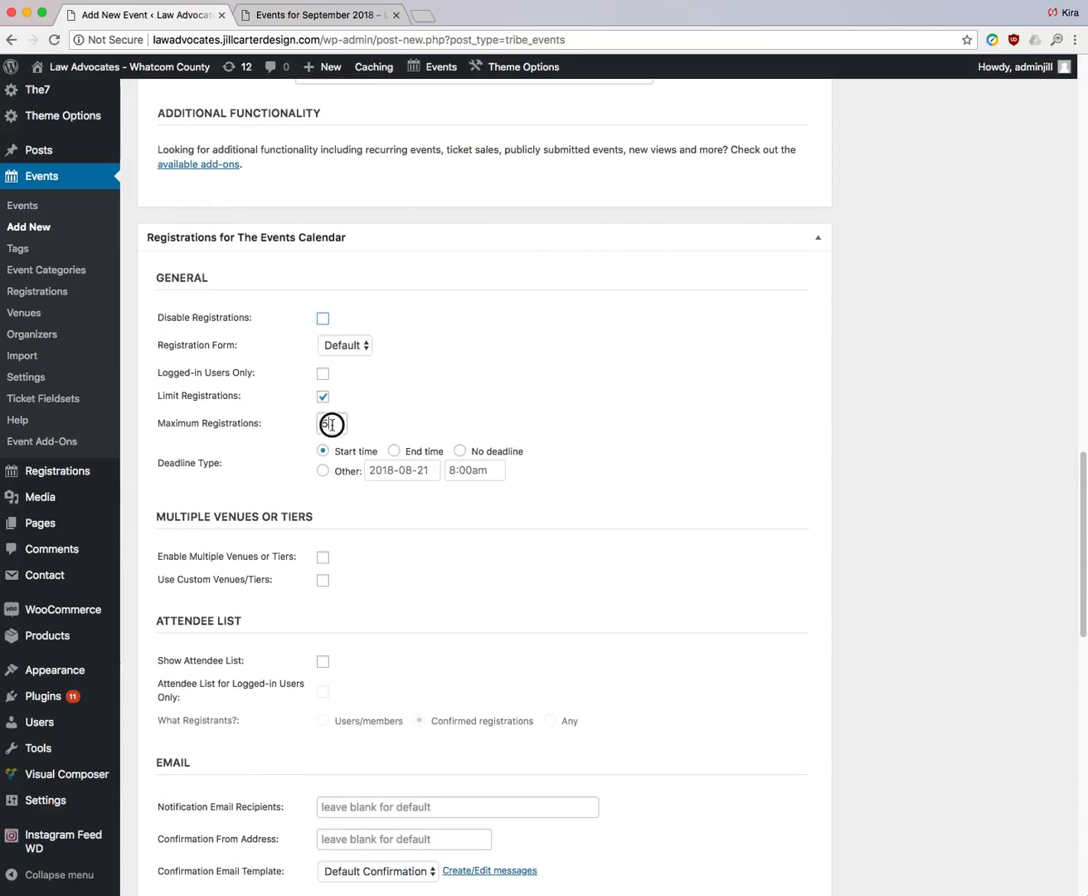
{"action": "type", "text": "5"}
{"action": "key", "text": "BackSpace"}
{"action": "type", "text": "20"}
{"action": "left_click", "coordinate": [643, 475]}
- Switch the registration deadline type to Other and set the deadline time to 7:00am
{"action": "scroll", "coordinate": [638, 473], "scroll_direction": "down", "scroll_amount": 2}
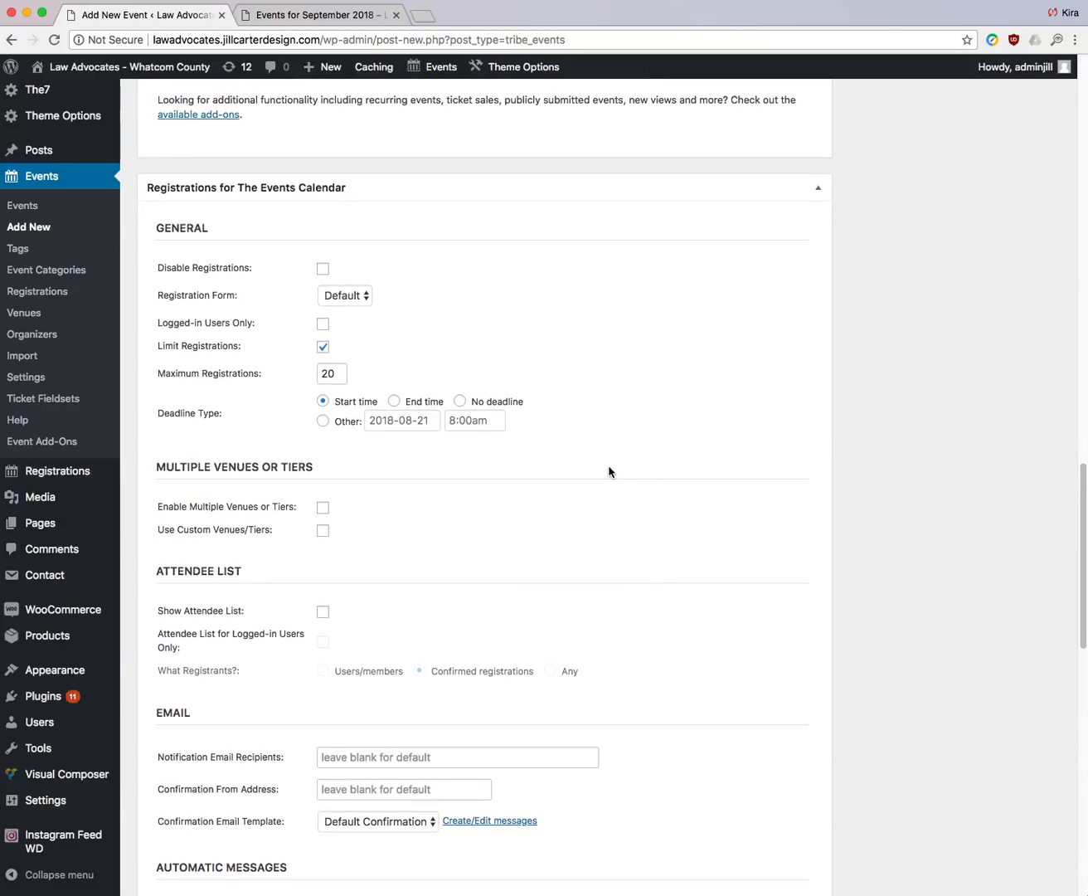
{"action": "left_click", "coordinate": [323, 422]}
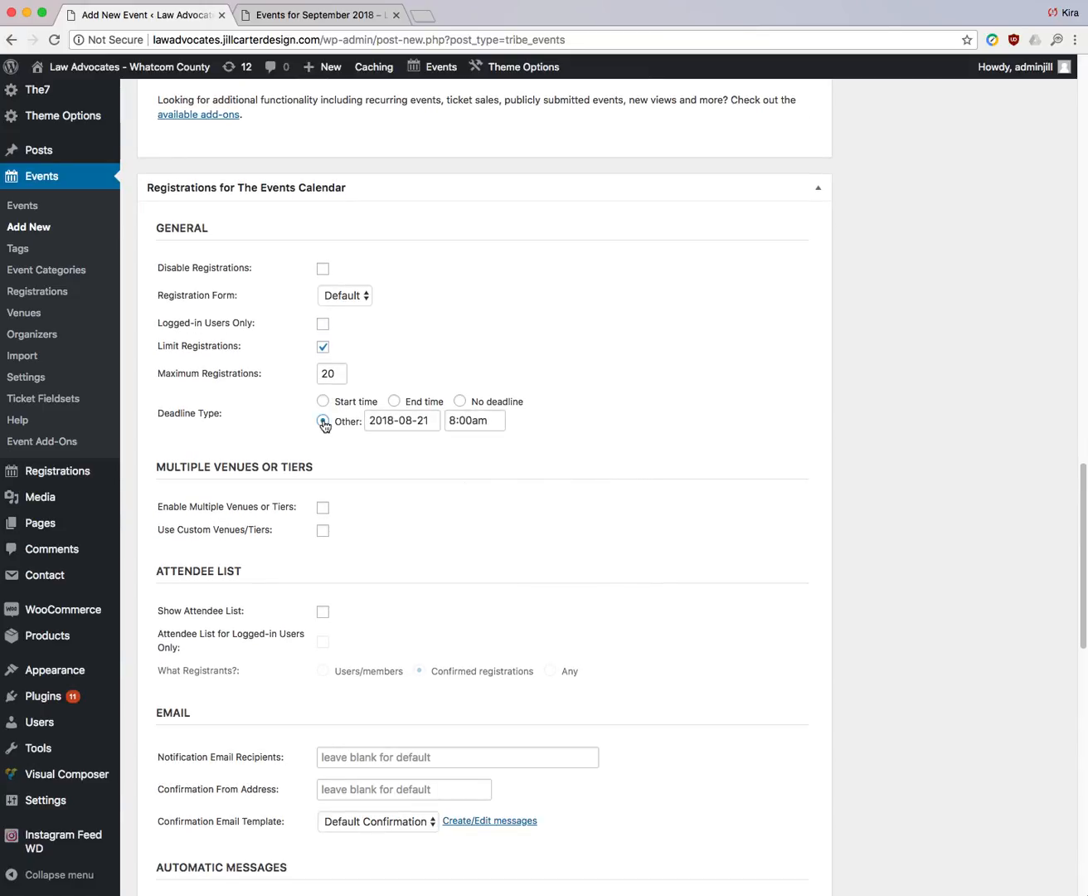
{"action": "left_click", "coordinate": [485, 421]}
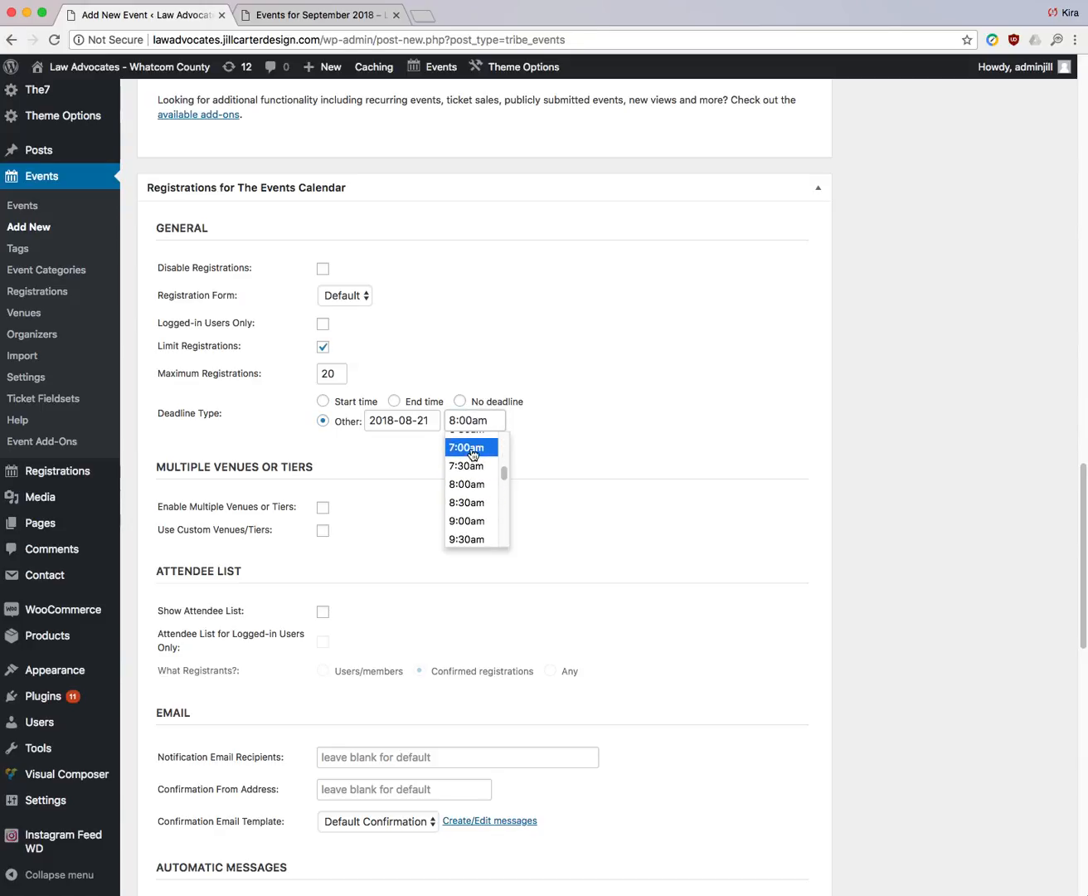
{"action": "left_click", "coordinate": [472, 450]}
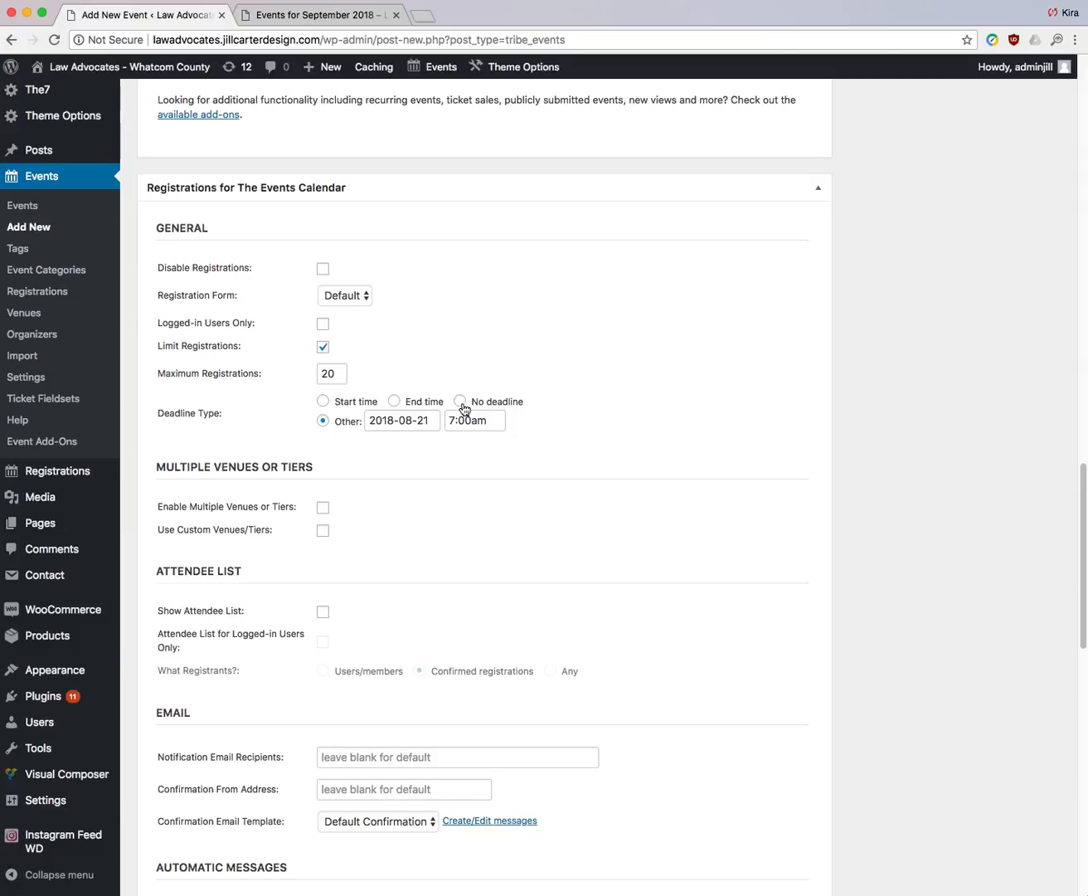
- Turn on the attendee list and set it to include any registrants
{"action": "scroll", "coordinate": [631, 452], "scroll_direction": "down", "scroll_amount": 3}
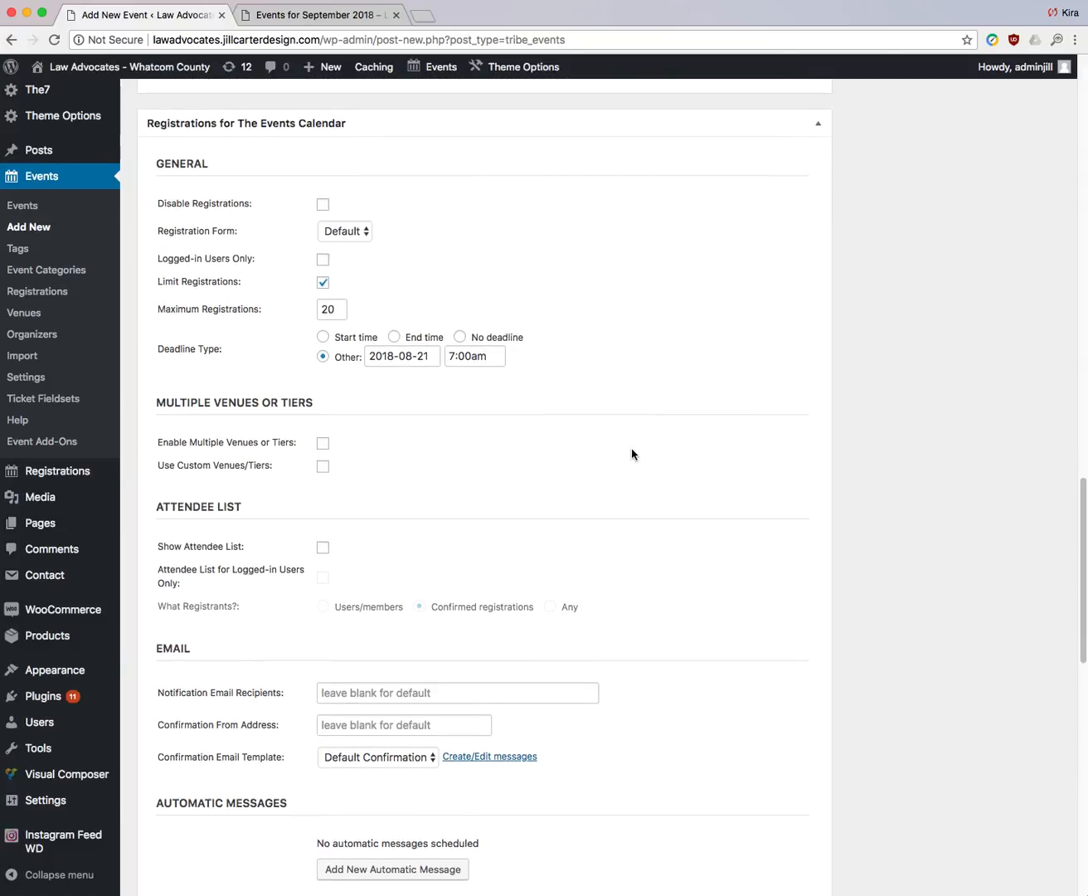
{"action": "scroll", "coordinate": [631, 454], "scroll_direction": "down", "scroll_amount": 5}
{"action": "scroll", "coordinate": [630, 454], "scroll_direction": "down", "scroll_amount": 2}
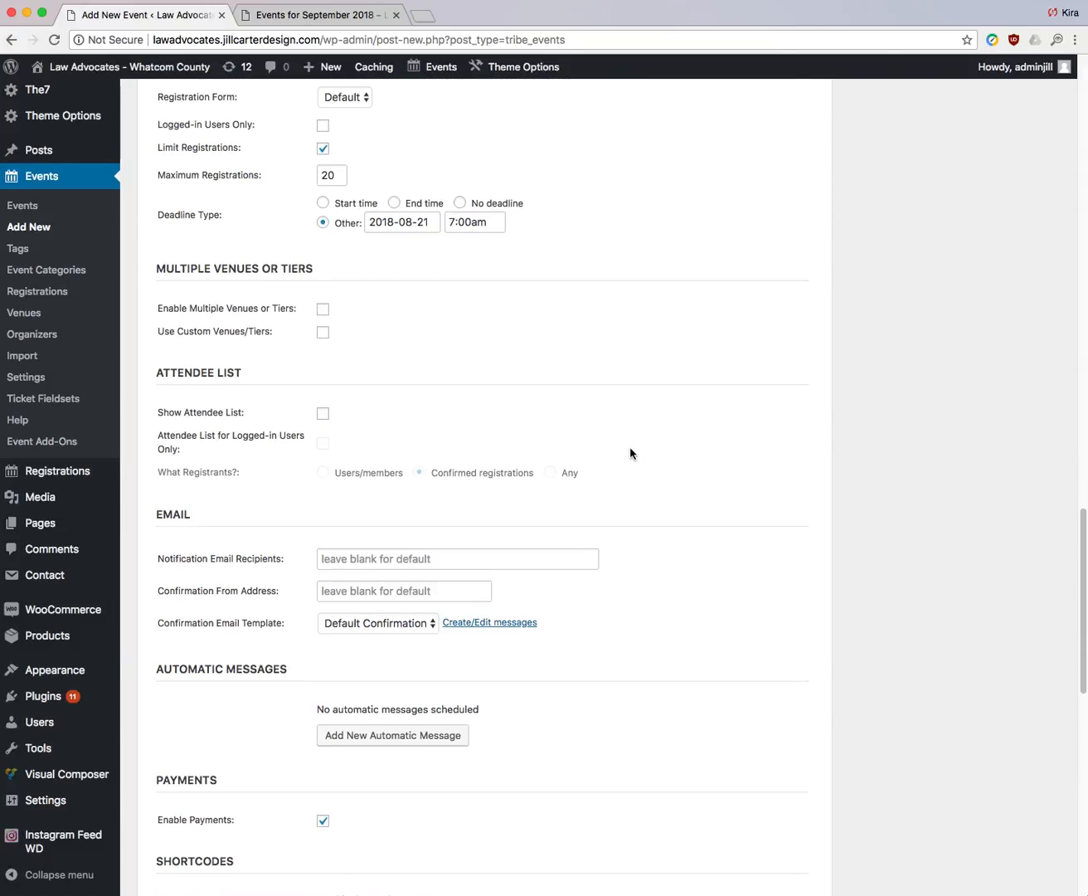
{"action": "left_click", "coordinate": [323, 413]}
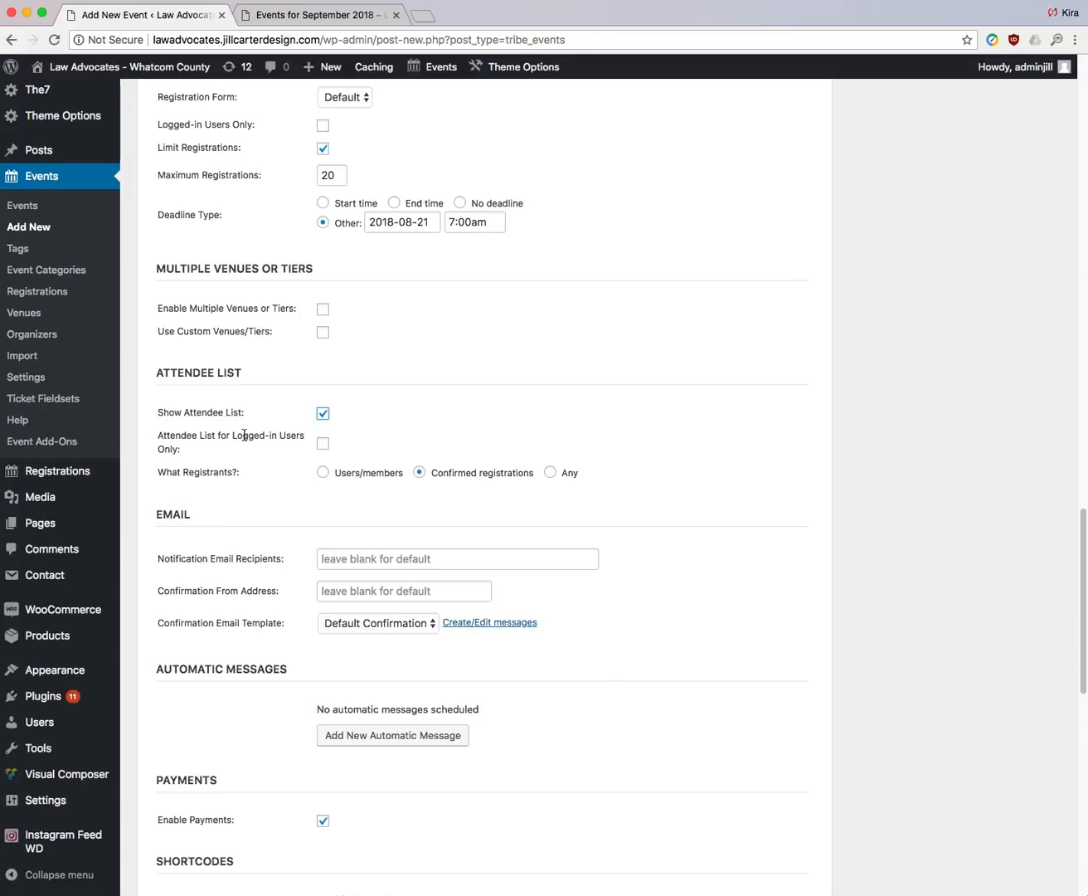
{"action": "left_click", "coordinate": [552, 473]}
- Add two automatic Default Reminder messages, sent 14 days and 2 days before the event start time
{"action": "scroll", "coordinate": [680, 493], "scroll_direction": "down", "scroll_amount": 5}
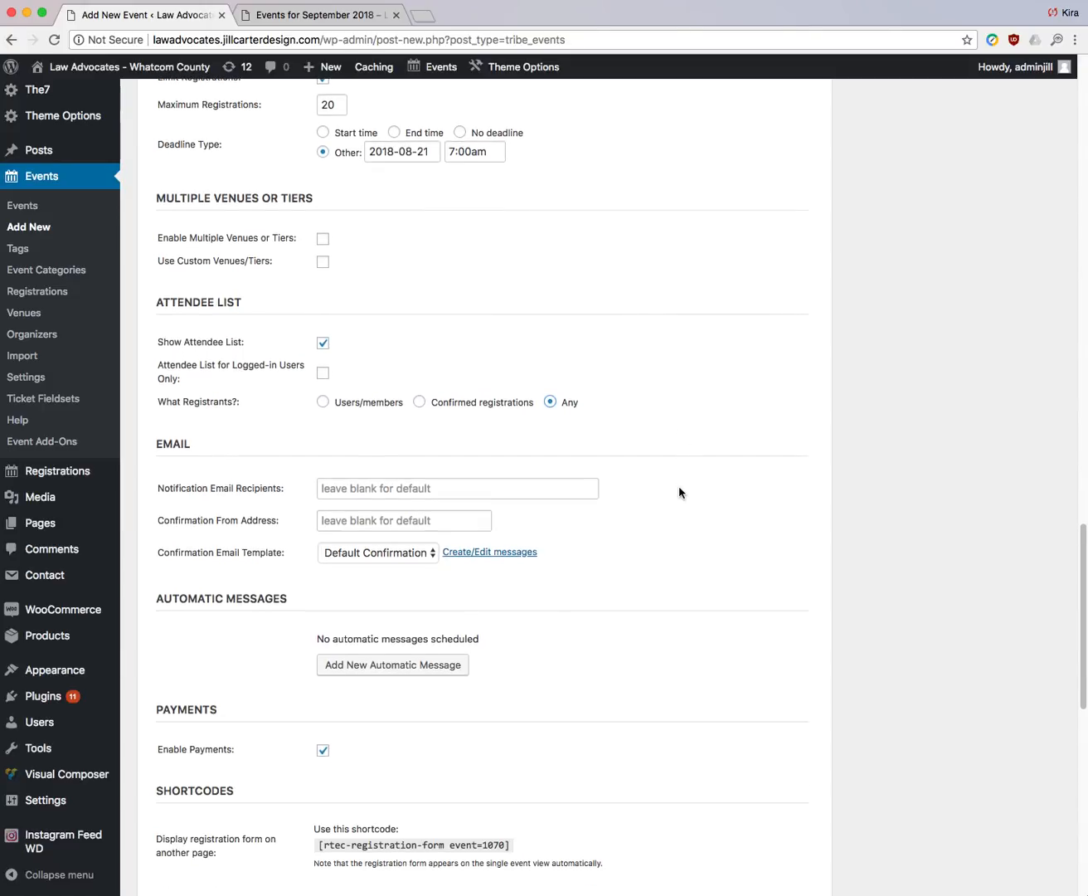
{"action": "scroll", "coordinate": [679, 494], "scroll_direction": "down", "scroll_amount": 5}
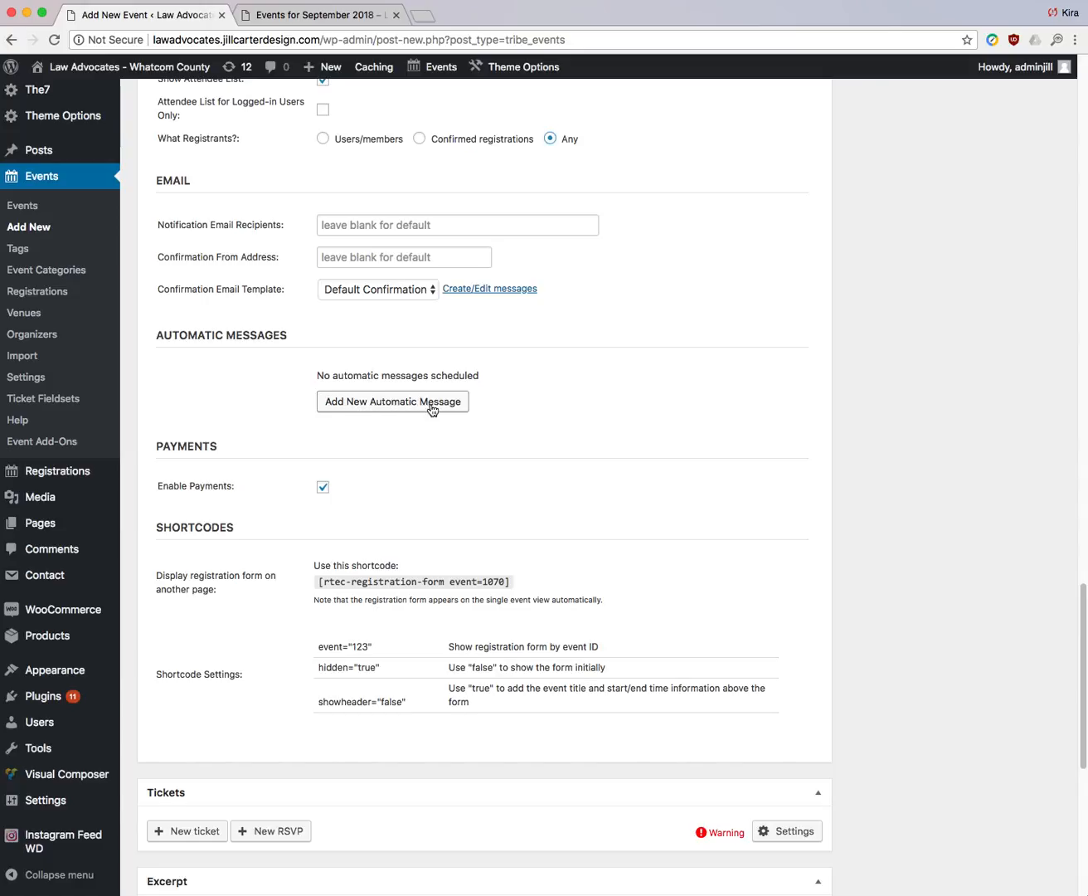
{"action": "left_click", "coordinate": [397, 403]}
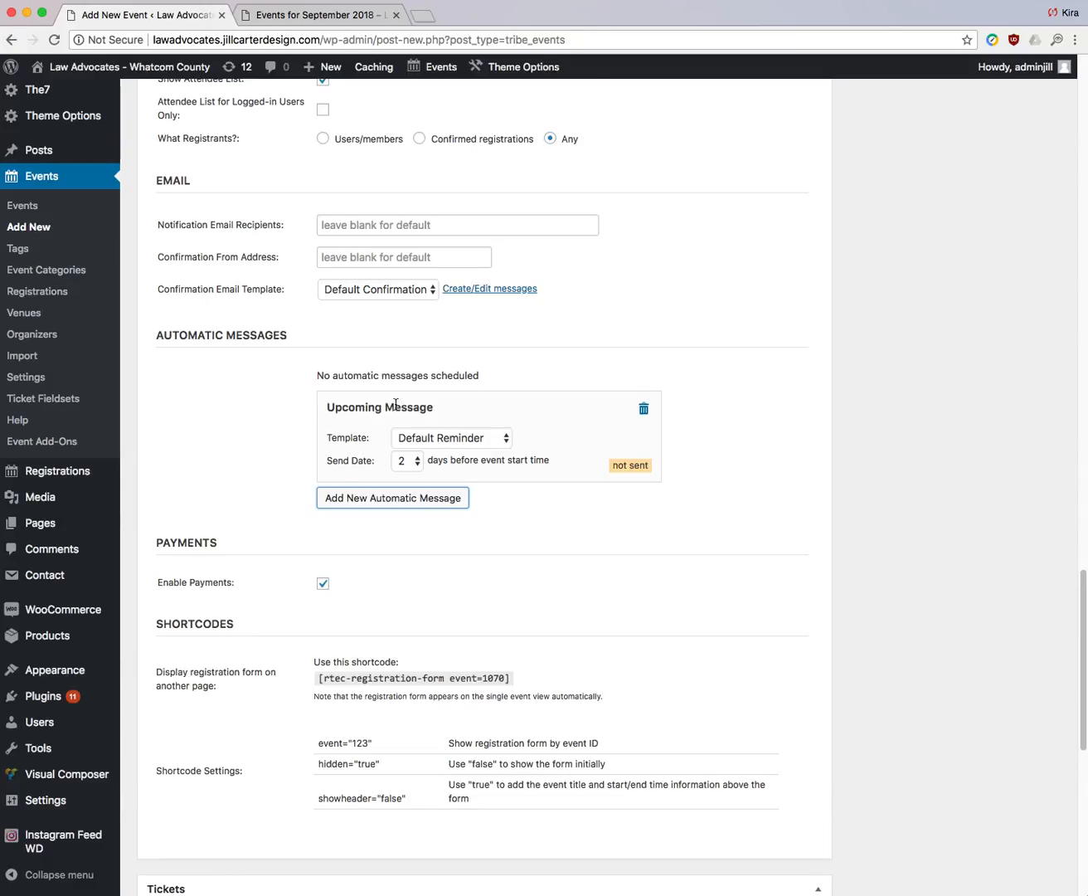
{"action": "left_click", "coordinate": [418, 461]}
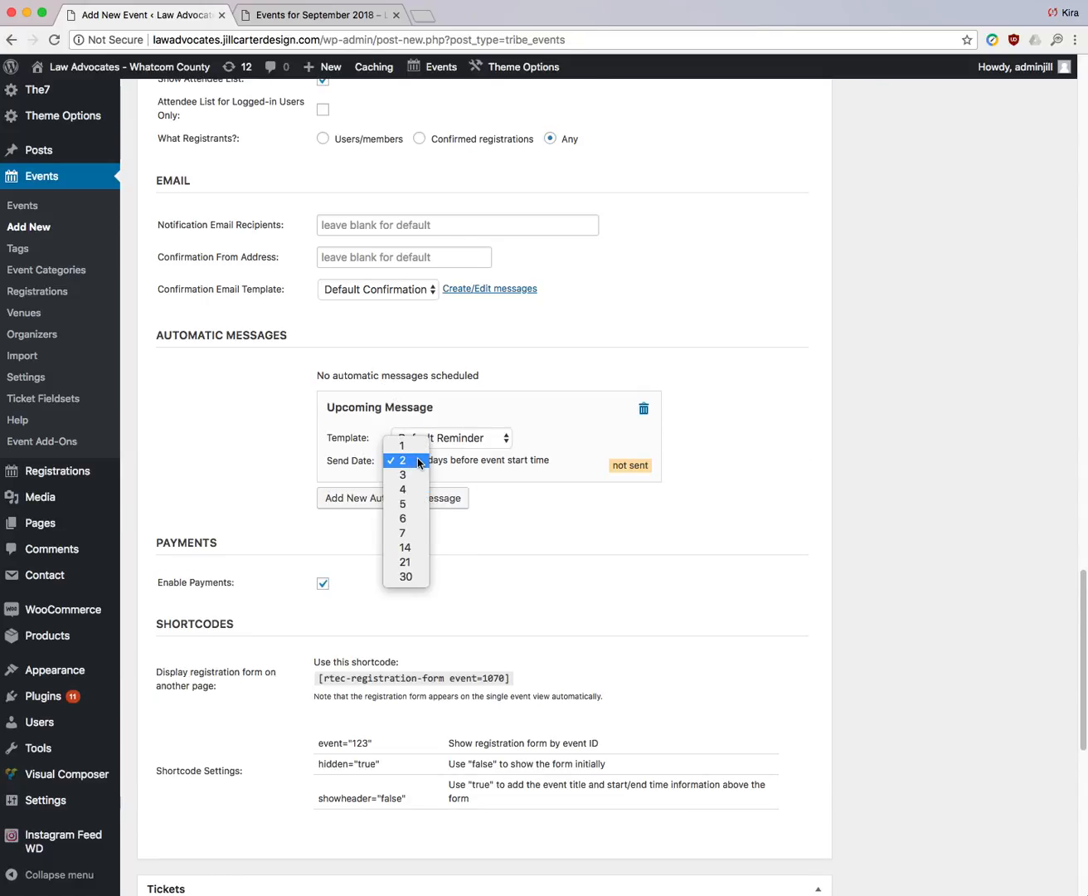
{"action": "left_click", "coordinate": [413, 547]}
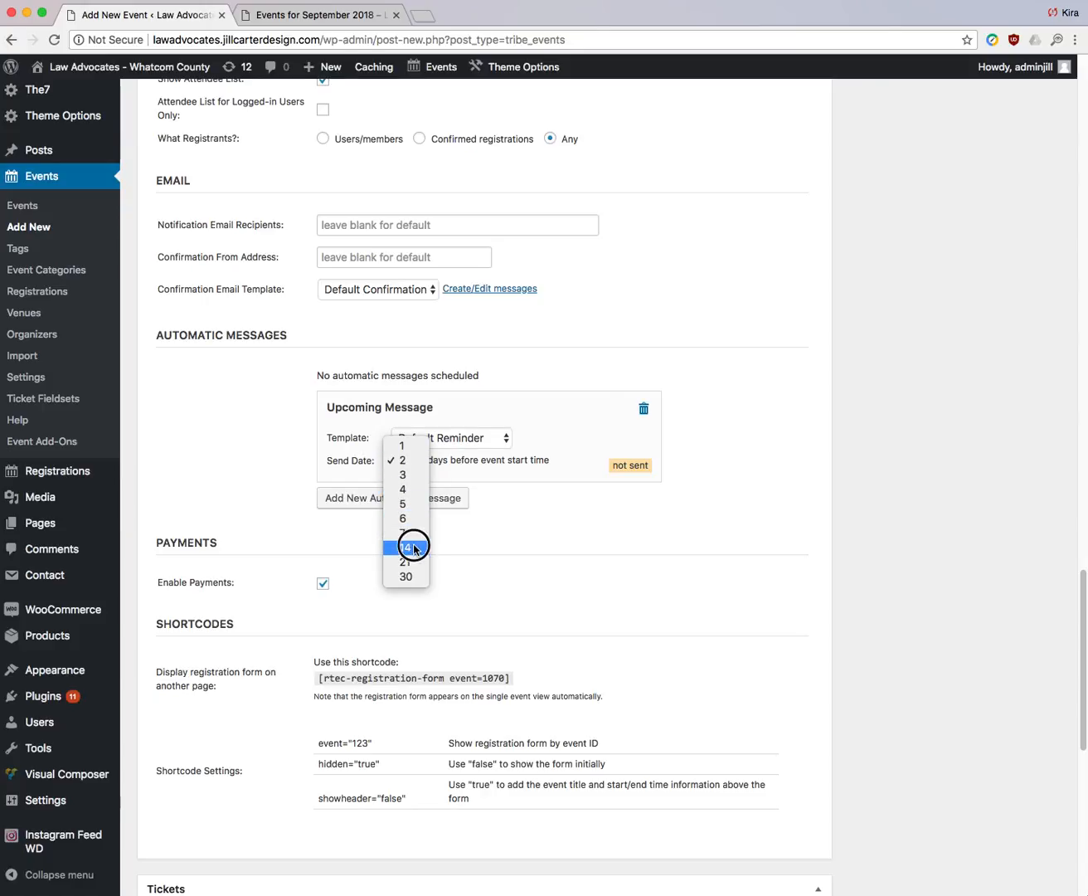
{"action": "scroll", "coordinate": [769, 496], "scroll_direction": "down", "scroll_amount": 1}
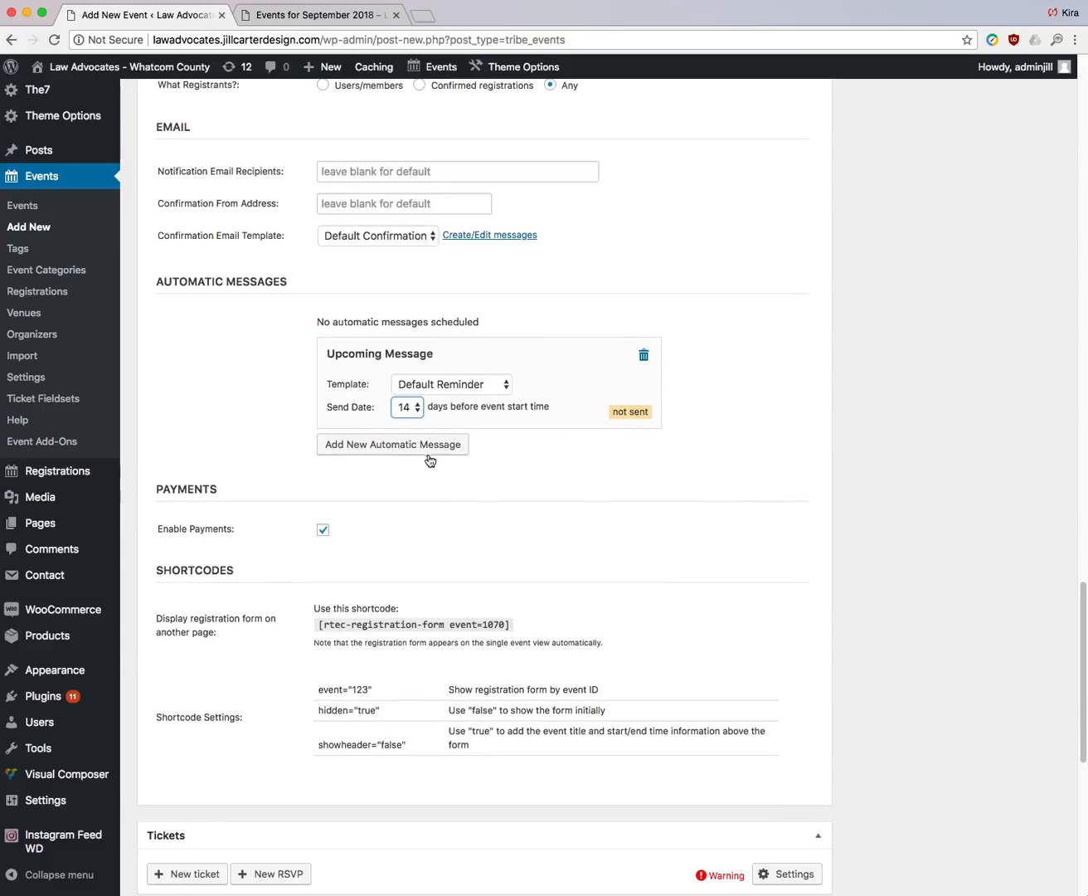
{"action": "left_click", "coordinate": [426, 448]}
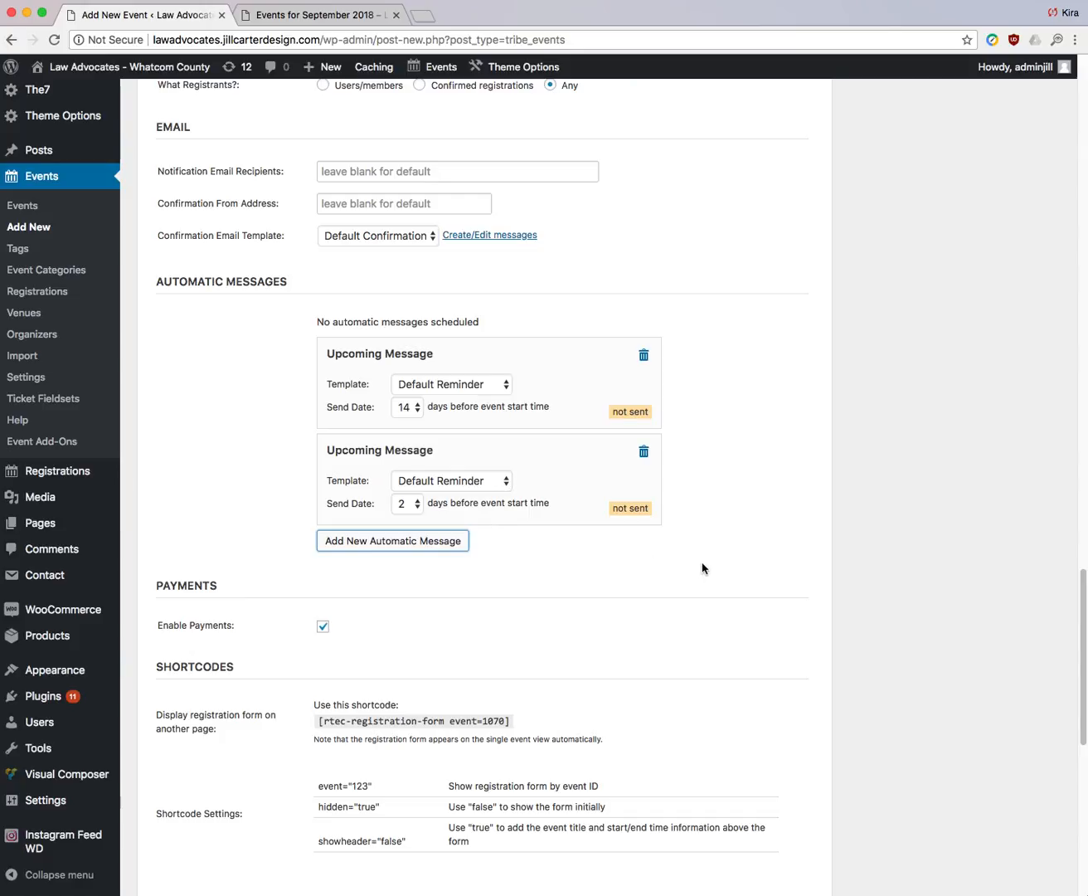
- Start a new paid ticket for the event with the type Single Parent and a price of 10
{"action": "scroll", "coordinate": [706, 568], "scroll_direction": "down", "scroll_amount": 2}
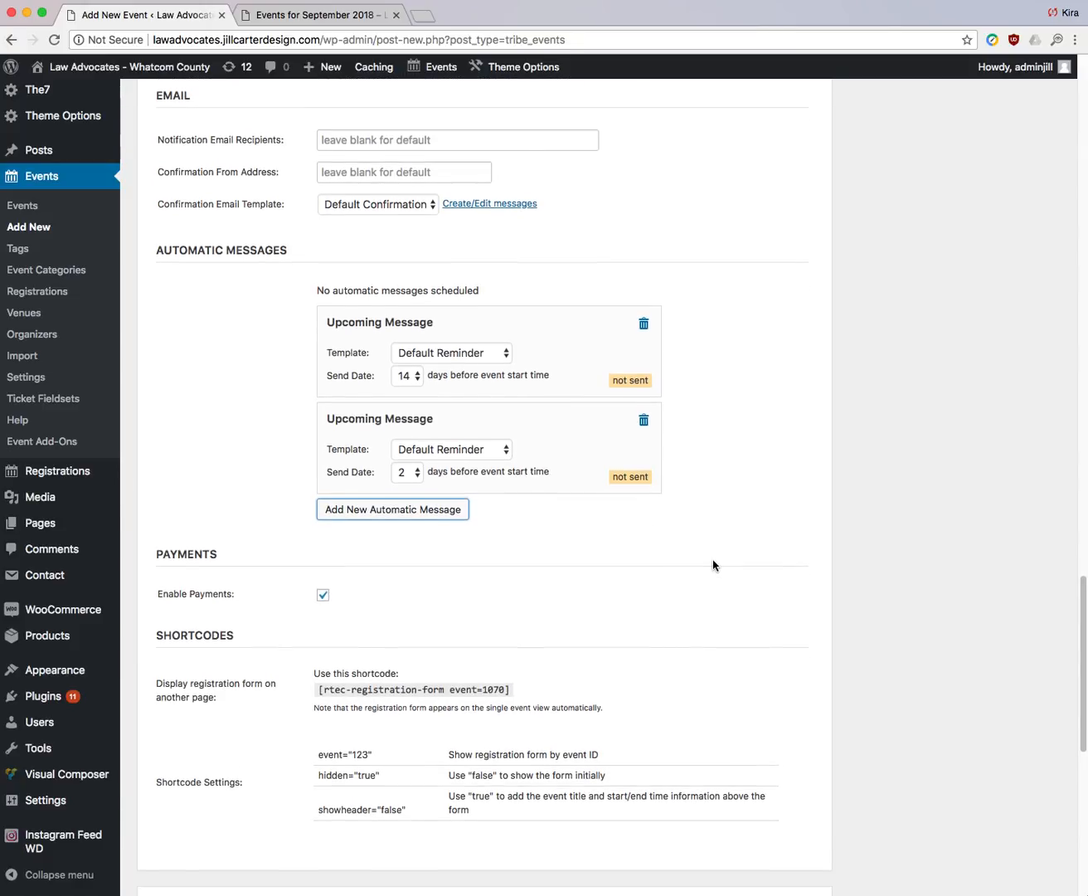
{"action": "scroll", "coordinate": [713, 566], "scroll_direction": "down", "scroll_amount": 1}
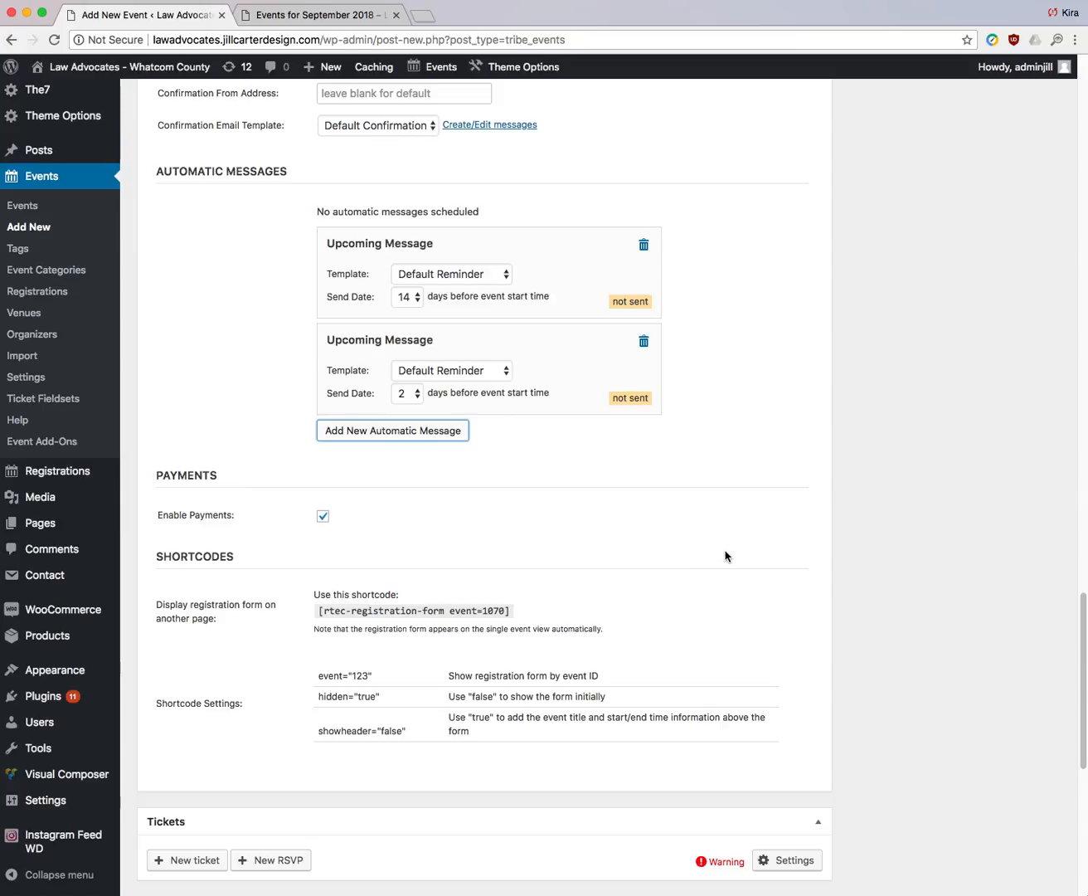
{"action": "scroll", "coordinate": [727, 557], "scroll_direction": "down", "scroll_amount": 8}
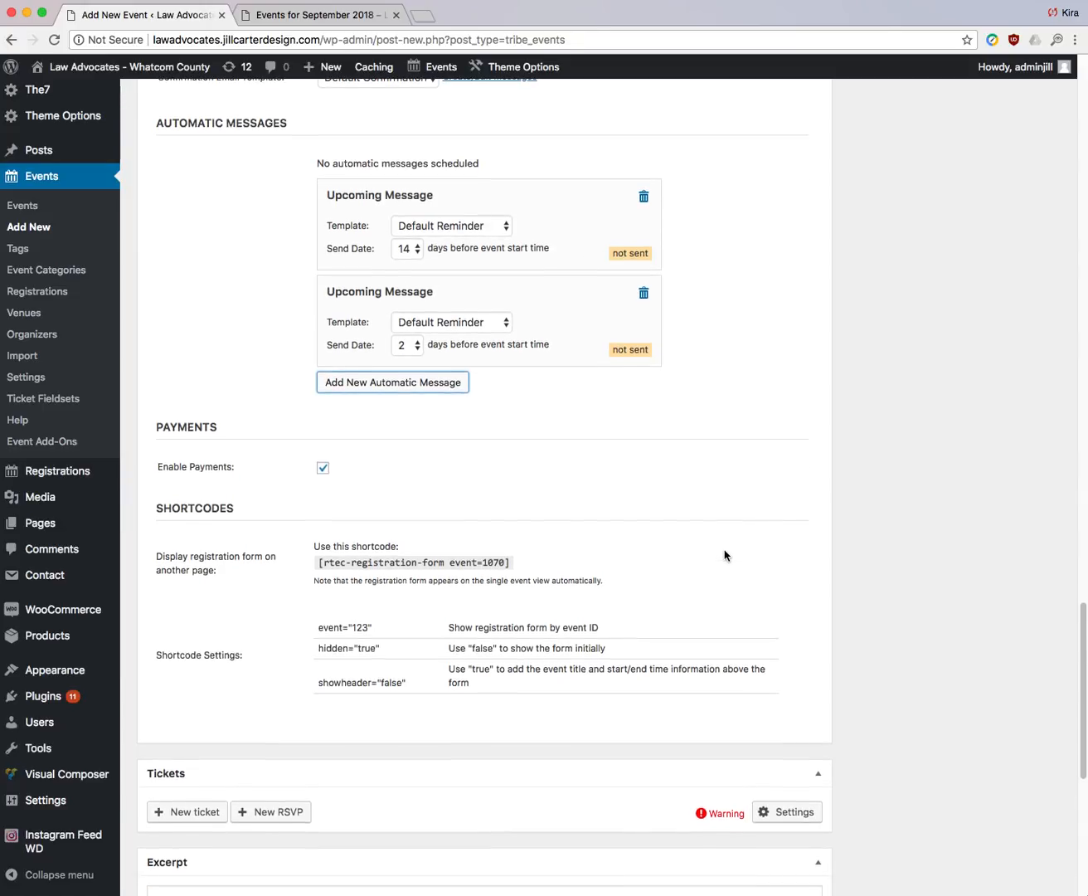
{"action": "scroll", "coordinate": [498, 527], "scroll_direction": "down", "scroll_amount": 1}
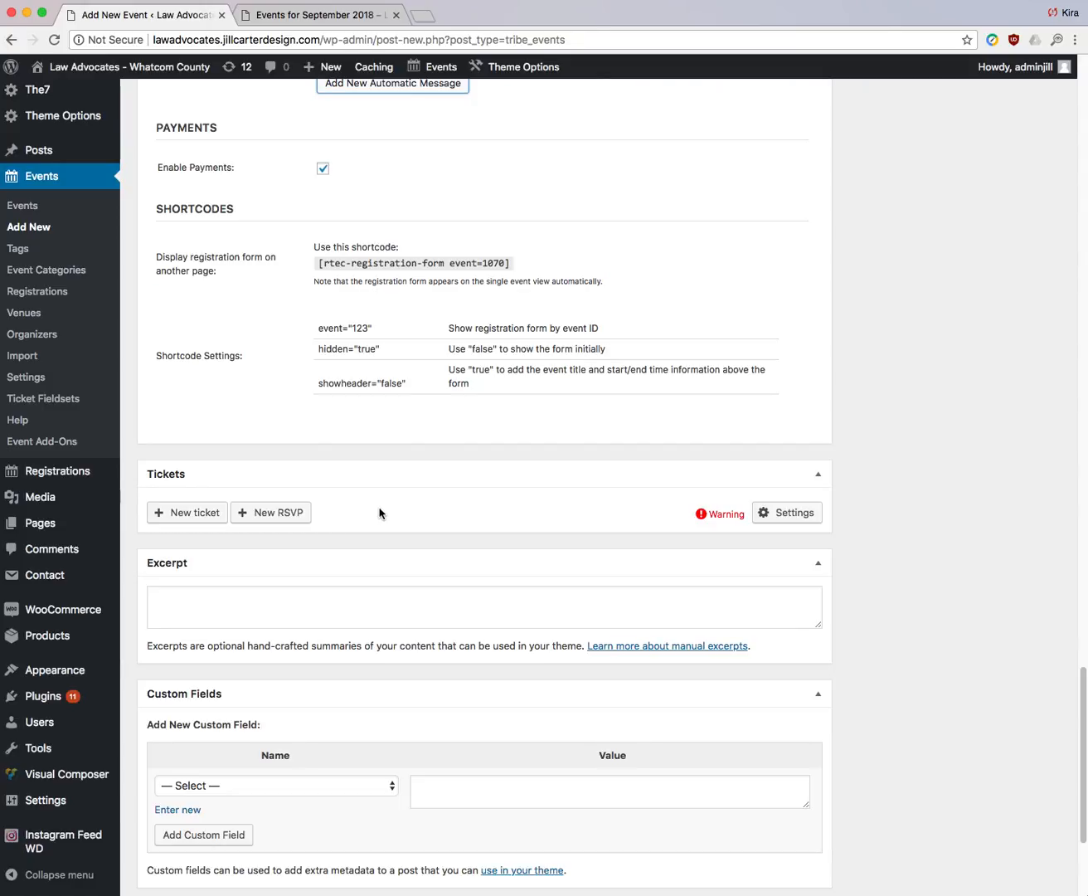
{"action": "left_click", "coordinate": [185, 513]}
{"action": "scroll", "coordinate": [573, 555], "scroll_direction": "down", "scroll_amount": 1}
{"action": "left_click", "coordinate": [365, 550]}
{"action": "type", "text": "S"}
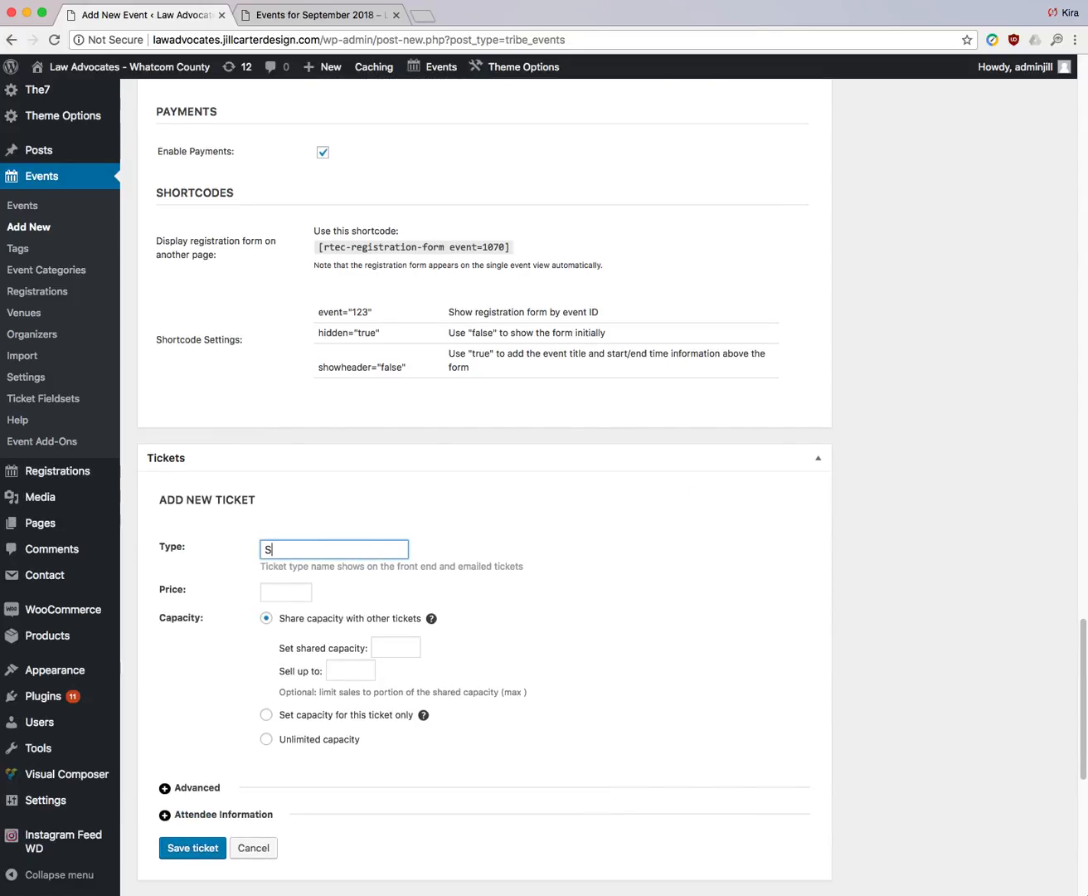
{"action": "type", "text": "ingle Parent"}
{"action": "left_click", "coordinate": [268, 594]}
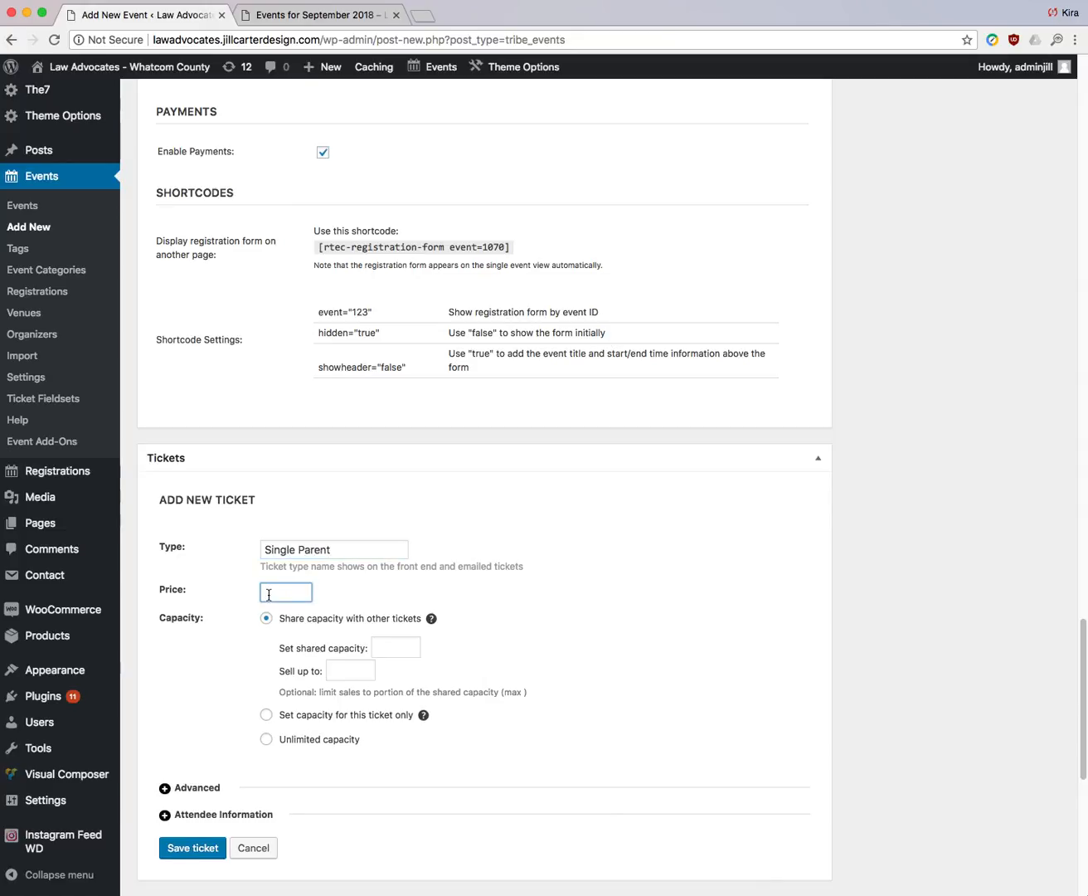
- Set the Single Parent ticket's shared capacity to 200 and limit its sales to 100
{"action": "scroll", "coordinate": [620, 577], "scroll_direction": "down", "scroll_amount": 3}
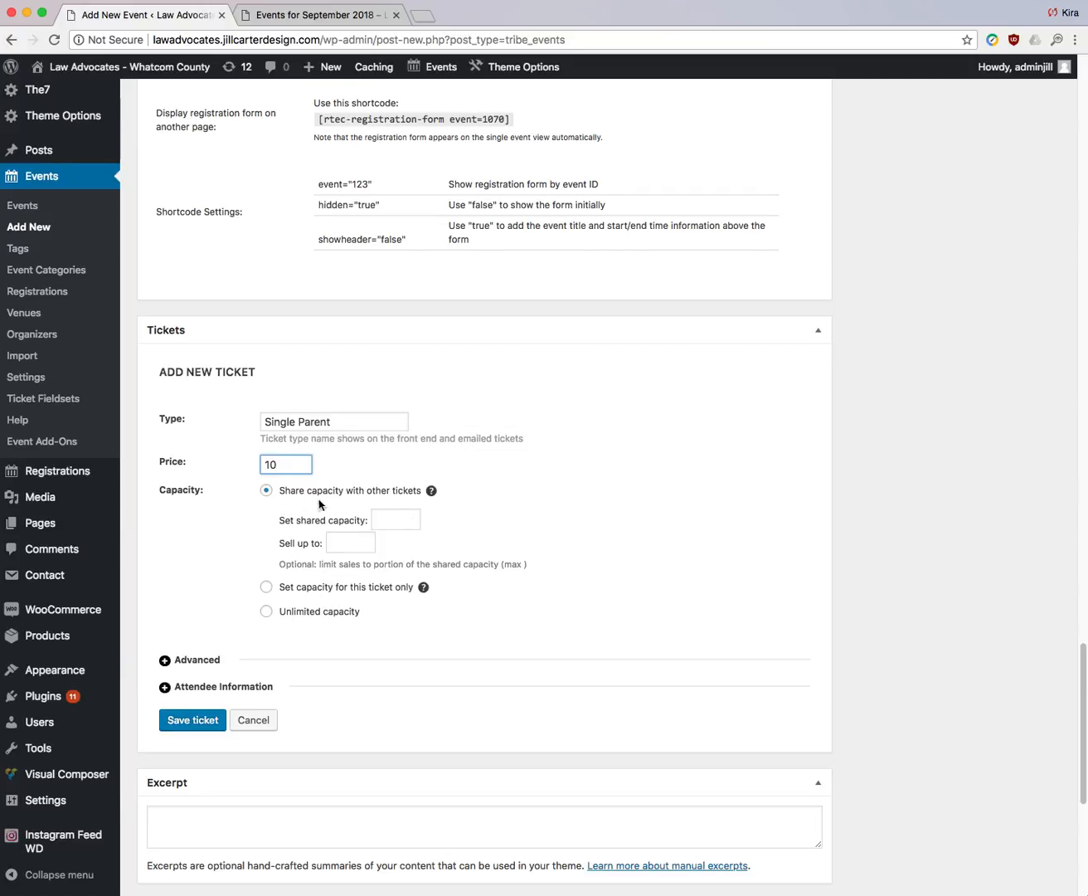
{"action": "scroll", "coordinate": [549, 510], "scroll_direction": "down", "scroll_amount": 1}
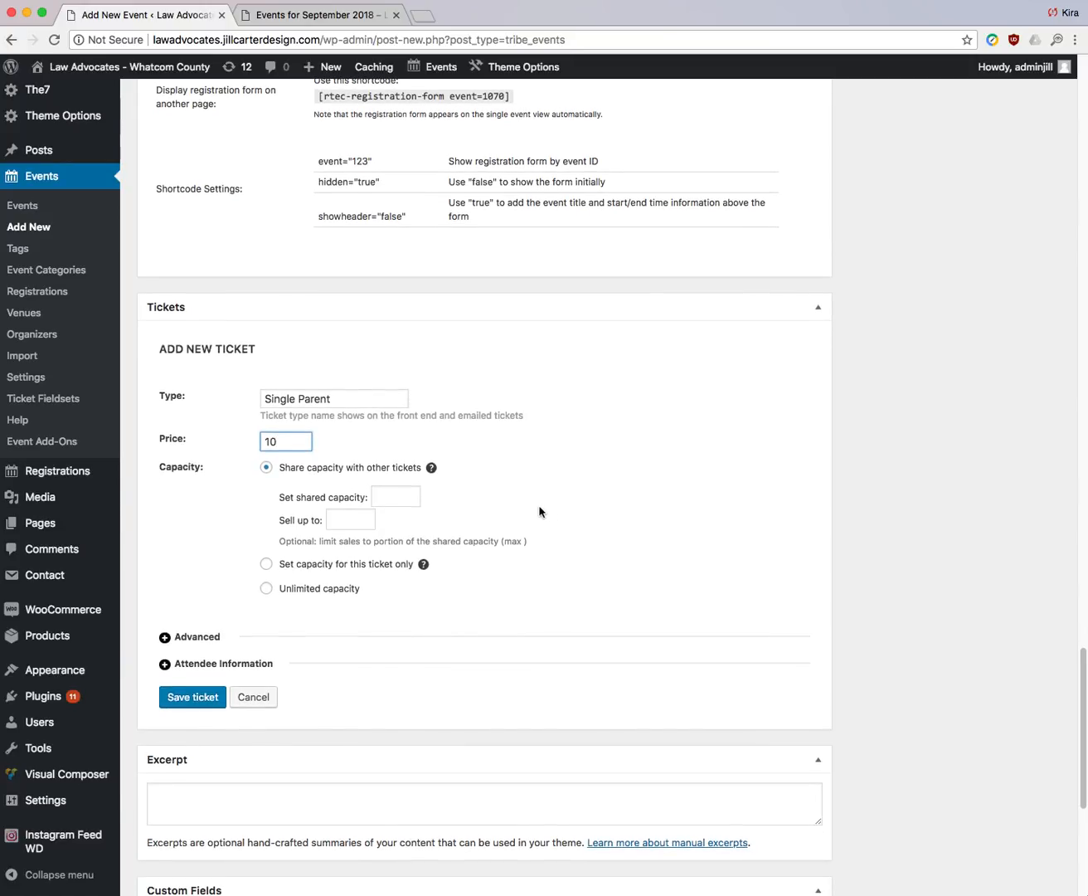
{"action": "left_click", "coordinate": [398, 496]}
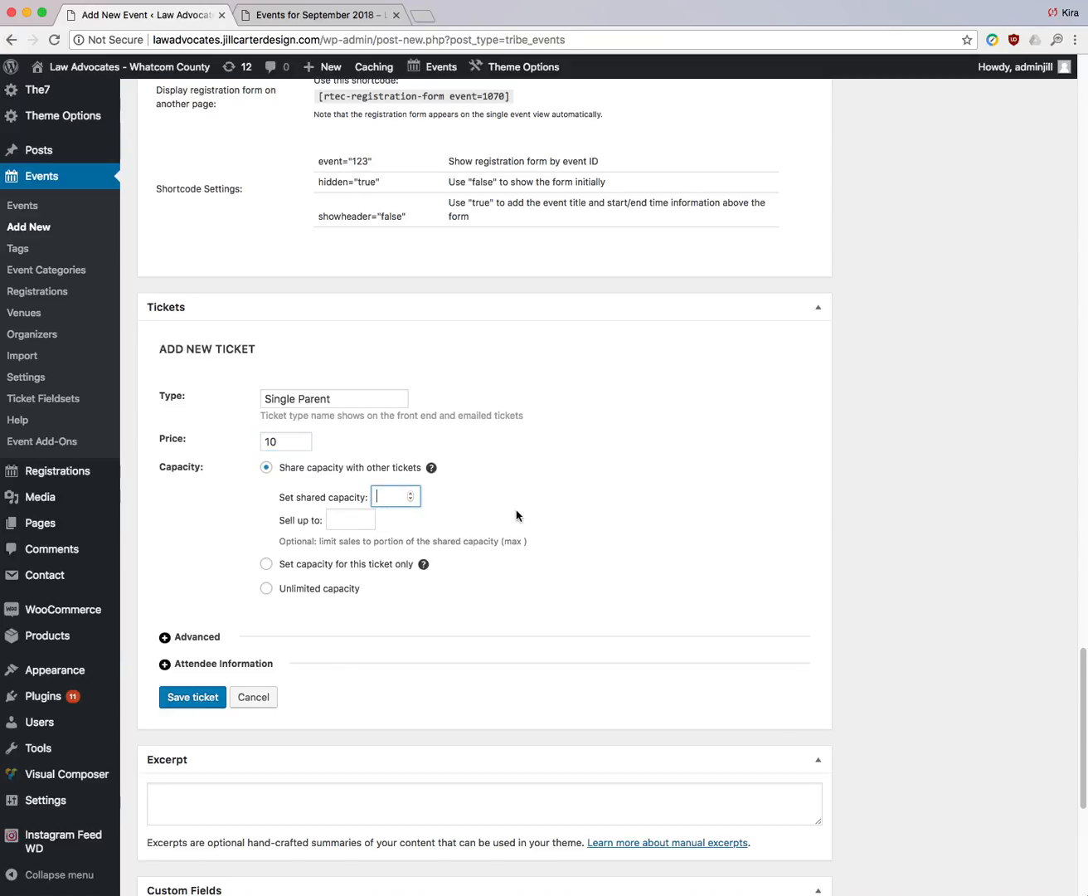
{"action": "type", "text": "200"}
{"action": "left_click", "coordinate": [346, 520]}
{"action": "type", "text": "100"}
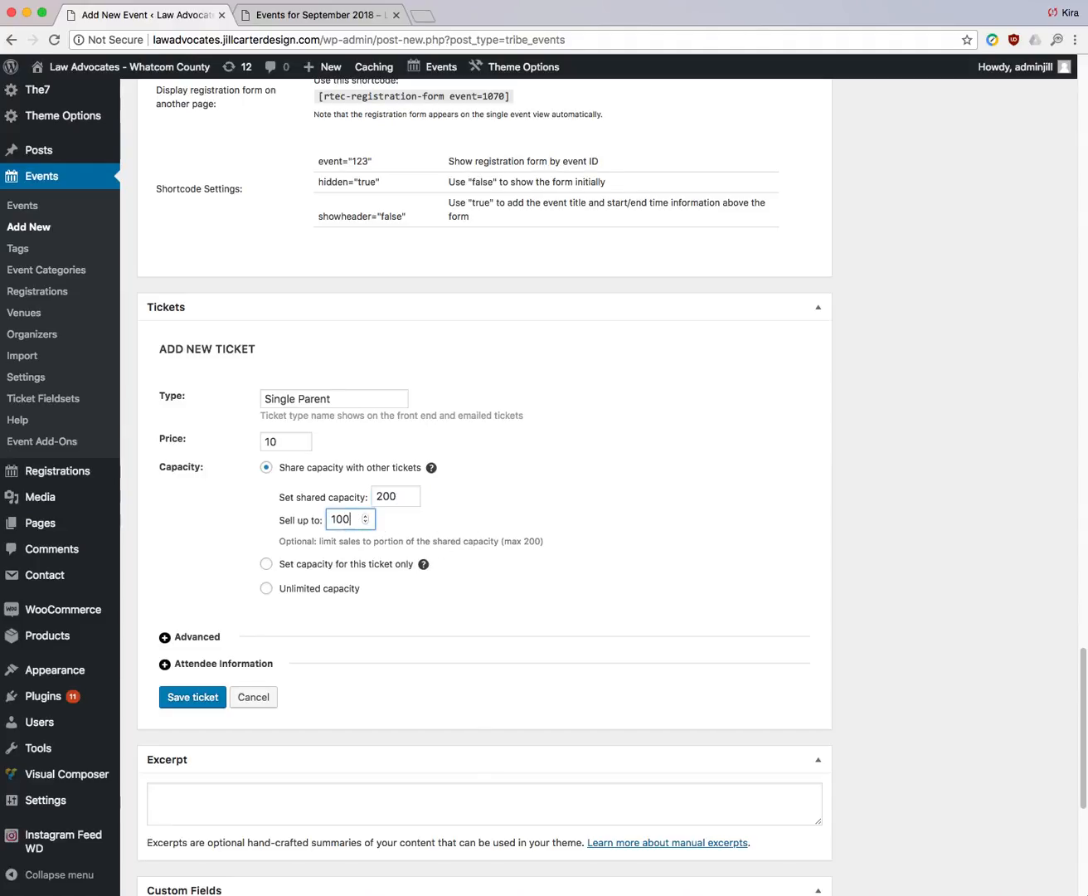
{"action": "left_click", "coordinate": [691, 554]}
- Enter the Single Parent ticket's advanced description "A discounted ticket for single parents."
{"action": "scroll", "coordinate": [540, 495], "scroll_direction": "down", "scroll_amount": 1}
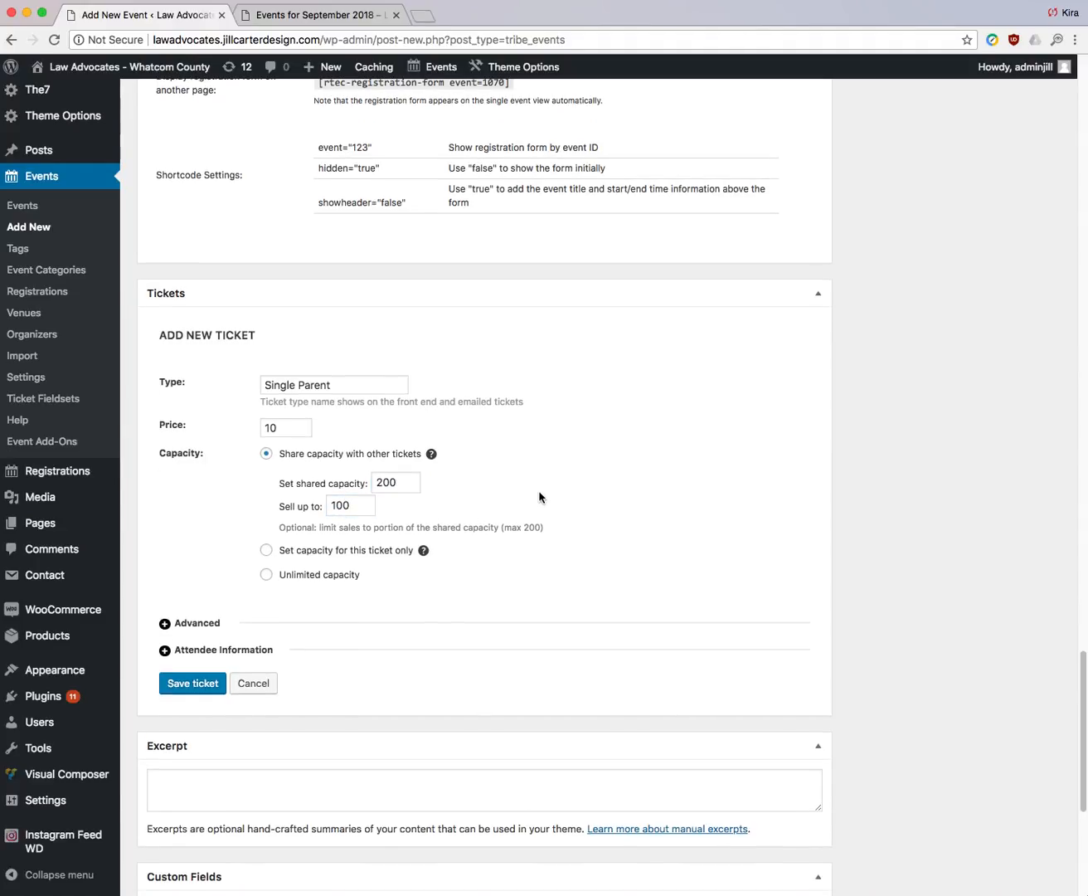
{"action": "scroll", "coordinate": [537, 493], "scroll_direction": "down", "scroll_amount": 2}
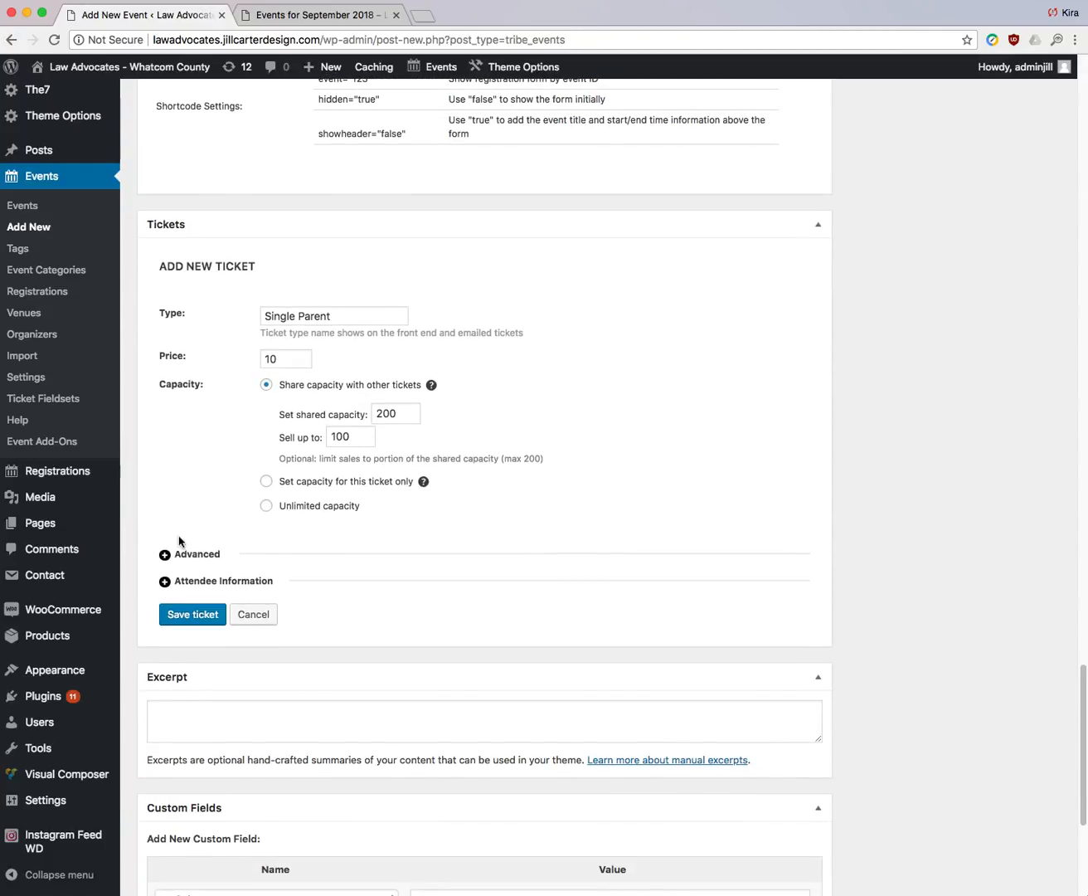
{"action": "left_click", "coordinate": [165, 556]}
{"action": "scroll", "coordinate": [814, 499], "scroll_direction": "down", "scroll_amount": 1}
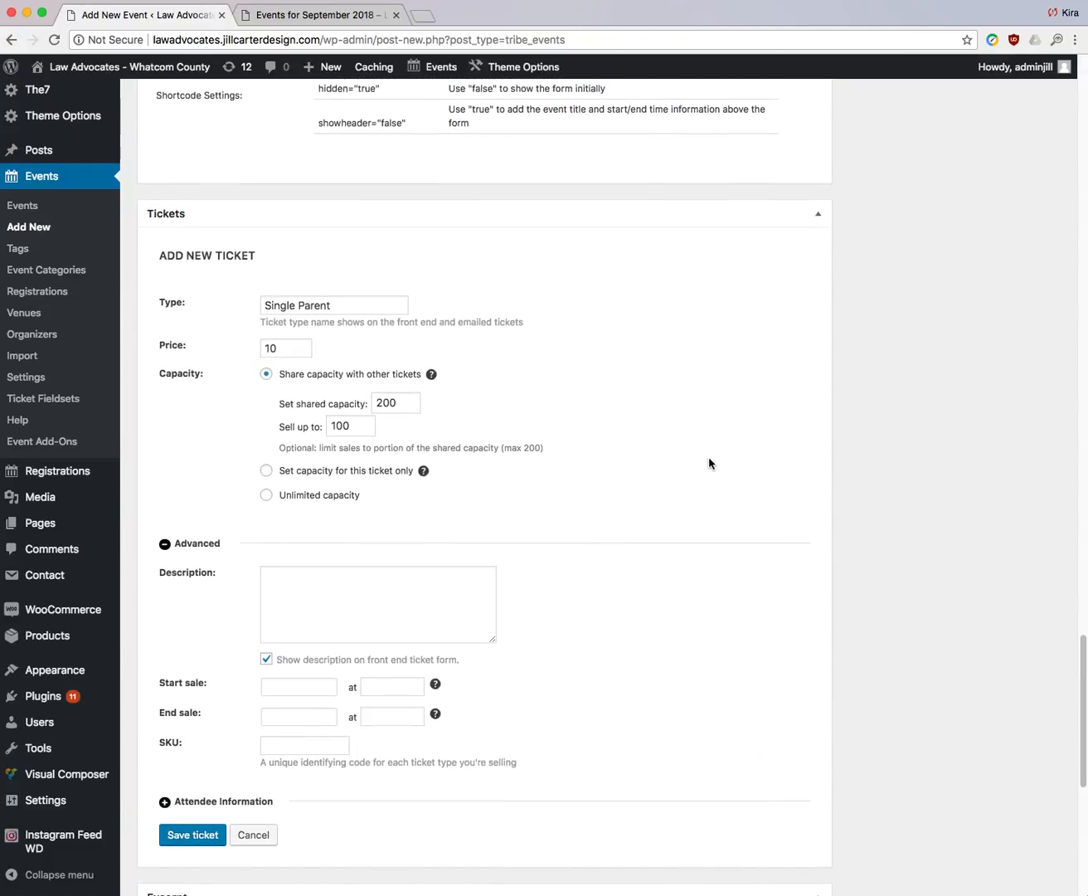
{"action": "left_click", "coordinate": [344, 569]}
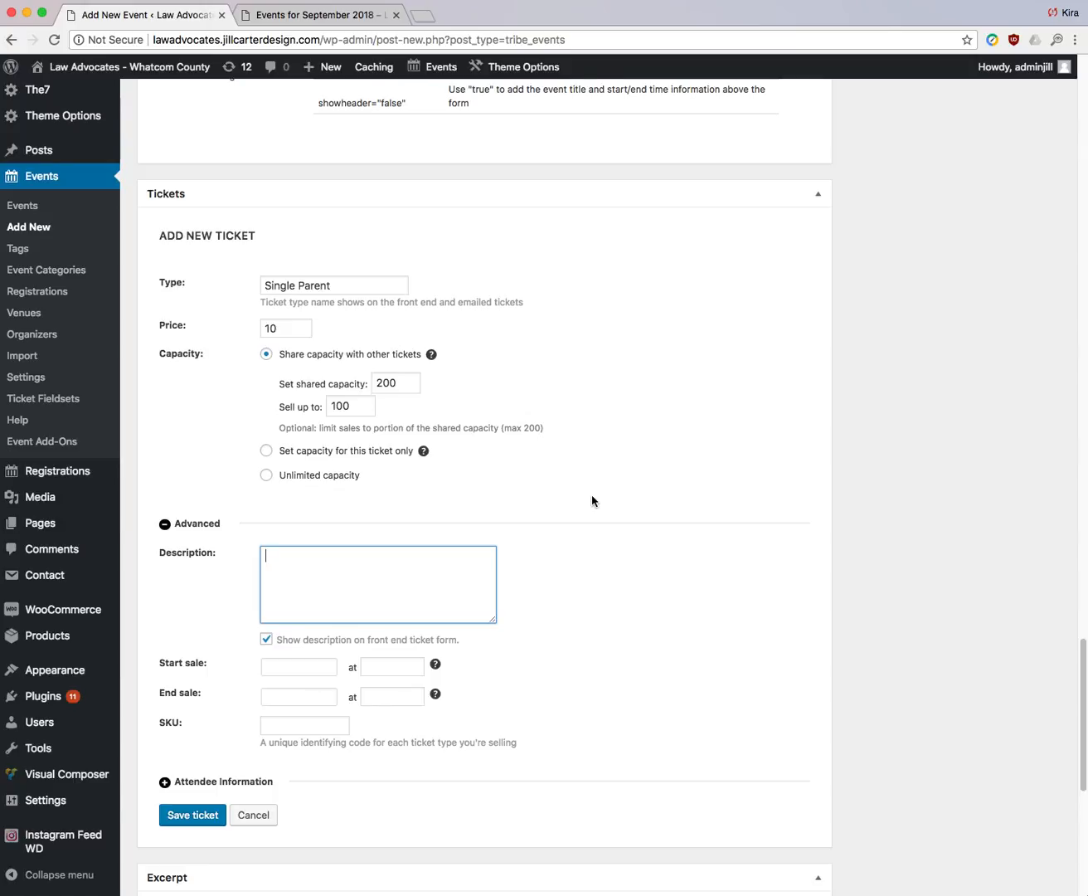
{"action": "type", "text": "A discounted ticket for single parents."}
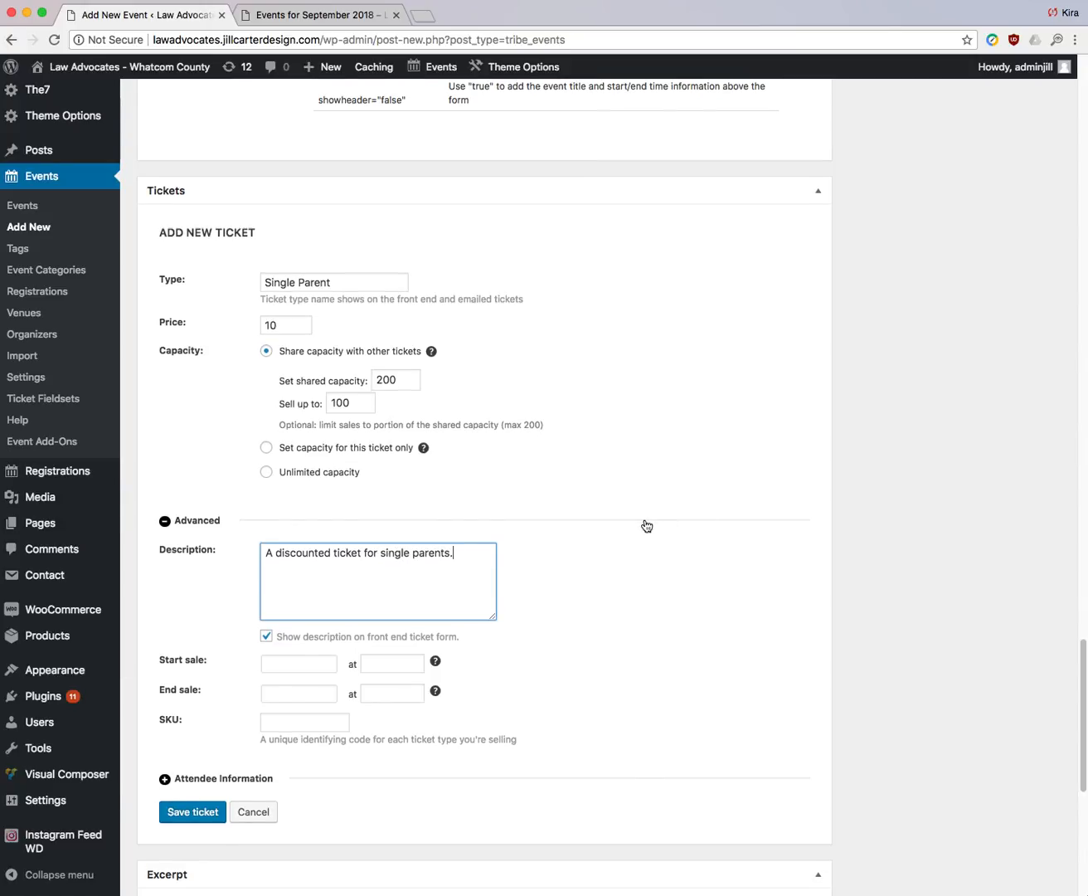
- Set the Single Parent ticket's sale period from 2018-08-21 to 2018-08-24 and save the ticket
{"action": "scroll", "coordinate": [644, 524], "scroll_direction": "down", "scroll_amount": 1}
{"action": "left_click", "coordinate": [310, 634]}
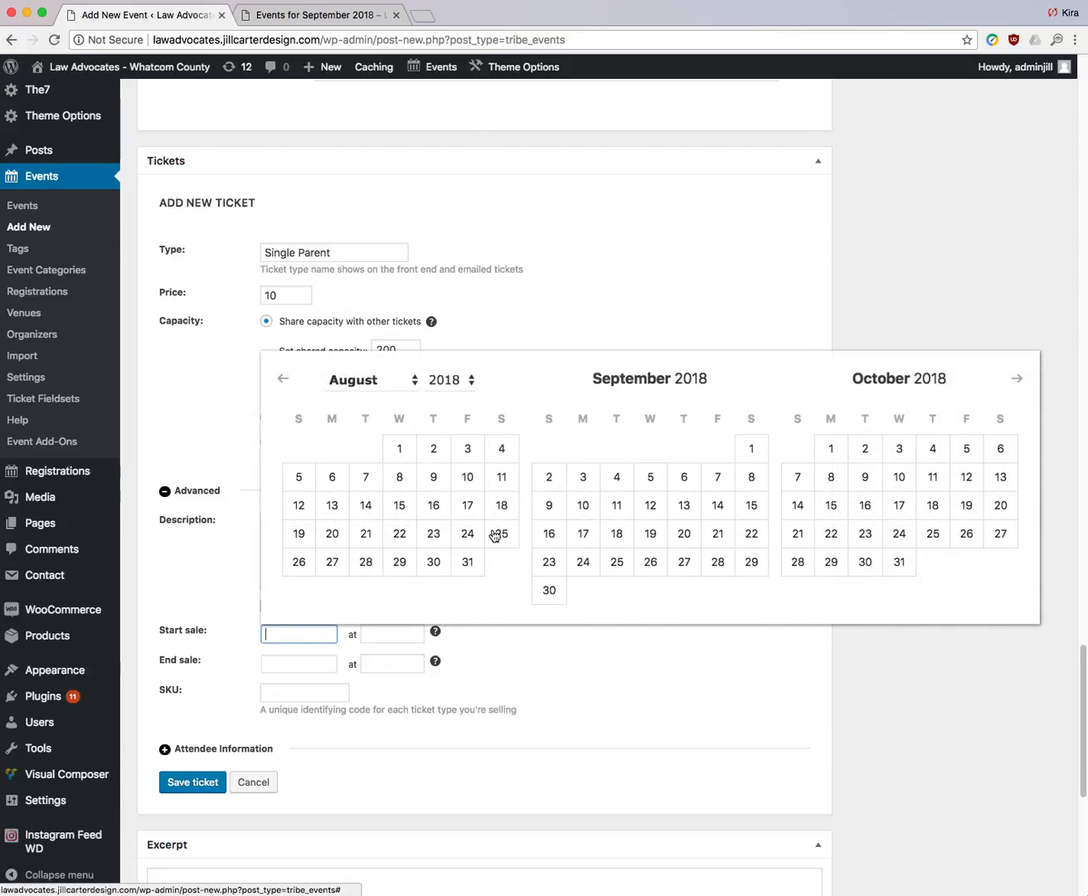
{"action": "left_click", "coordinate": [366, 533]}
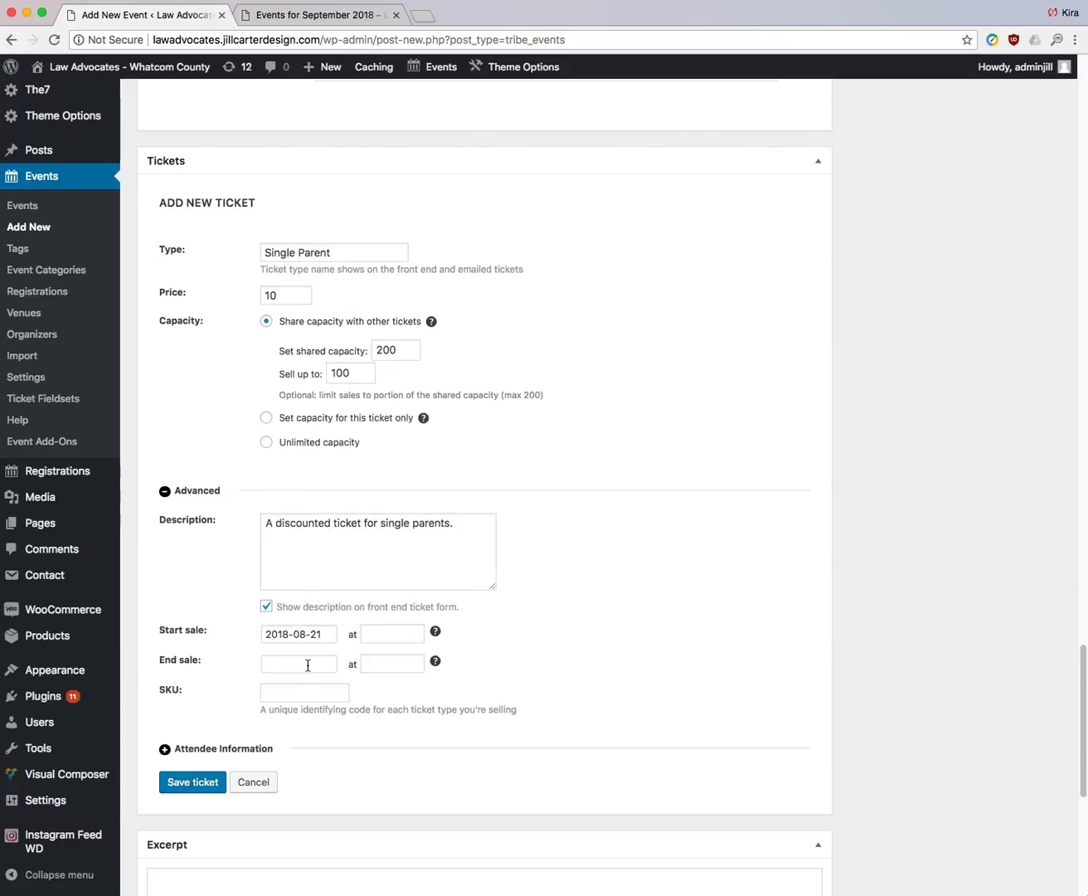
{"action": "left_click", "coordinate": [308, 665]}
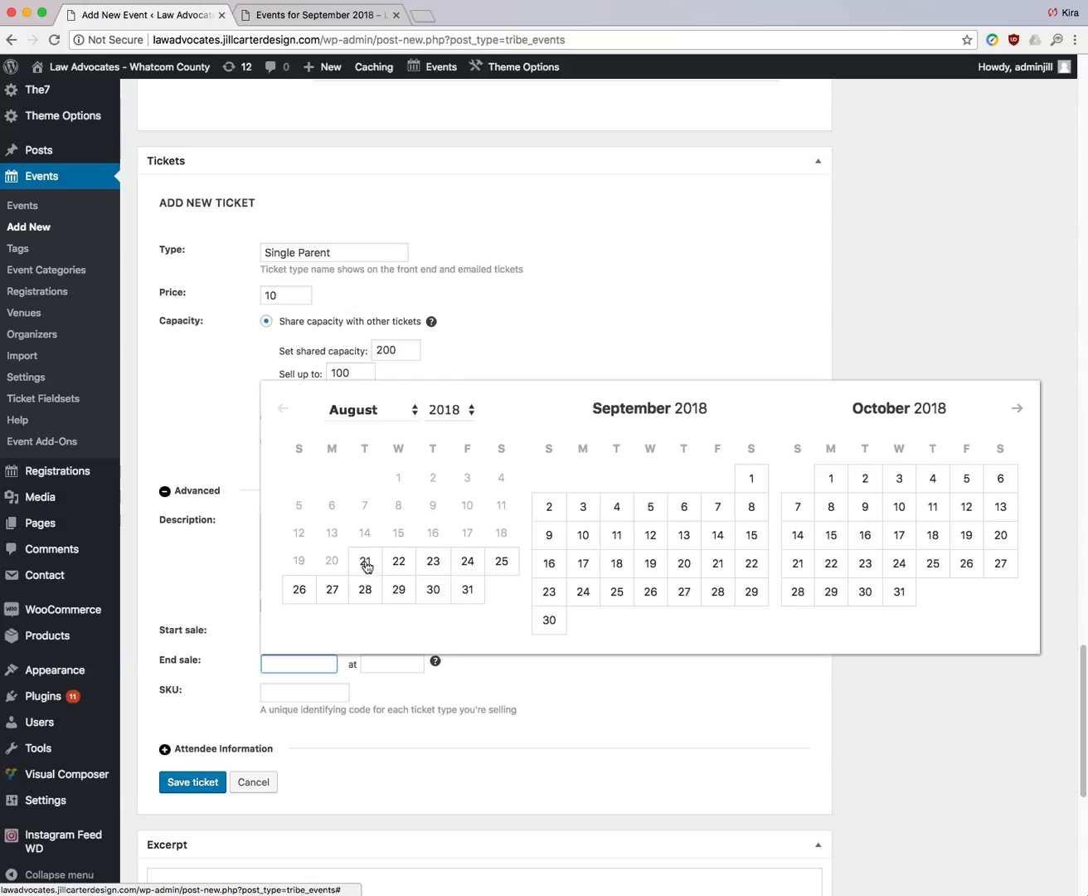
{"action": "left_click", "coordinate": [475, 565]}
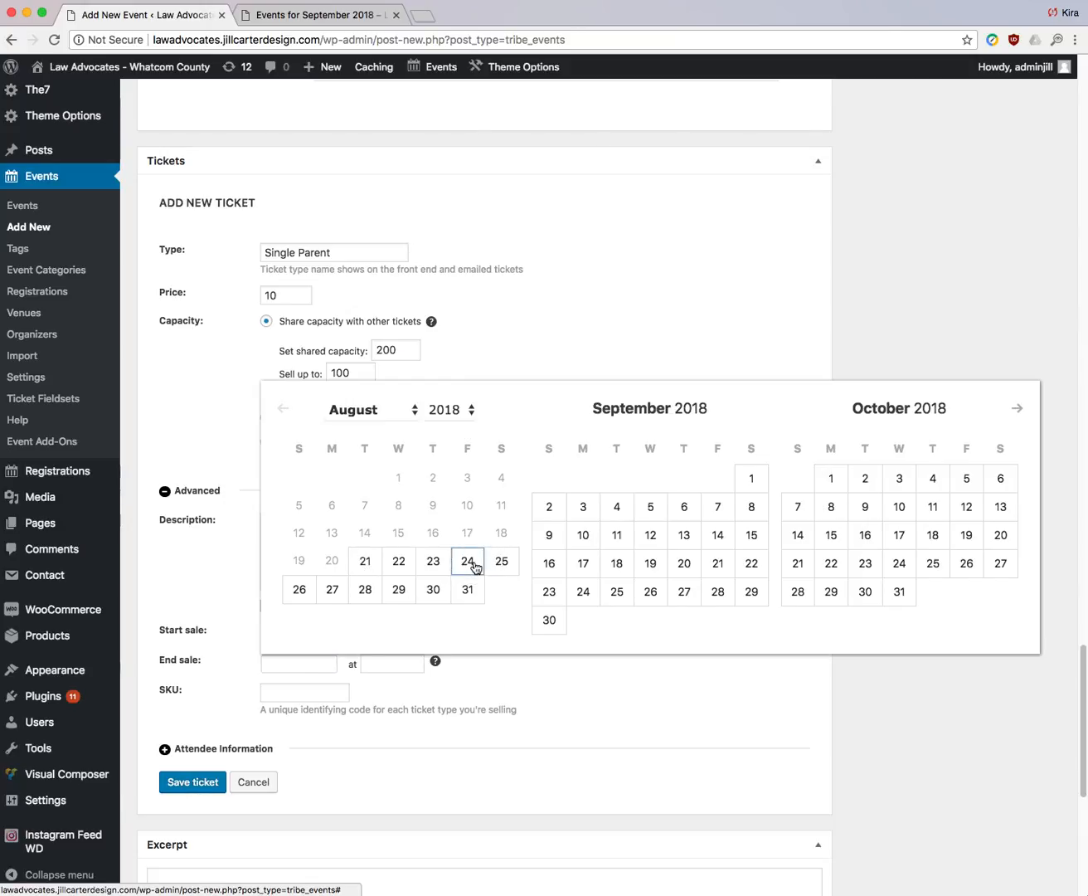
{"action": "scroll", "coordinate": [592, 598], "scroll_direction": "down", "scroll_amount": 2}
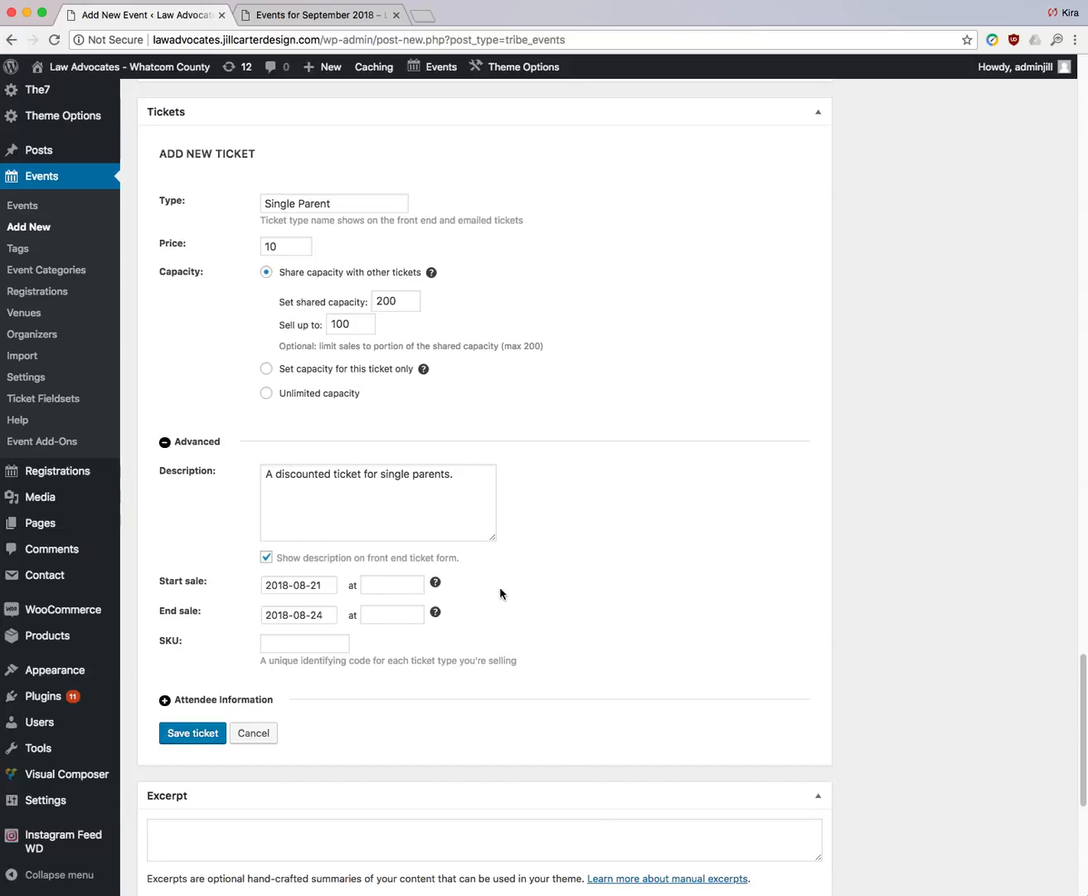
{"action": "scroll", "coordinate": [646, 563], "scroll_direction": "down", "scroll_amount": 3}
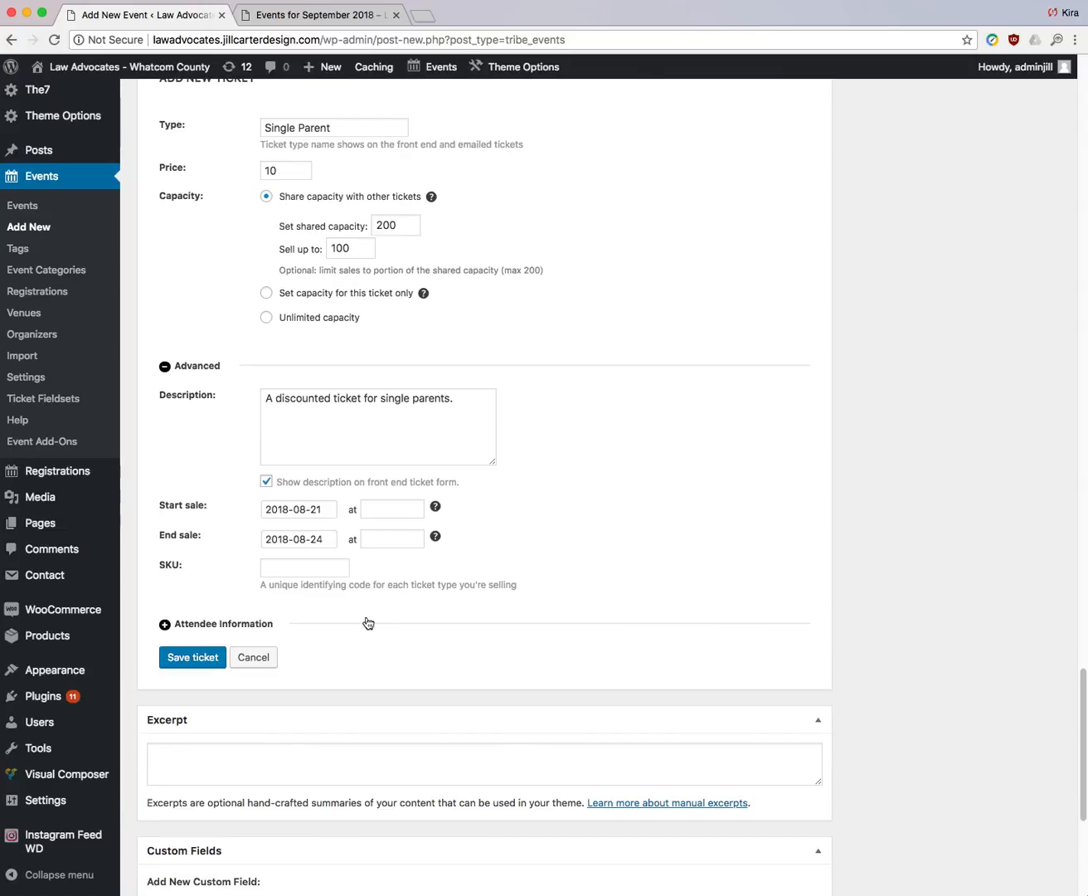
{"action": "left_click", "coordinate": [211, 657]}
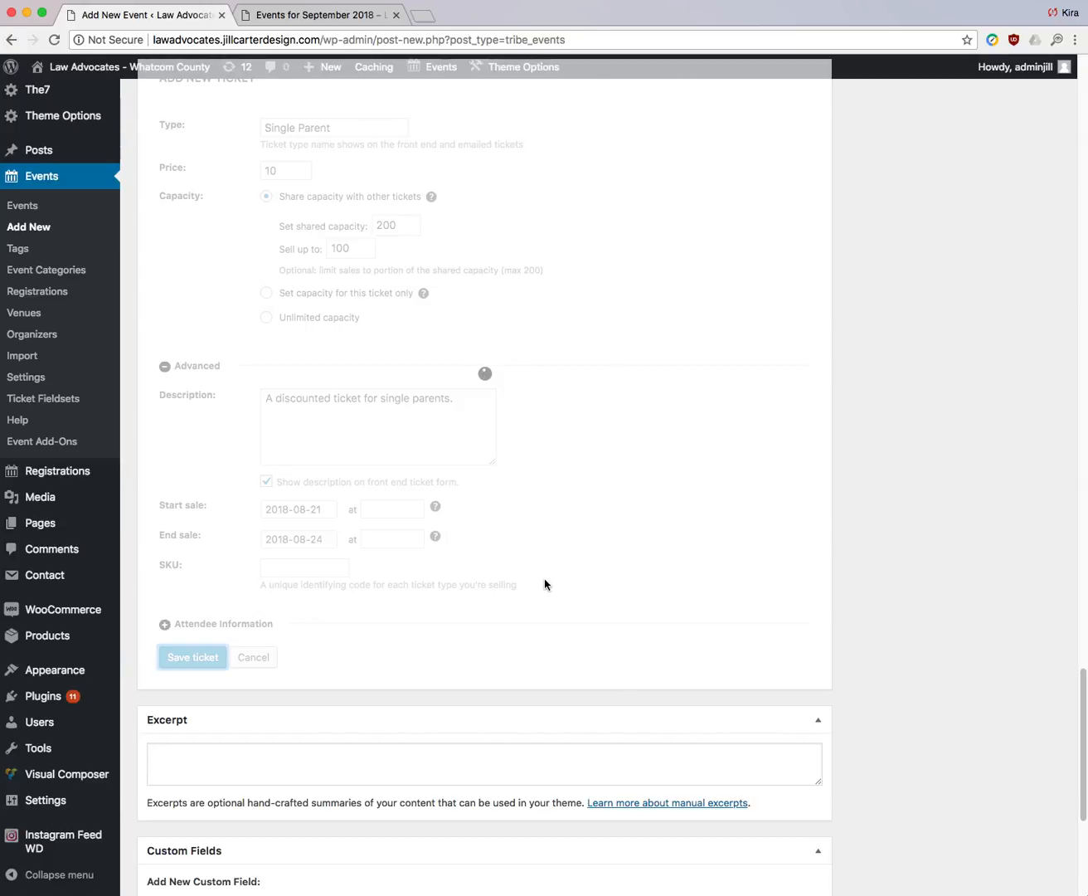
- Start a second ticket with the type Fundraiser Ticket and a price of 50
{"action": "scroll", "coordinate": [436, 474], "scroll_direction": "up", "scroll_amount": 3}
{"action": "left_click", "coordinate": [205, 358]}
{"action": "left_click", "coordinate": [315, 294]}
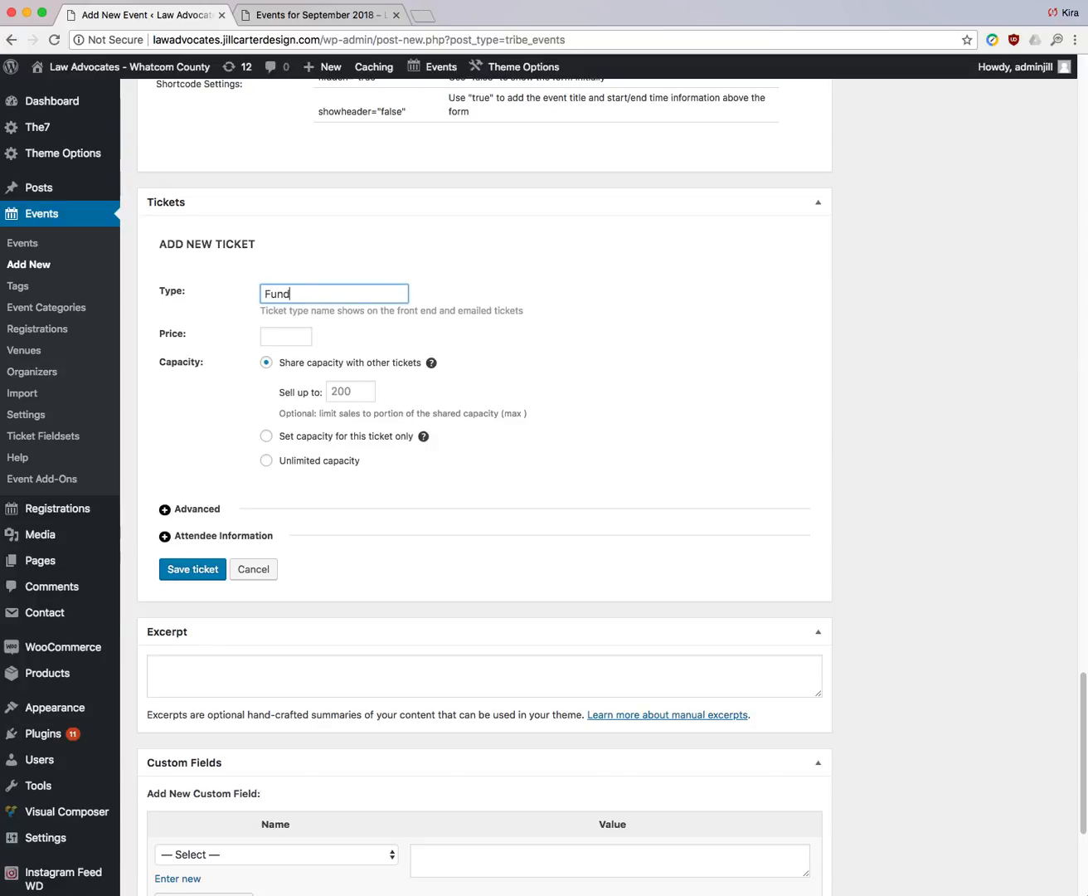
{"action": "type", "text": "Fundraiser Ticket"}
{"action": "left_click", "coordinate": [301, 335]}
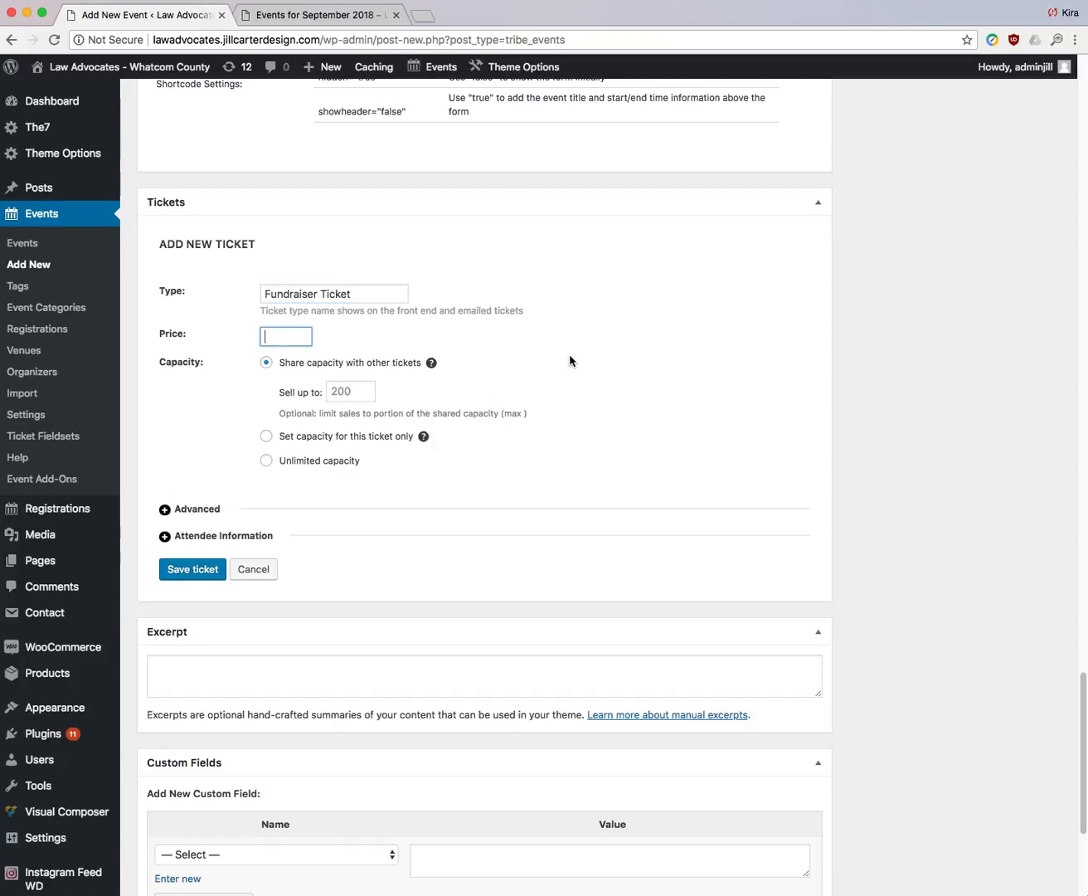
{"action": "type", "text": "50"}
{"action": "left_click", "coordinate": [630, 374]}
- Enter the Fundraiser Ticket's advanced description "Help fundraise with this ticket."
{"action": "scroll", "coordinate": [633, 376], "scroll_direction": "down", "scroll_amount": 1}
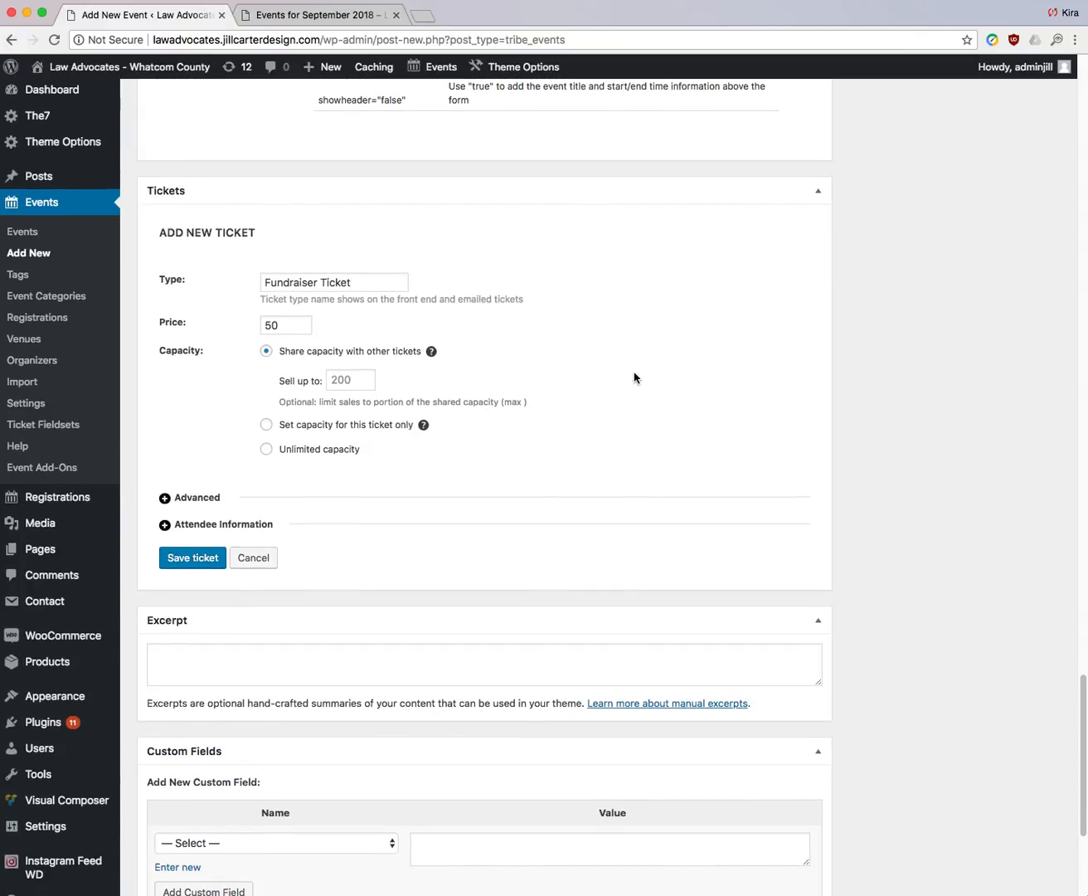
{"action": "left_click", "coordinate": [213, 473]}
{"action": "left_click", "coordinate": [349, 518]}
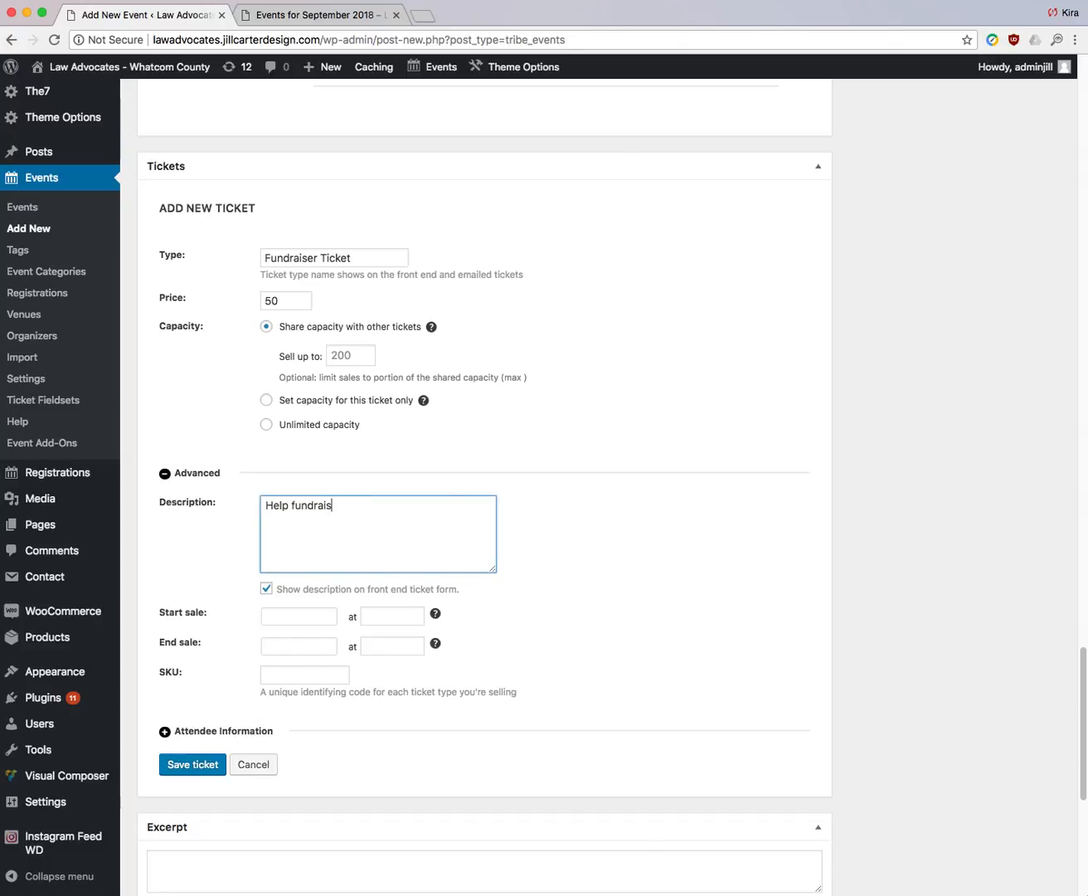
{"action": "type", "text": "Help fundraiser with this ti"}
{"action": "left_click", "coordinate": [343, 508]}
{"action": "key", "text": "BackSpace"}
{"action": "left_click", "coordinate": [662, 554]}
- Set the Fundraiser Ticket's sale period from 2018-08-21 to 2018-08-24 and save the ticket
{"action": "scroll", "coordinate": [664, 554], "scroll_direction": "down", "scroll_amount": 3}
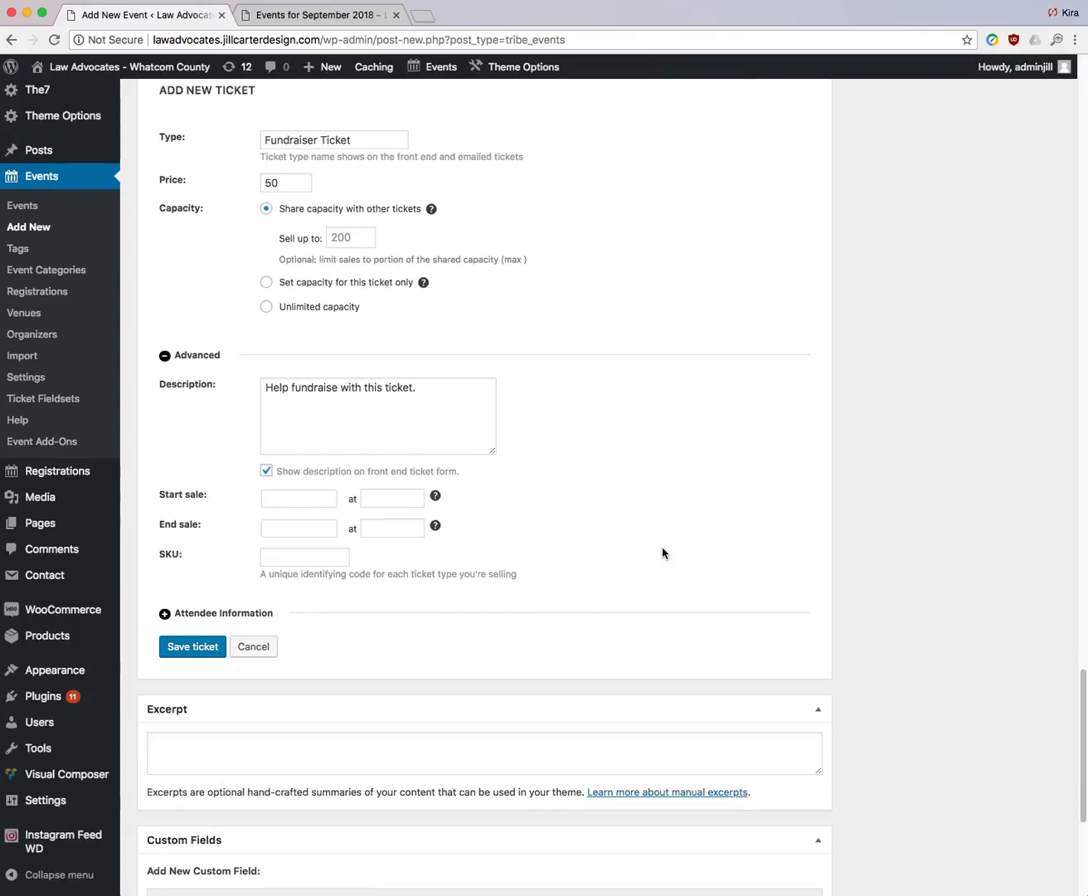
{"action": "left_click", "coordinate": [304, 496]}
{"action": "left_click", "coordinate": [362, 698]}
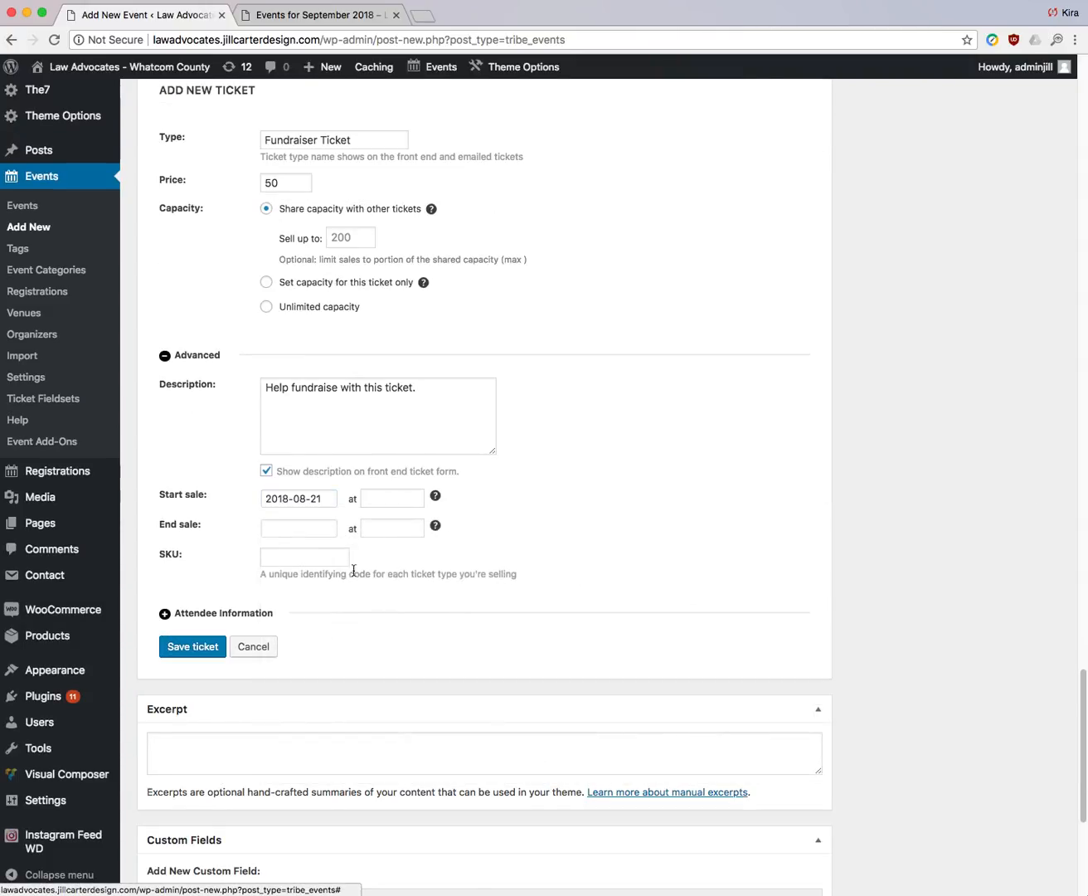
{"action": "left_click", "coordinate": [317, 527]}
{"action": "left_click", "coordinate": [463, 722]}
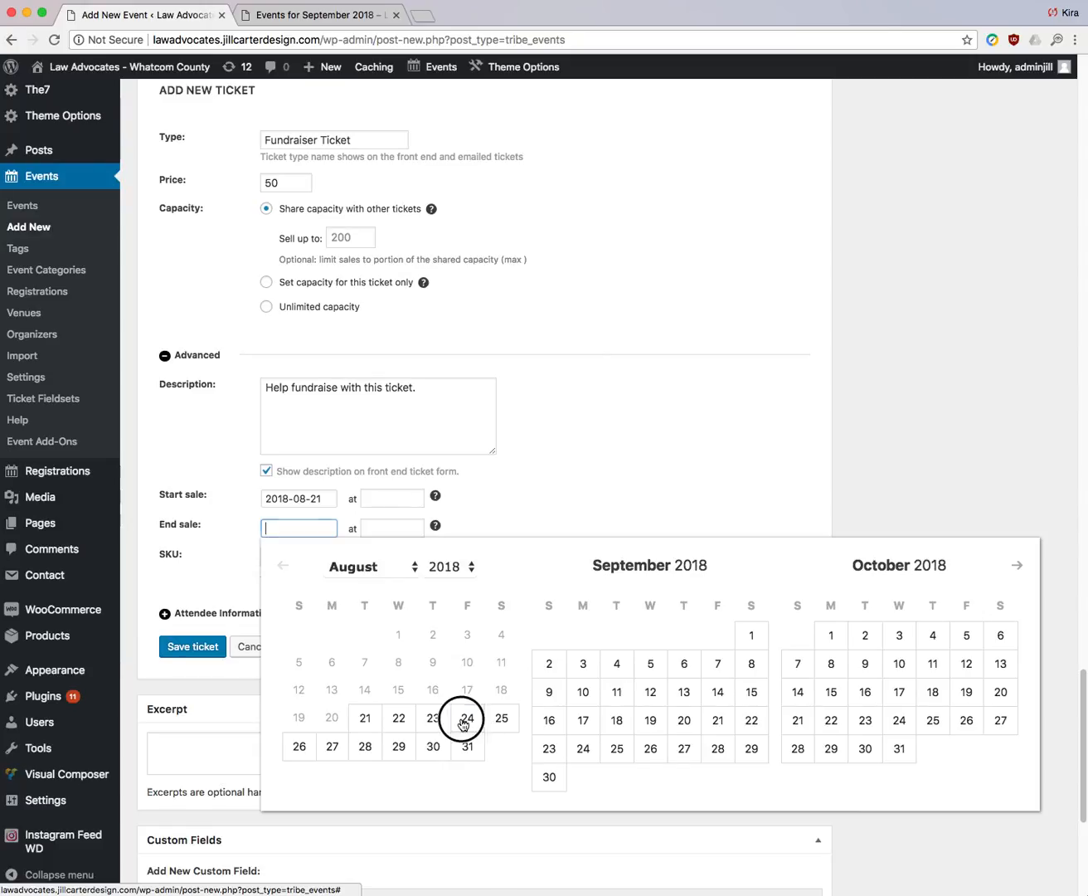
{"action": "scroll", "coordinate": [646, 481], "scroll_direction": "down", "scroll_amount": 1}
{"action": "left_click", "coordinate": [179, 634]}
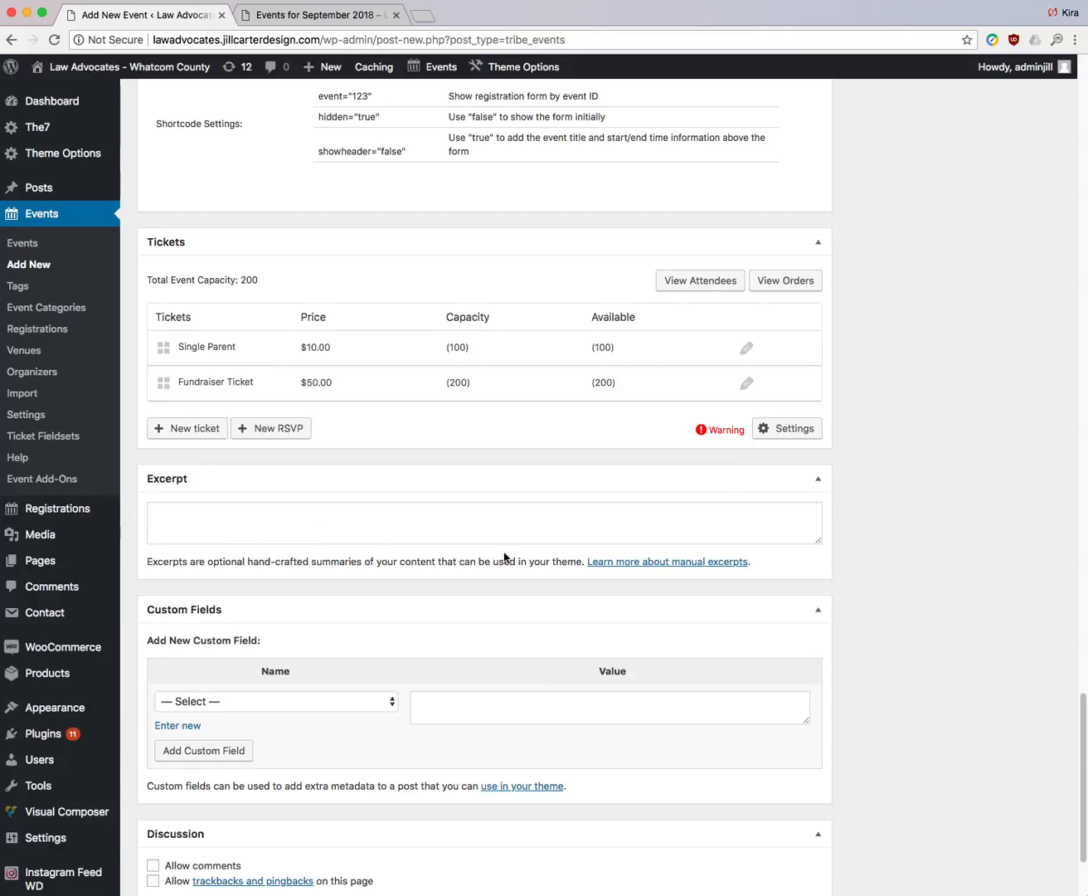
- Set the media library image volunteer-human-race-2013.jpg as the event's featured image
{"action": "scroll", "coordinate": [505, 559], "scroll_direction": "up", "scroll_amount": 20}
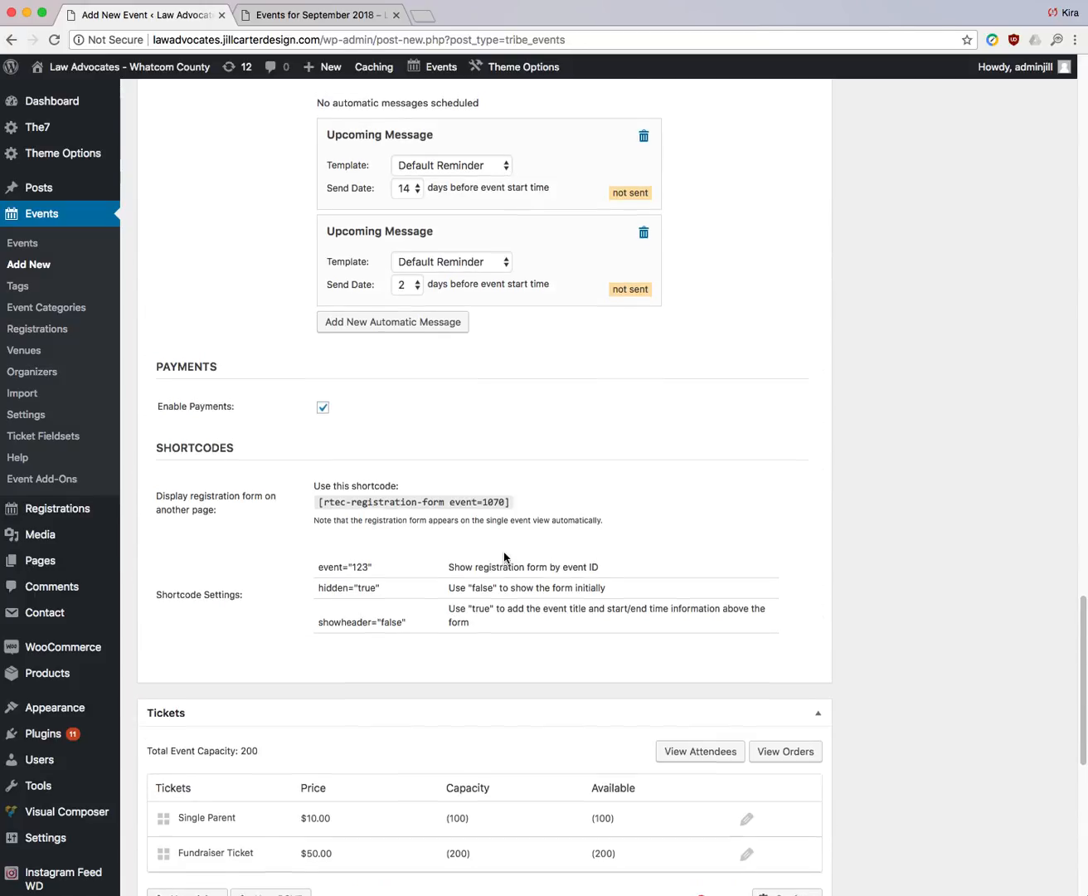
{"action": "scroll", "coordinate": [504, 558], "scroll_direction": "up", "scroll_amount": 15}
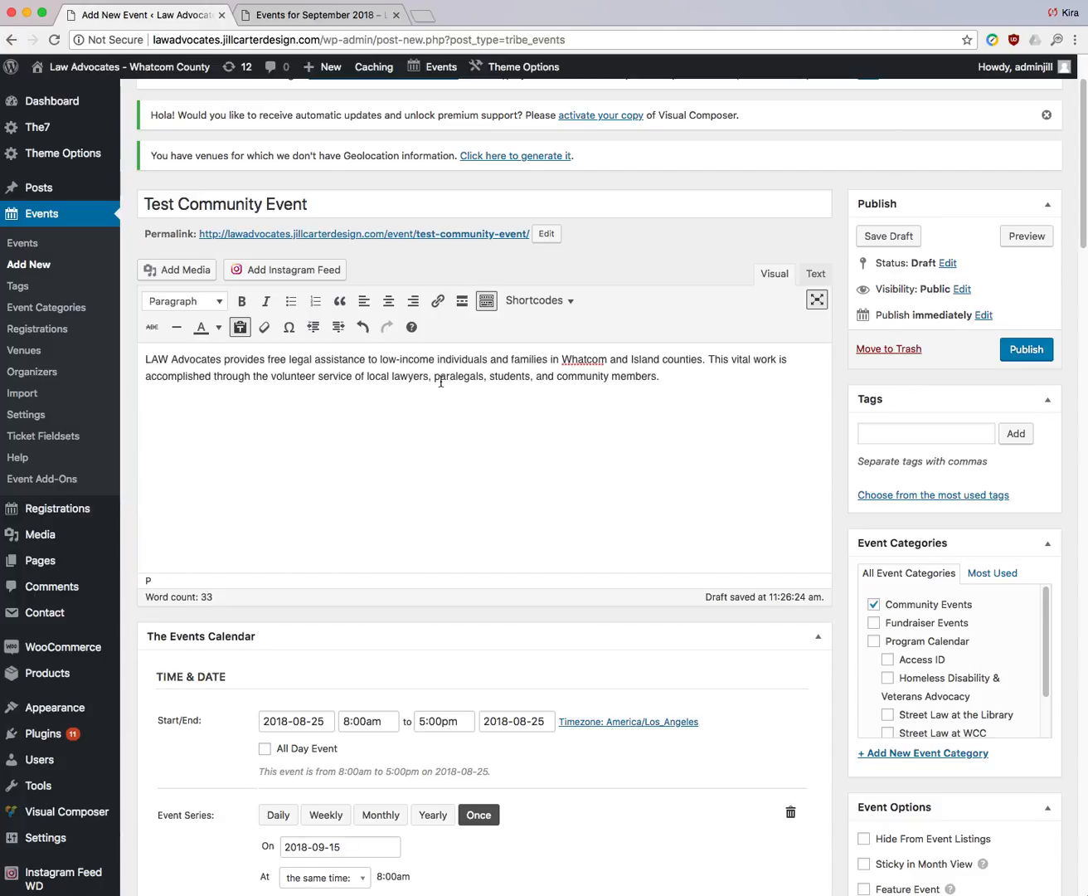
{"action": "scroll", "coordinate": [905, 605], "scroll_direction": "down", "scroll_amount": 2}
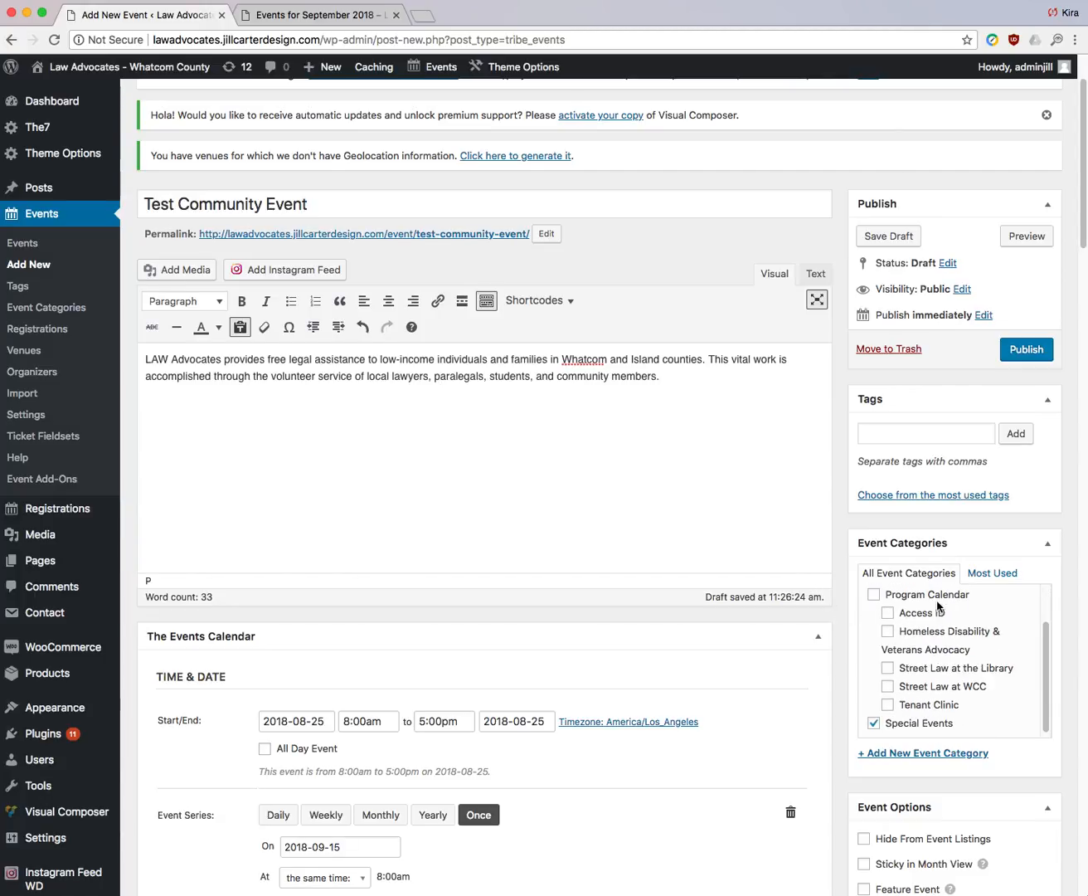
{"action": "scroll", "coordinate": [775, 725], "scroll_direction": "down", "scroll_amount": 8}
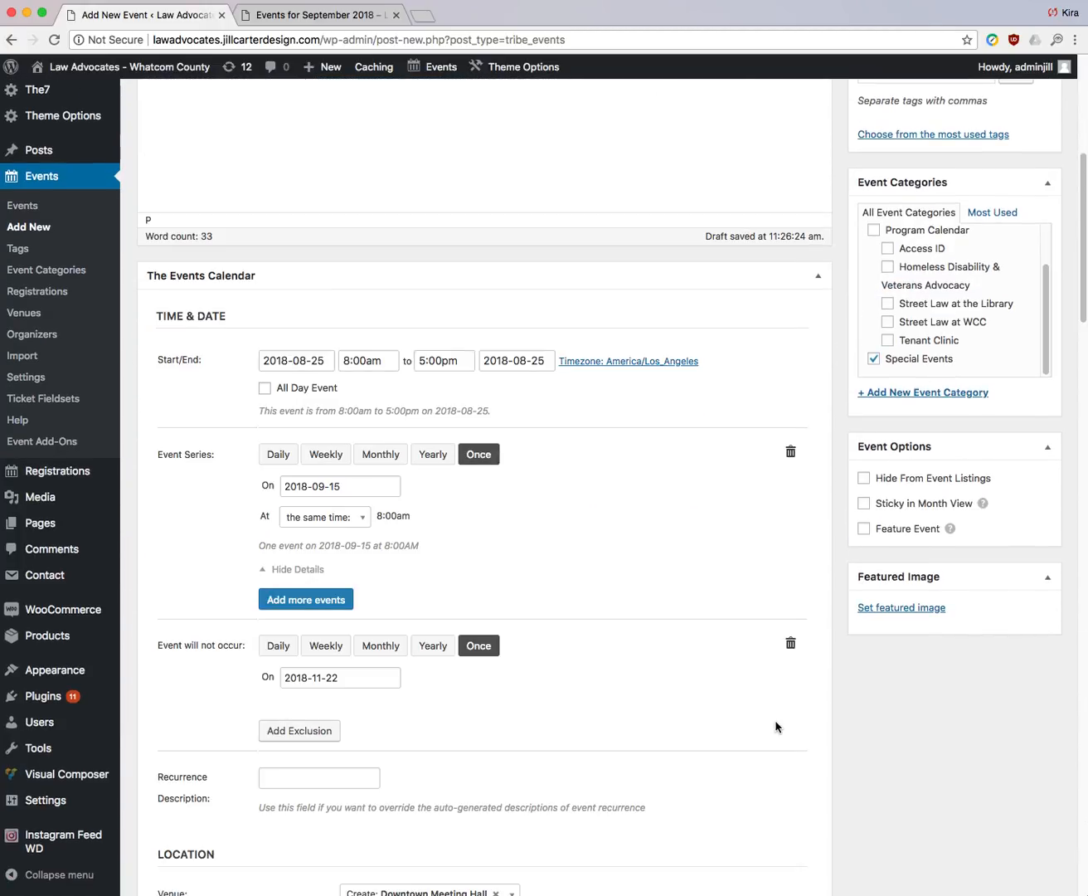
{"action": "left_click", "coordinate": [924, 612]}
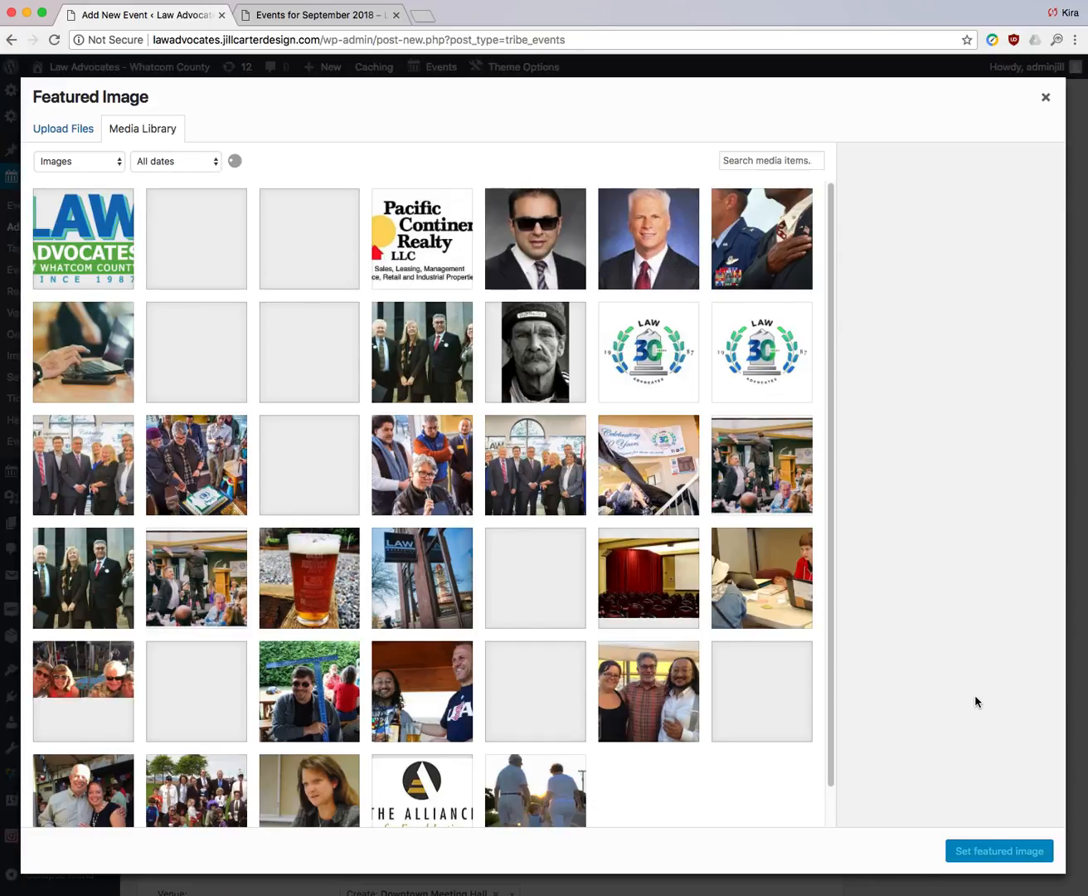
{"action": "scroll", "coordinate": [627, 614], "scroll_direction": "down", "scroll_amount": 1}
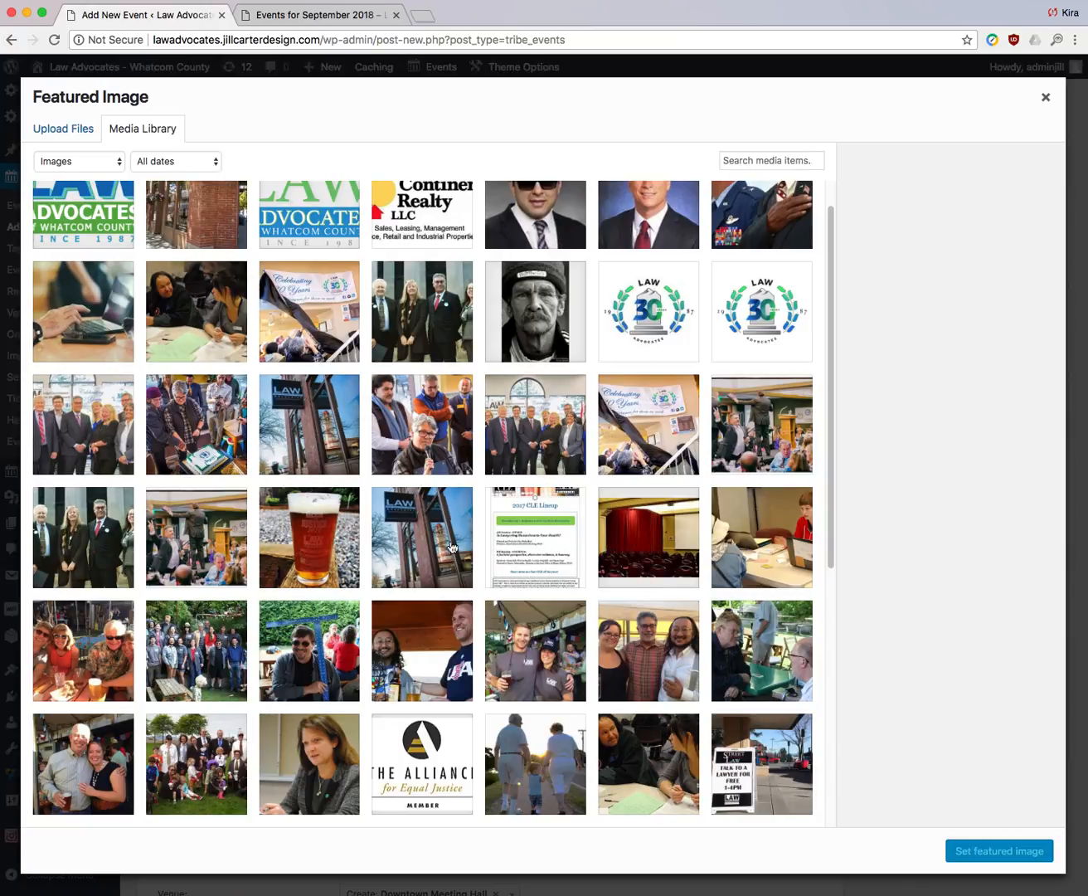
{"action": "left_click", "coordinate": [199, 760]}
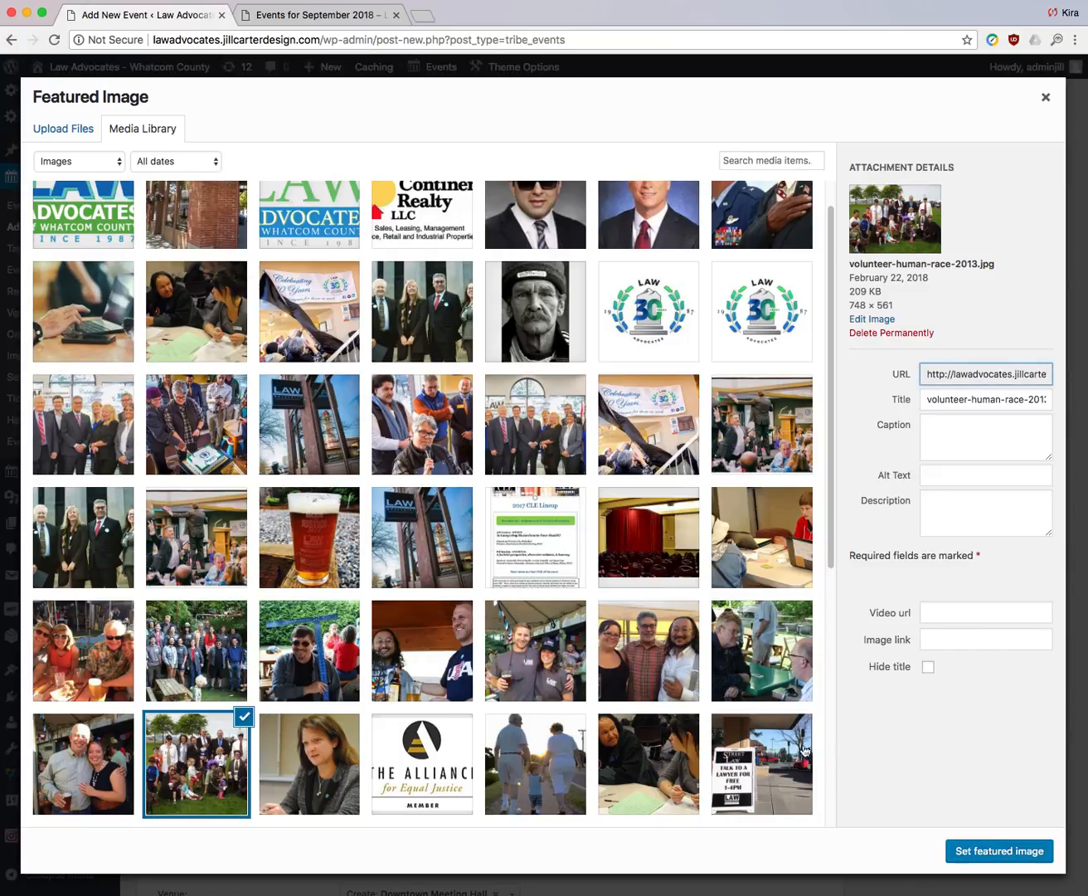
{"action": "left_click", "coordinate": [1005, 848]}
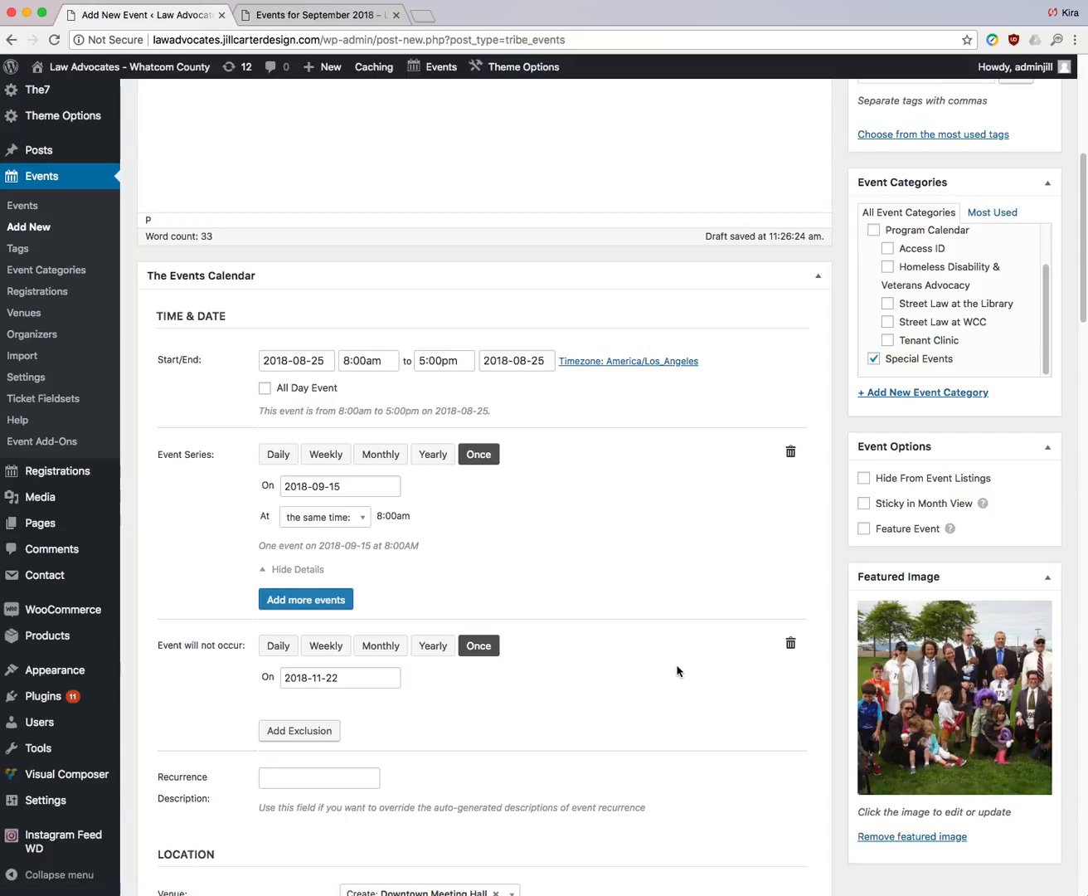
- Preview the event and examine its heading, featured image, description and ticket list
{"action": "scroll", "coordinate": [687, 670], "scroll_direction": "up", "scroll_amount": 5}
{"action": "scroll", "coordinate": [686, 671], "scroll_direction": "up", "scroll_amount": 1}
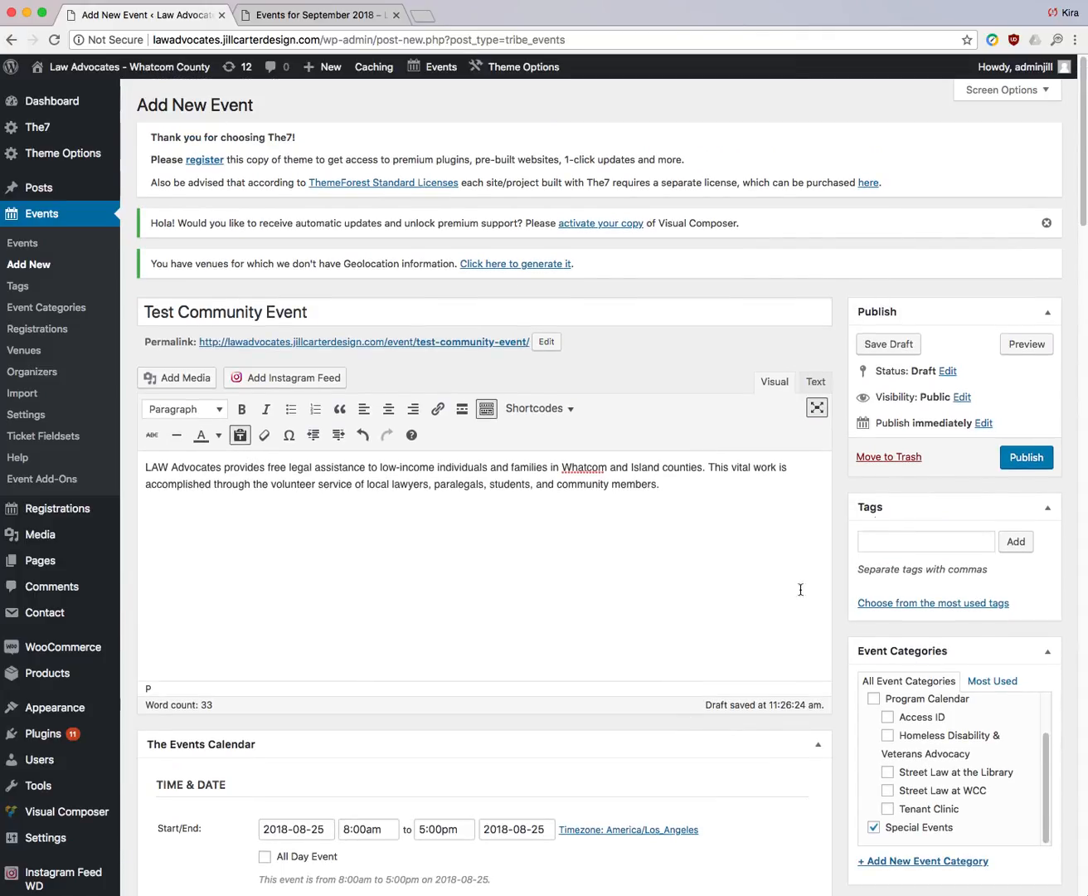
{"action": "left_click", "coordinate": [1026, 349]}
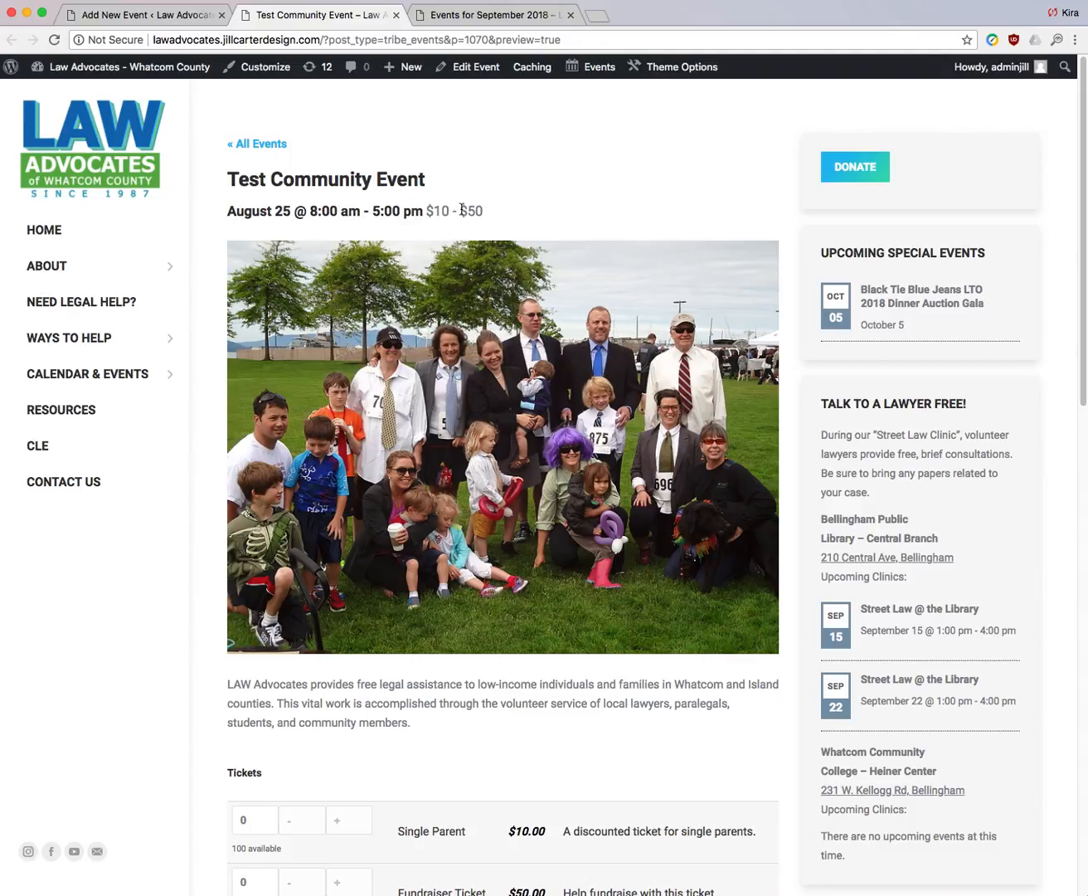
{"action": "scroll", "coordinate": [585, 372], "scroll_direction": "down", "scroll_amount": 5}
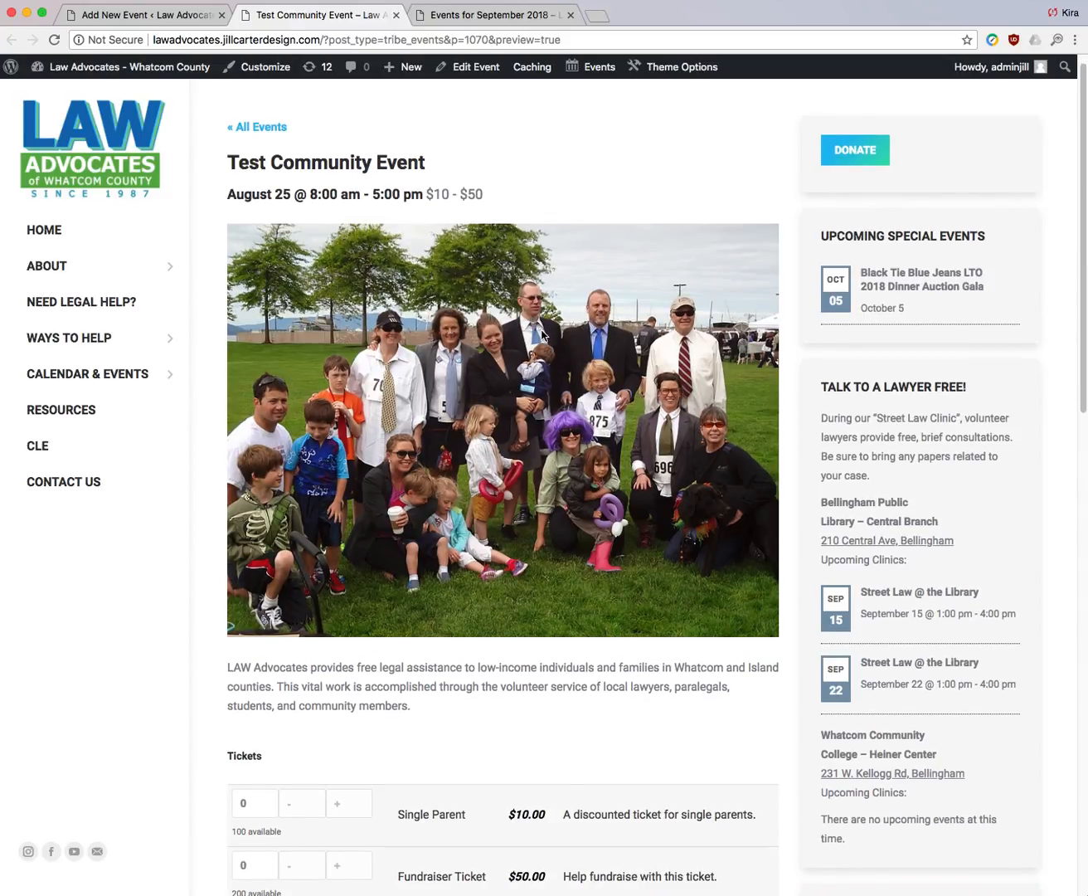
{"action": "scroll", "coordinate": [621, 399], "scroll_direction": "down", "scroll_amount": 5}
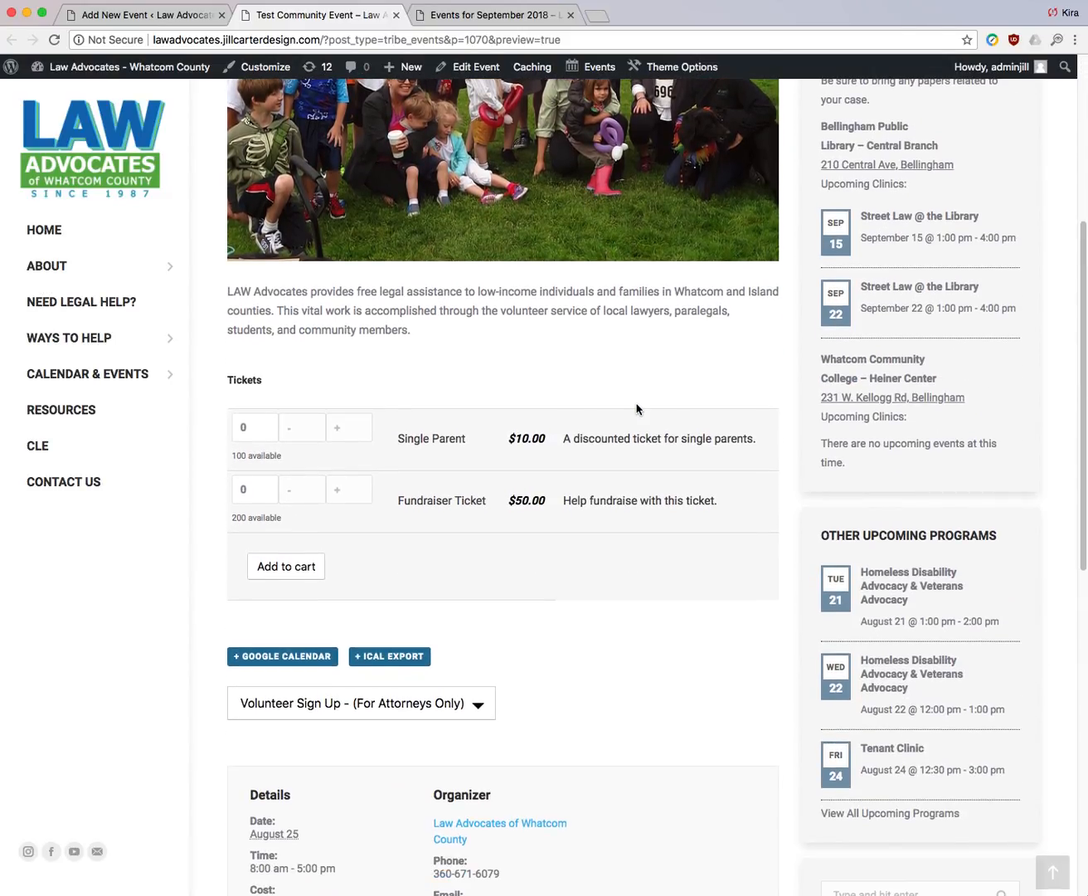
{"action": "scroll", "coordinate": [637, 408], "scroll_direction": "down", "scroll_amount": 2}
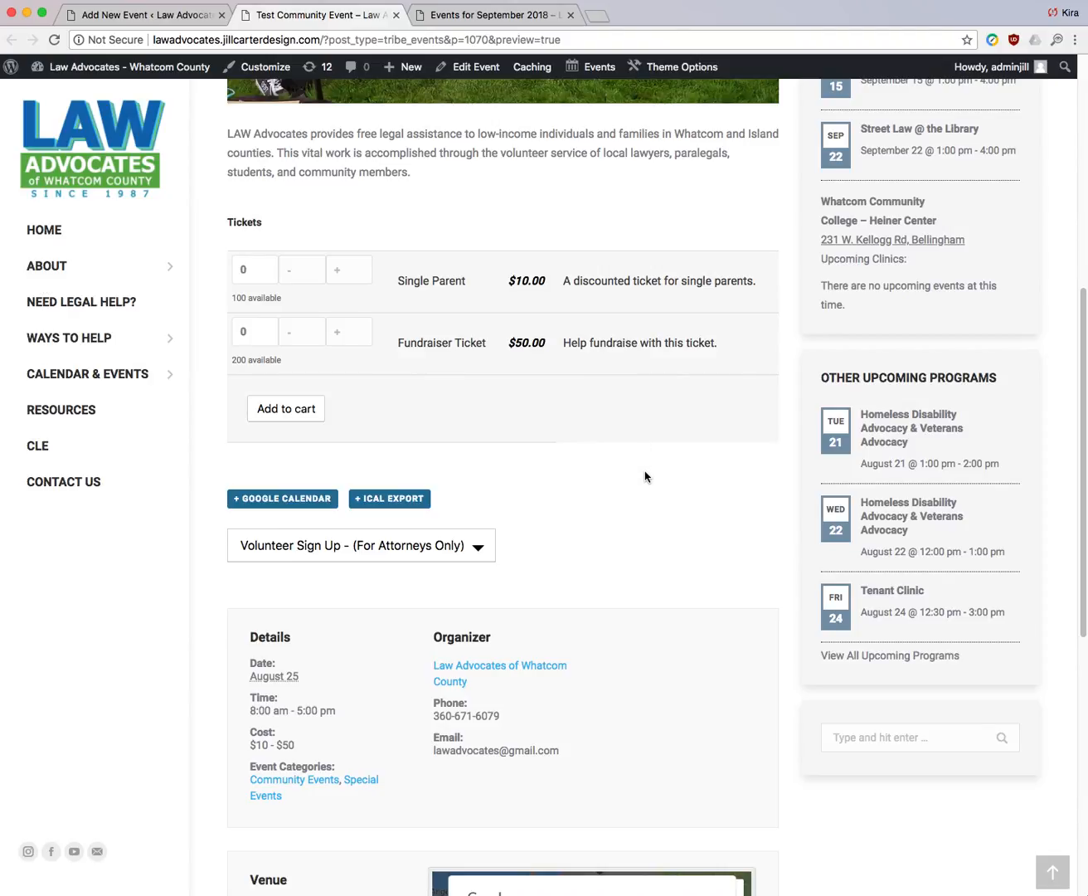
- Try out the ticket form in the preview with 2 Single Parent tickets and 2 Fundraiser Tickets
{"action": "left_click", "coordinate": [352, 274]}
{"action": "left_click", "coordinate": [354, 275]}
{"action": "left_click", "coordinate": [354, 334]}
{"action": "left_click", "coordinate": [352, 335]}
- Expand the Volunteer Sign Up form for attorneys to examine its fields, and collapse it again
{"action": "scroll", "coordinate": [661, 537], "scroll_direction": "down", "scroll_amount": 1}
{"action": "scroll", "coordinate": [659, 531], "scroll_direction": "down", "scroll_amount": 3}
{"action": "left_click", "coordinate": [480, 403]}
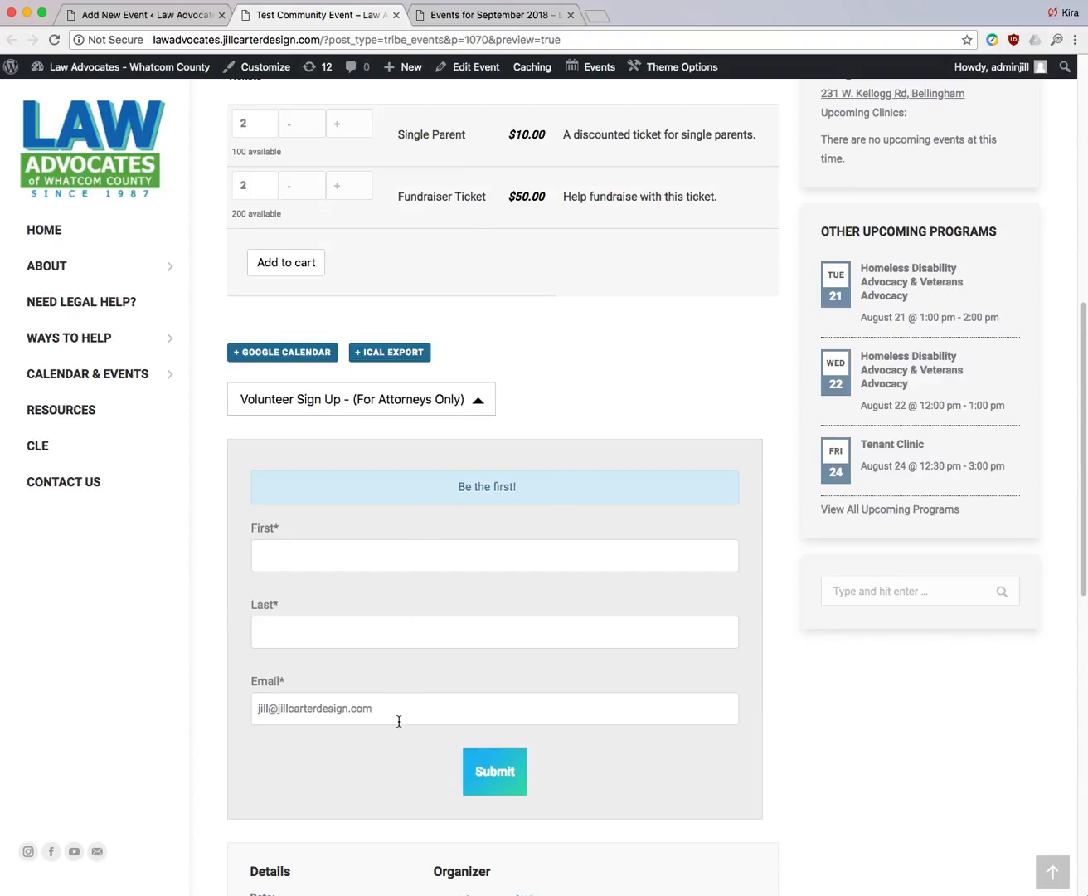
{"action": "left_click", "coordinate": [480, 403]}
- Review the event's details, organizer, venue map and related events in the rest of the preview
{"action": "scroll", "coordinate": [663, 440], "scroll_direction": "down", "scroll_amount": 1}
{"action": "scroll", "coordinate": [663, 440], "scroll_direction": "down", "scroll_amount": 4}
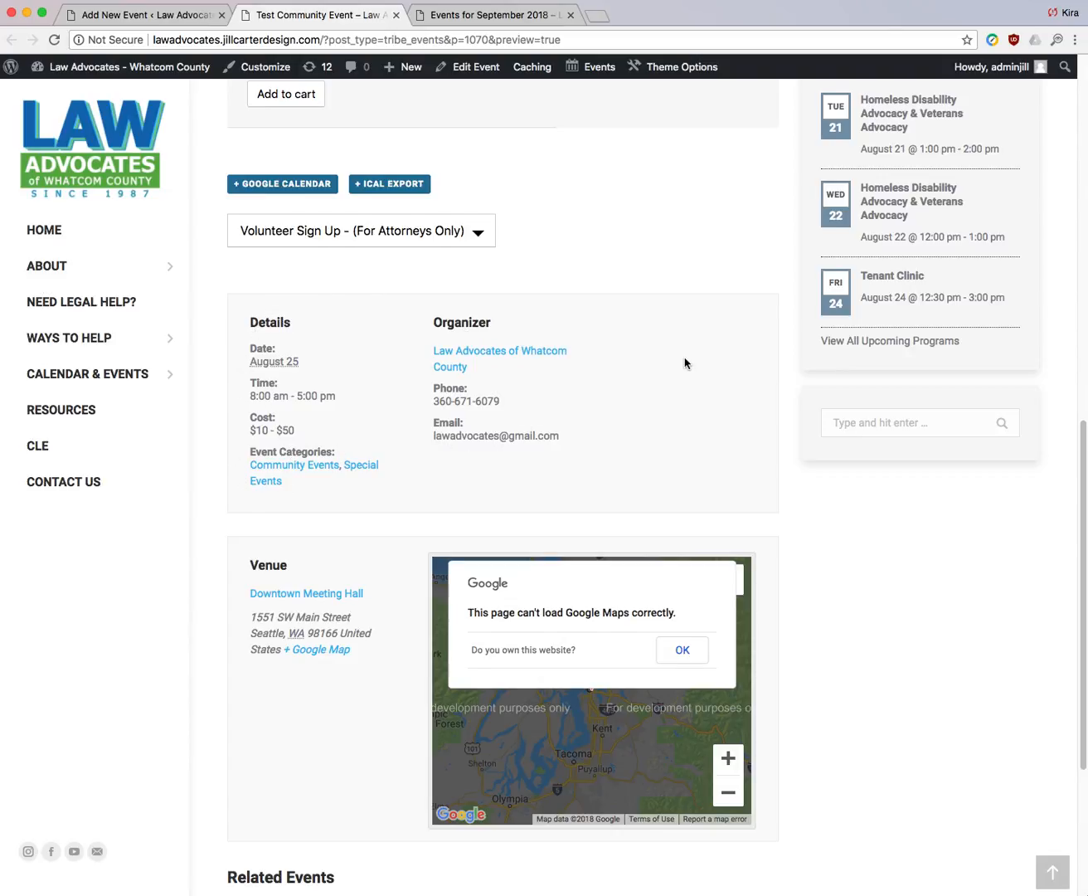
{"action": "scroll", "coordinate": [684, 363], "scroll_direction": "down", "scroll_amount": 3}
{"action": "scroll", "coordinate": [682, 363], "scroll_direction": "down", "scroll_amount": 1}
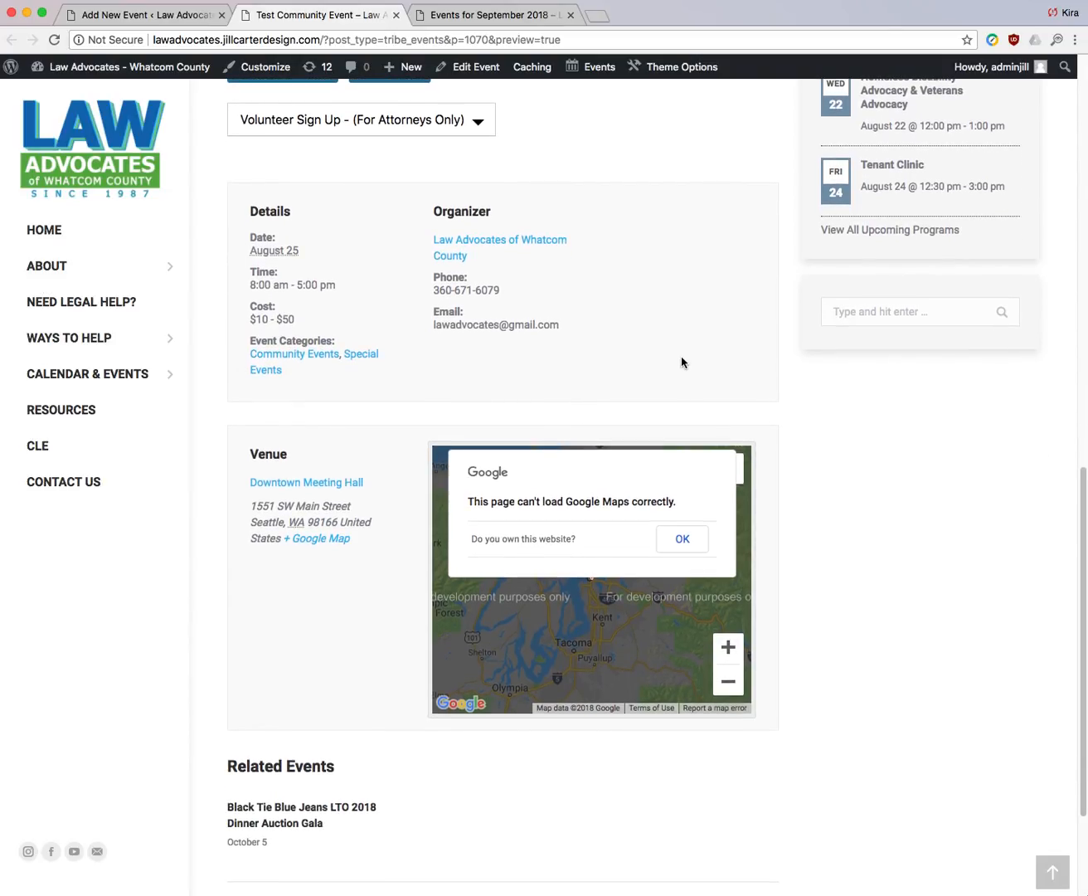
{"action": "scroll", "coordinate": [682, 363], "scroll_direction": "down", "scroll_amount": 5}
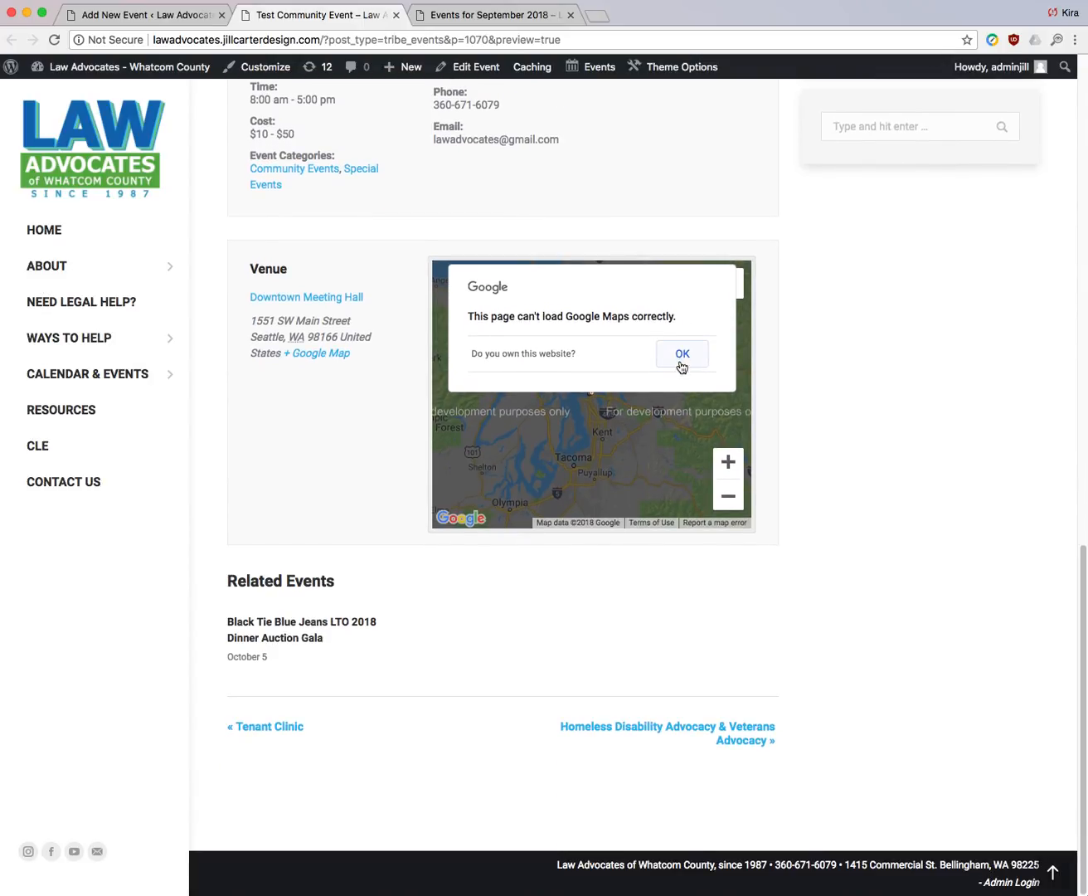
- Return to the event editor and publish Test Community Event
{"action": "scroll", "coordinate": [682, 365], "scroll_direction": "up", "scroll_amount": 20}
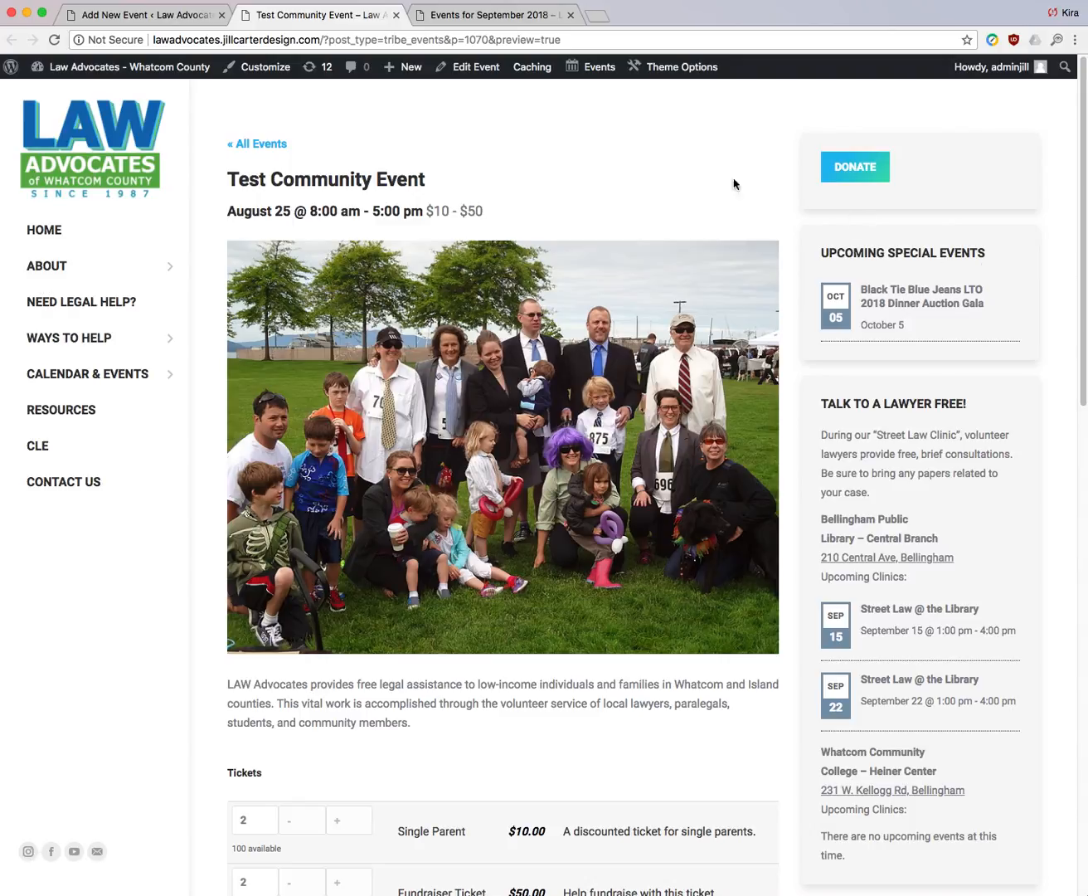
{"action": "left_click", "coordinate": [170, 15]}
{"action": "left_click", "coordinate": [1031, 462]}
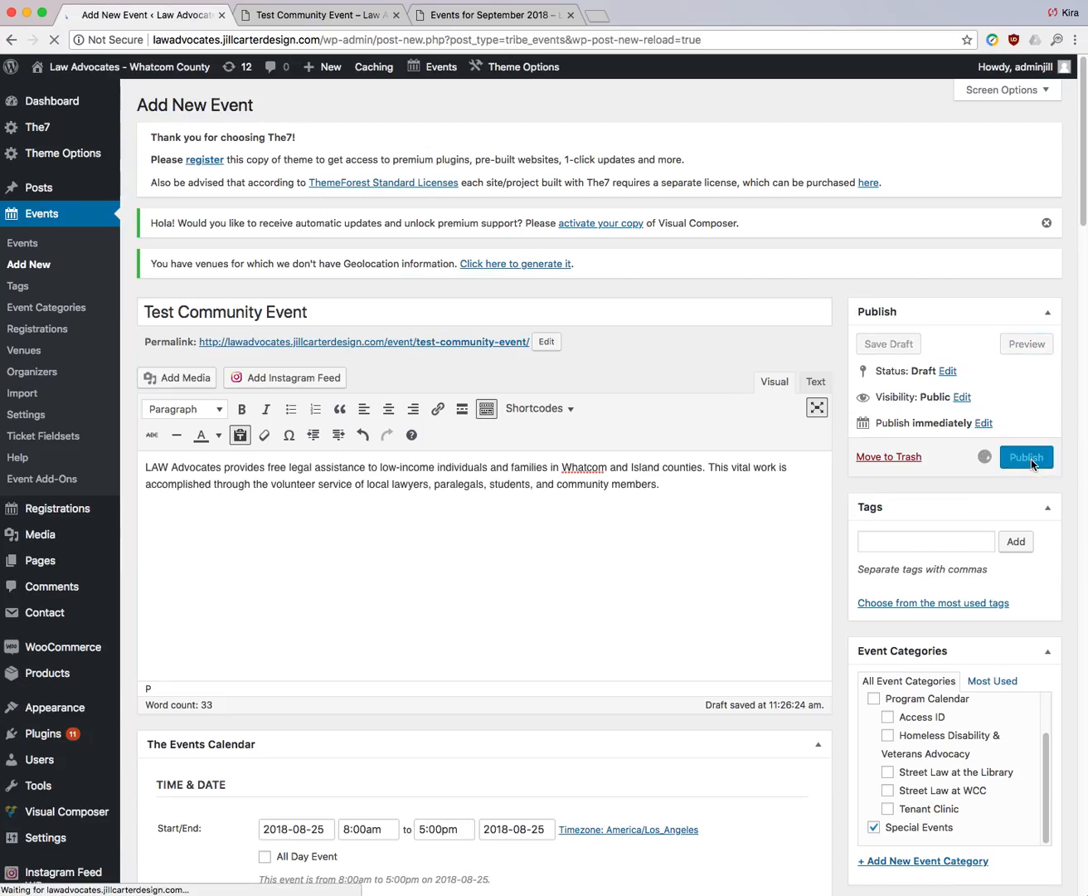
- Open the website's home page, reload the September 2018 calendar, and check the home page's Upcoming Special Events list
{"action": "left_click", "coordinate": [323, 18]}
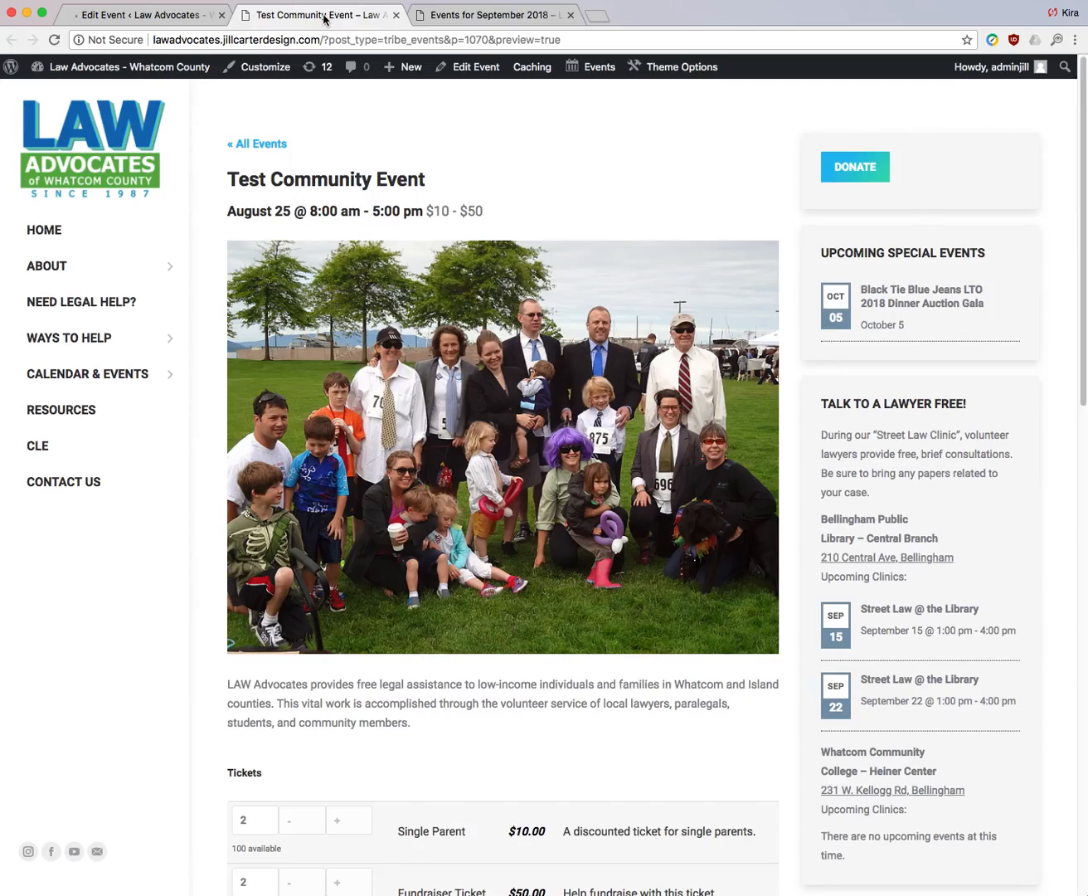
{"action": "left_click", "coordinate": [55, 234]}
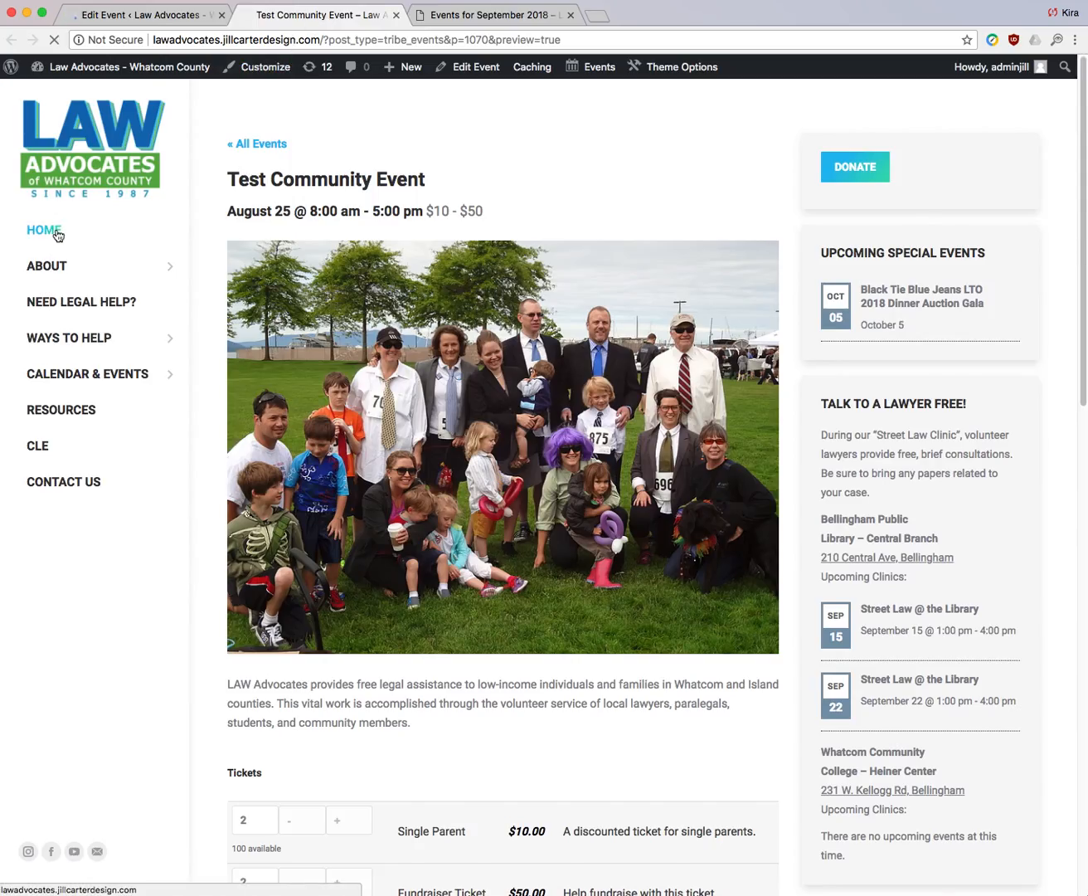
{"action": "left_click", "coordinate": [511, 16]}
{"action": "left_click", "coordinate": [53, 40]}
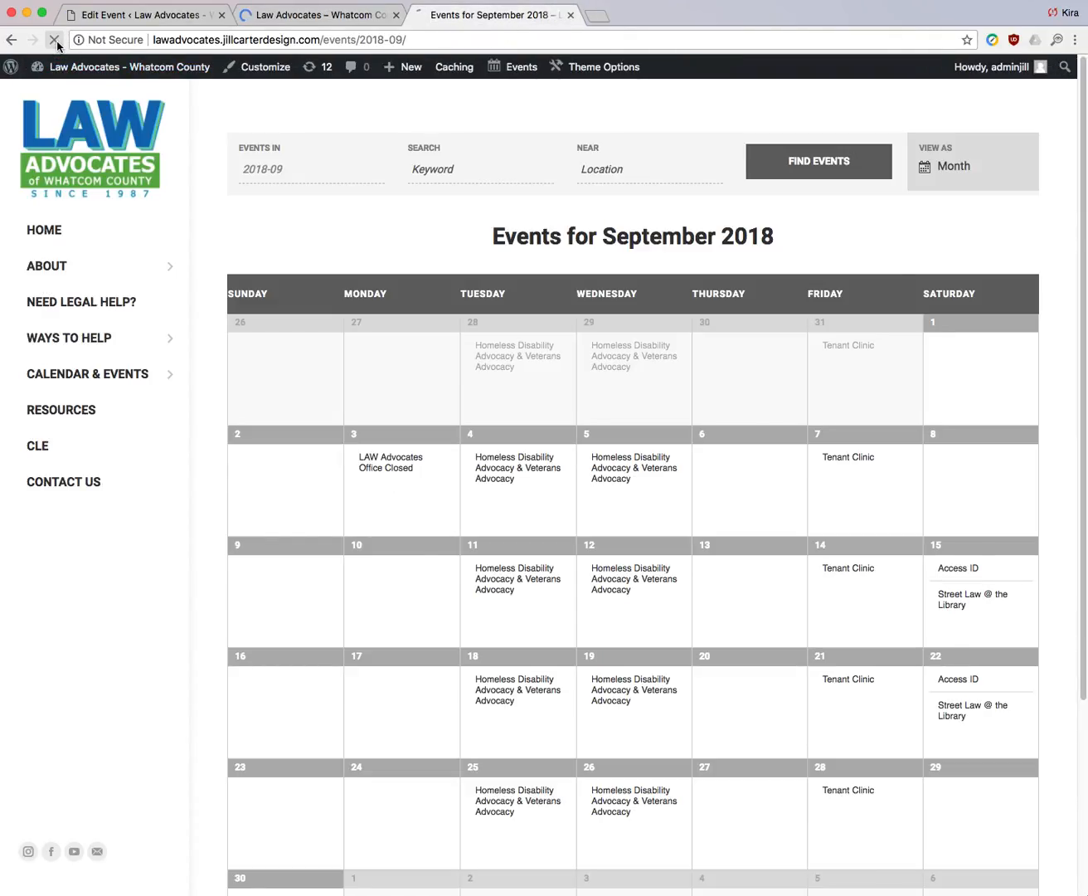
{"action": "left_click", "coordinate": [325, 16]}
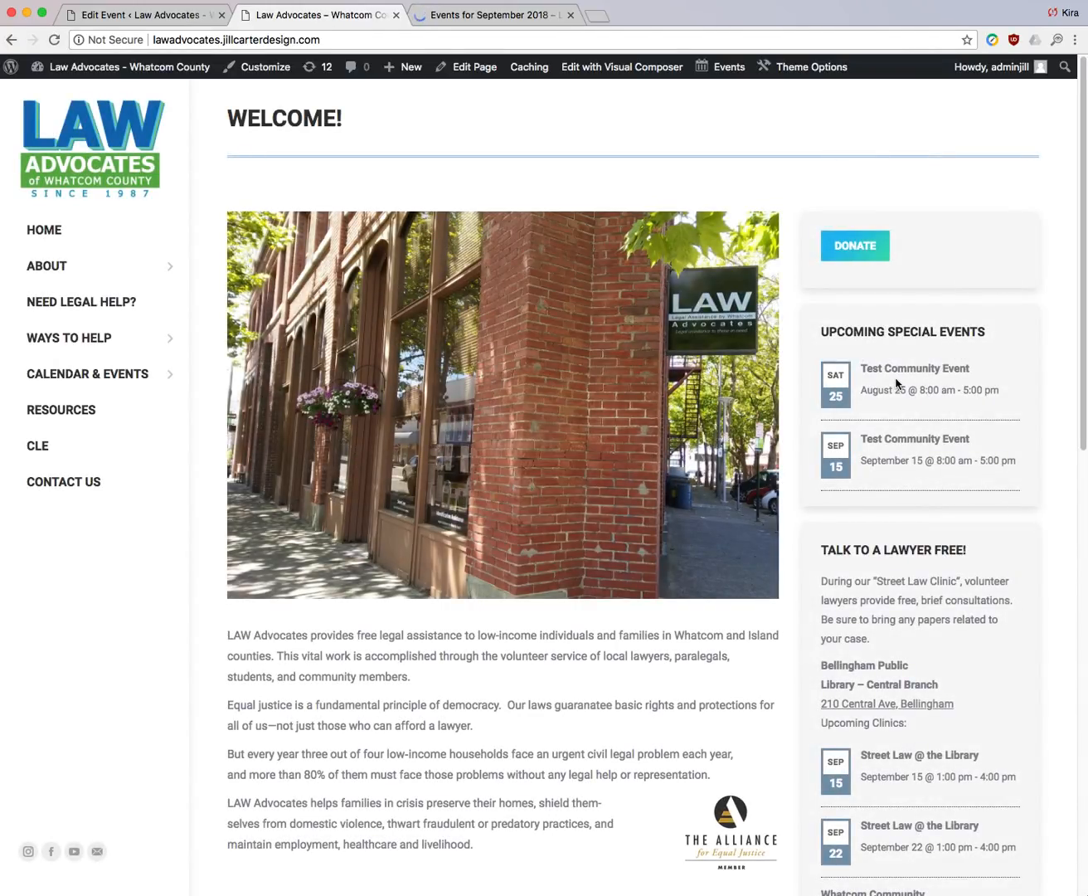
{"action": "scroll", "coordinate": [897, 383], "scroll_direction": "down", "scroll_amount": 1}
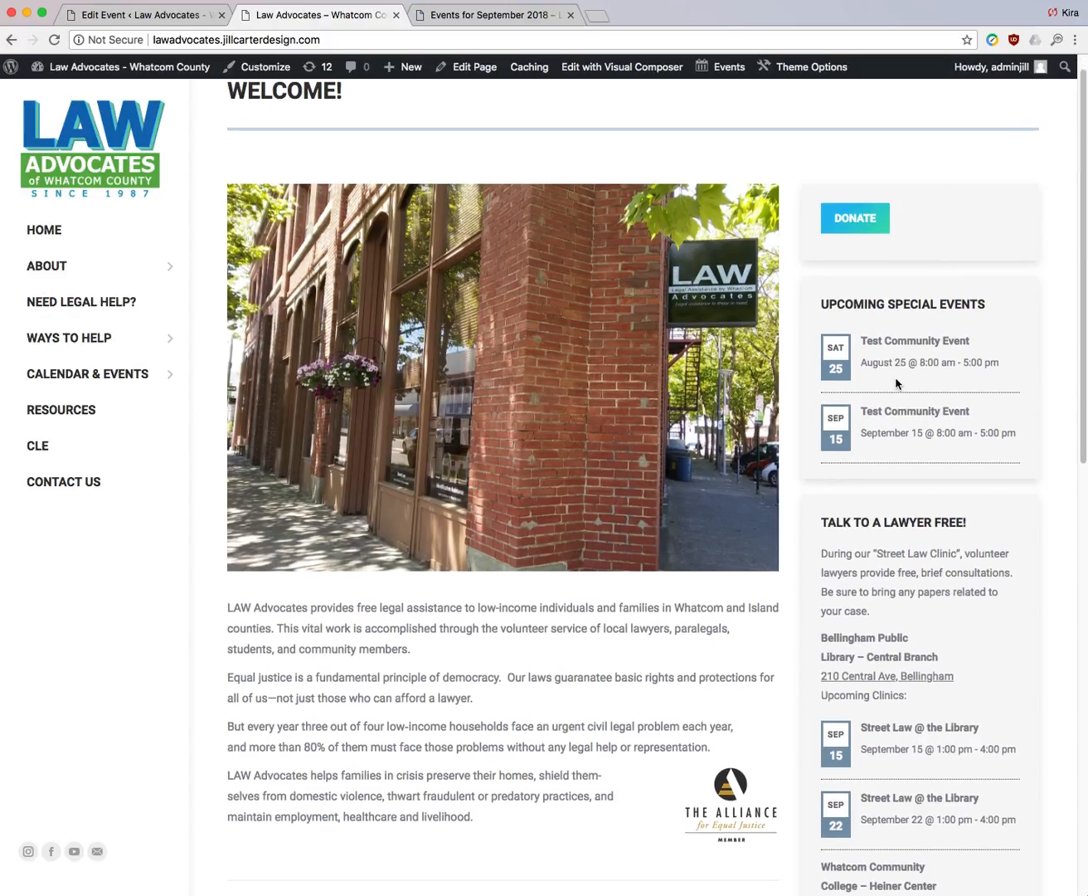
- Open the Fundraisers and Community Events page to check its Community Events list
{"action": "mouse_move", "coordinate": [150, 377]}
{"action": "mouse_move", "coordinate": [187, 406]}
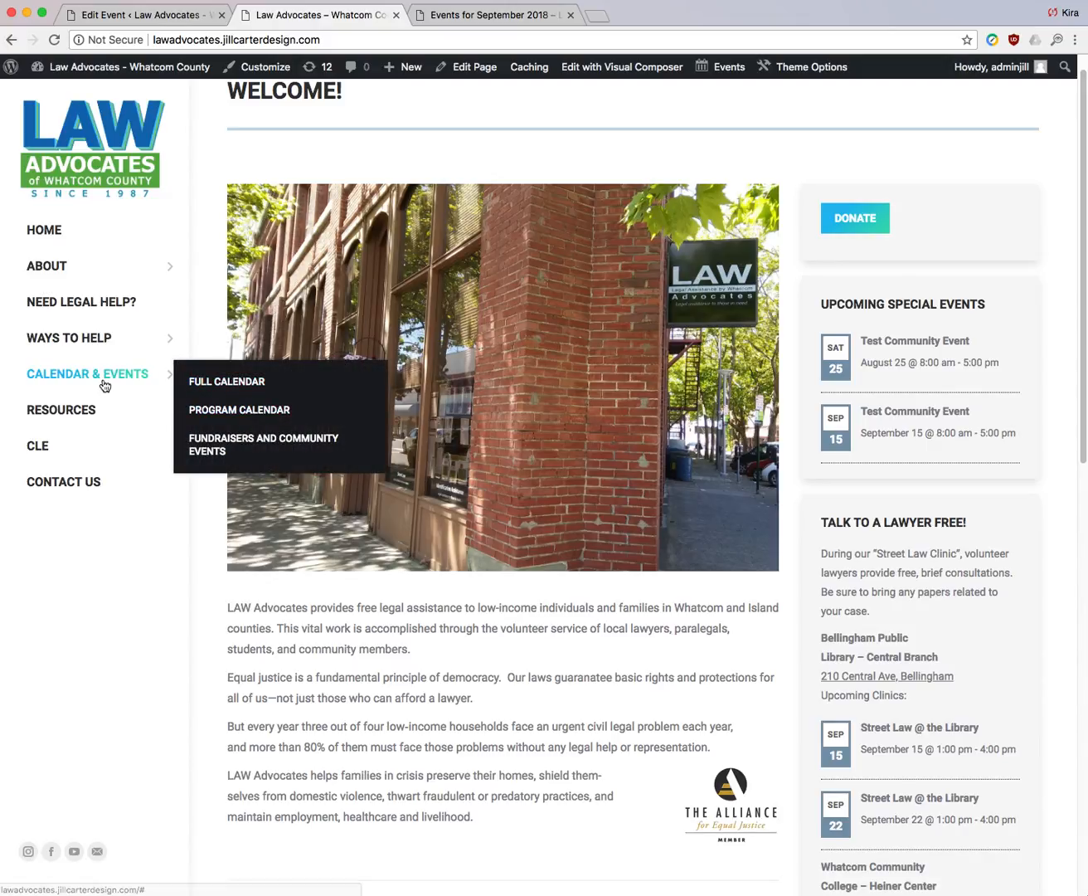
{"action": "left_click", "coordinate": [231, 448]}
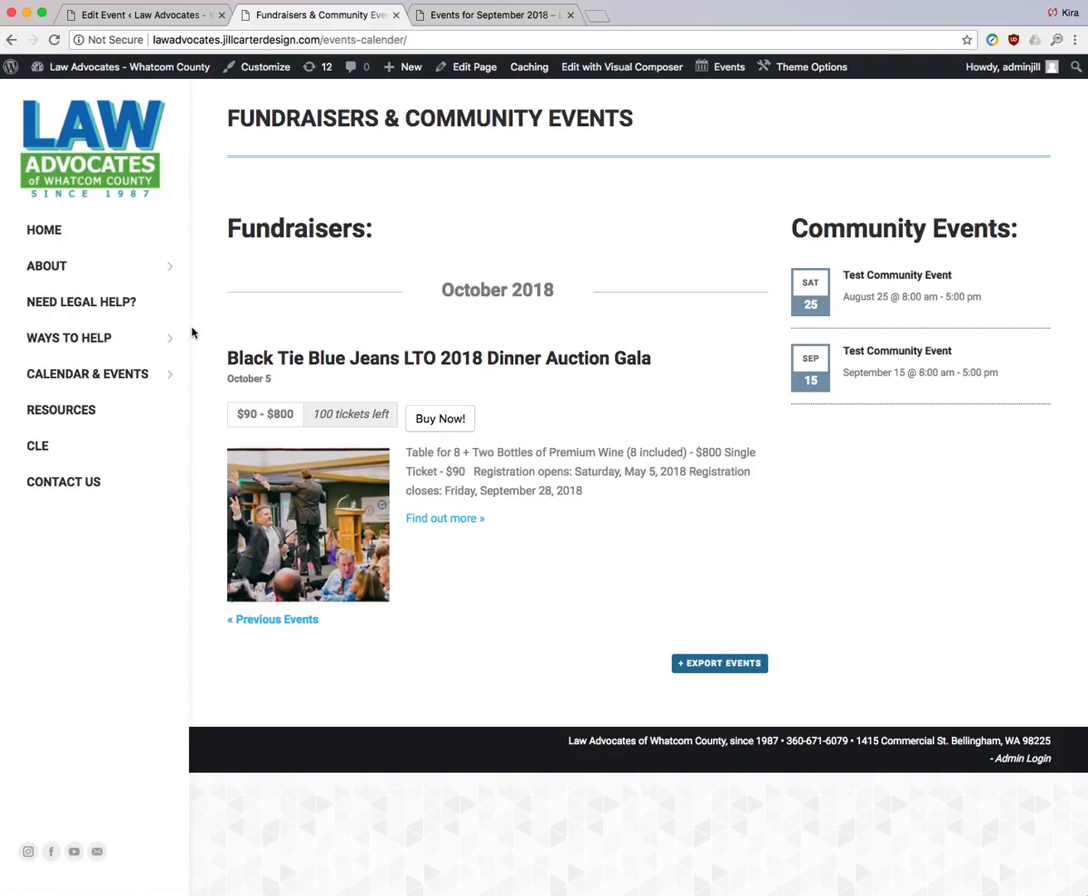
- Check the September and August 2018 month calendars for Test Community Event
{"action": "left_click", "coordinate": [495, 15]}
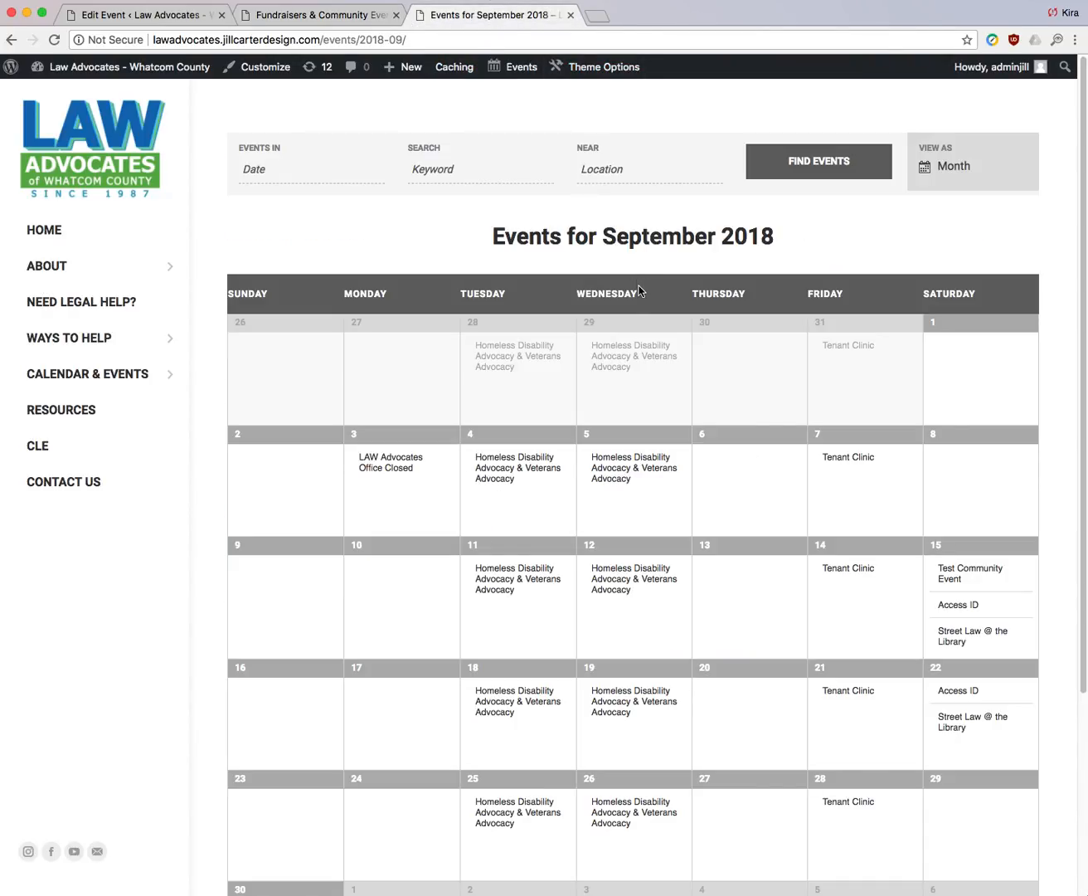
{"action": "scroll", "coordinate": [807, 359], "scroll_direction": "down", "scroll_amount": 3}
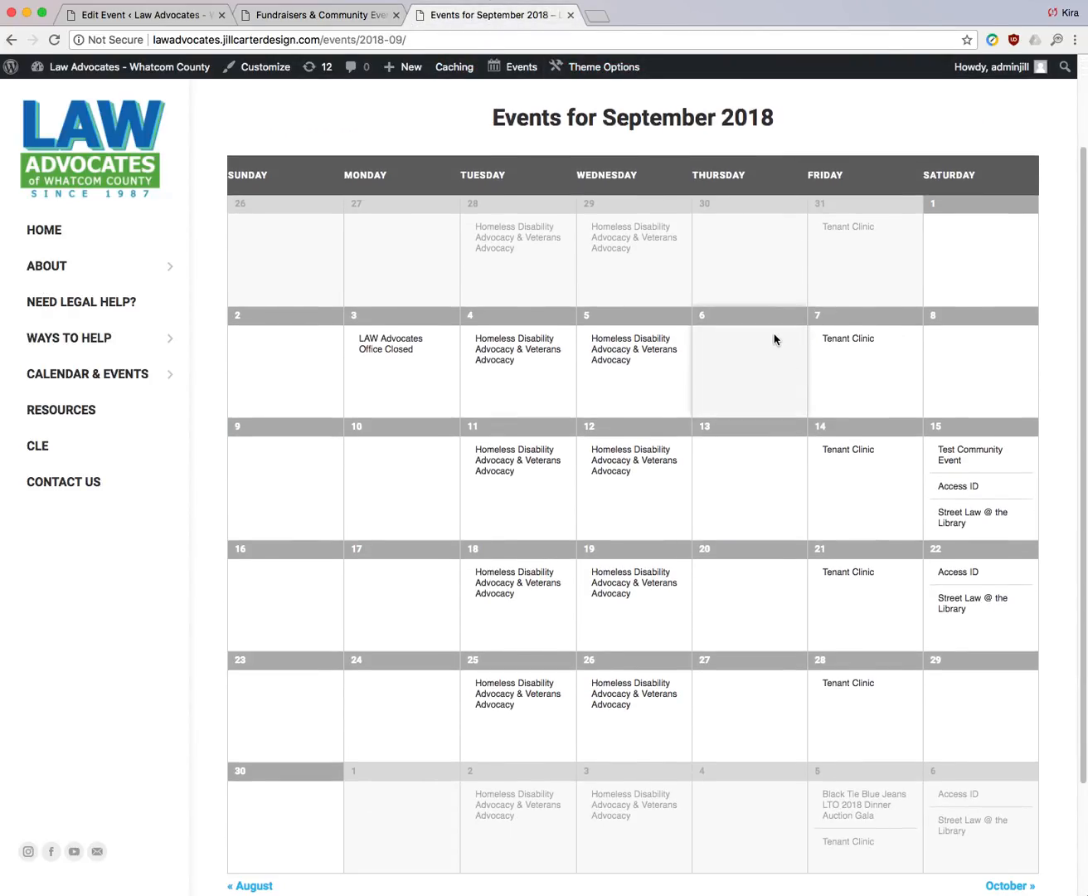
{"action": "scroll", "coordinate": [775, 339], "scroll_direction": "down", "scroll_amount": 1}
{"action": "mouse_move", "coordinate": [987, 431]}
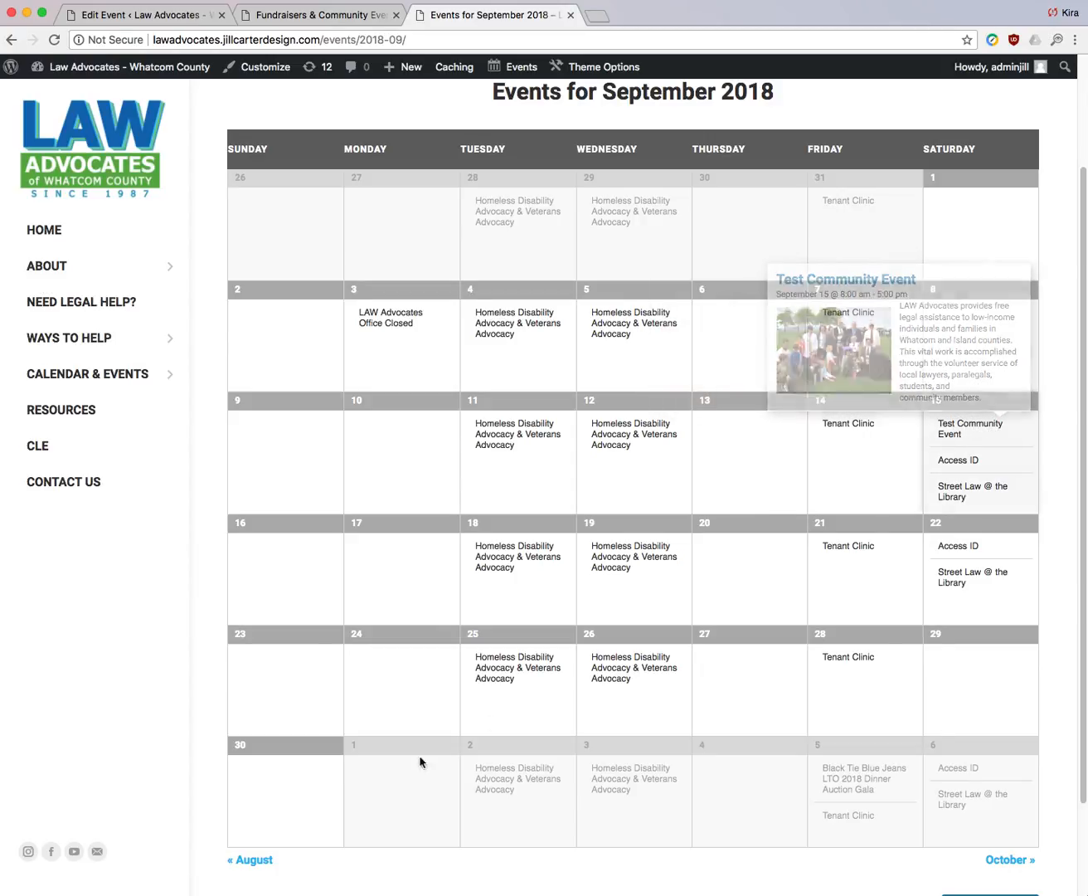
{"action": "left_click", "coordinate": [253, 861]}
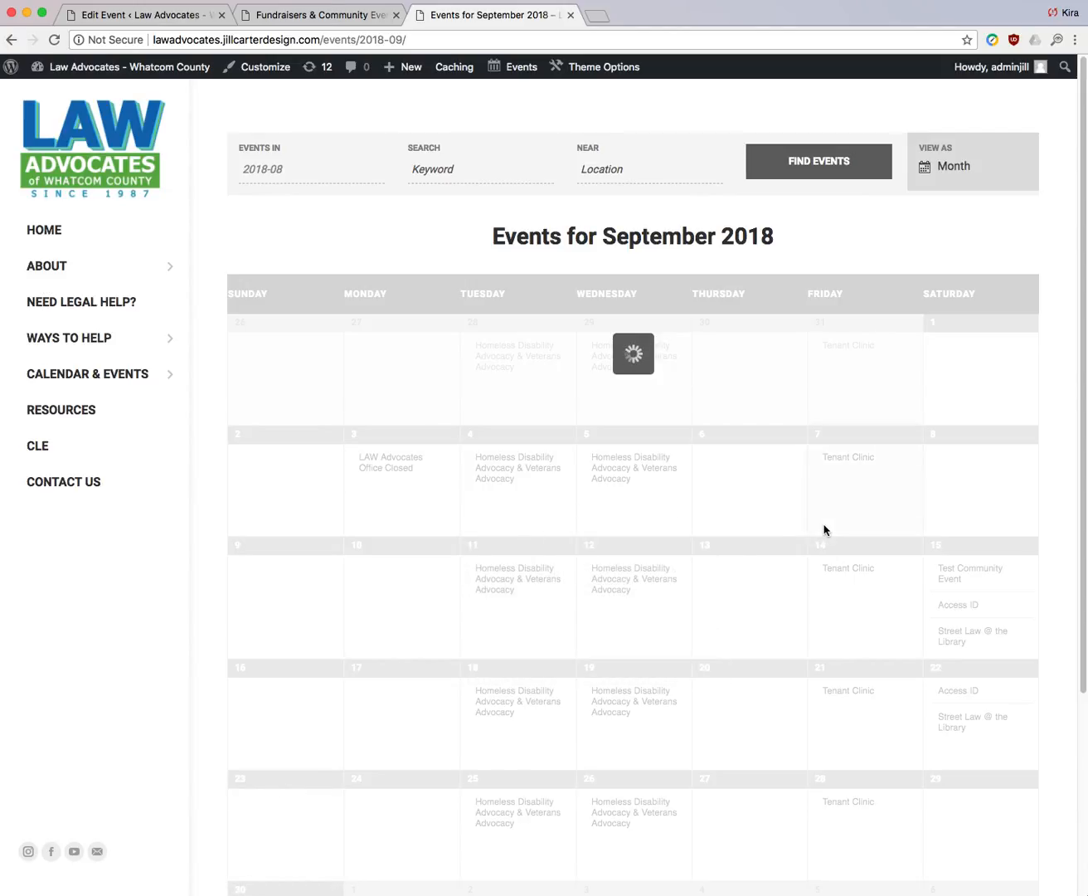
{"action": "scroll", "coordinate": [899, 544], "scroll_direction": "down", "scroll_amount": 3}
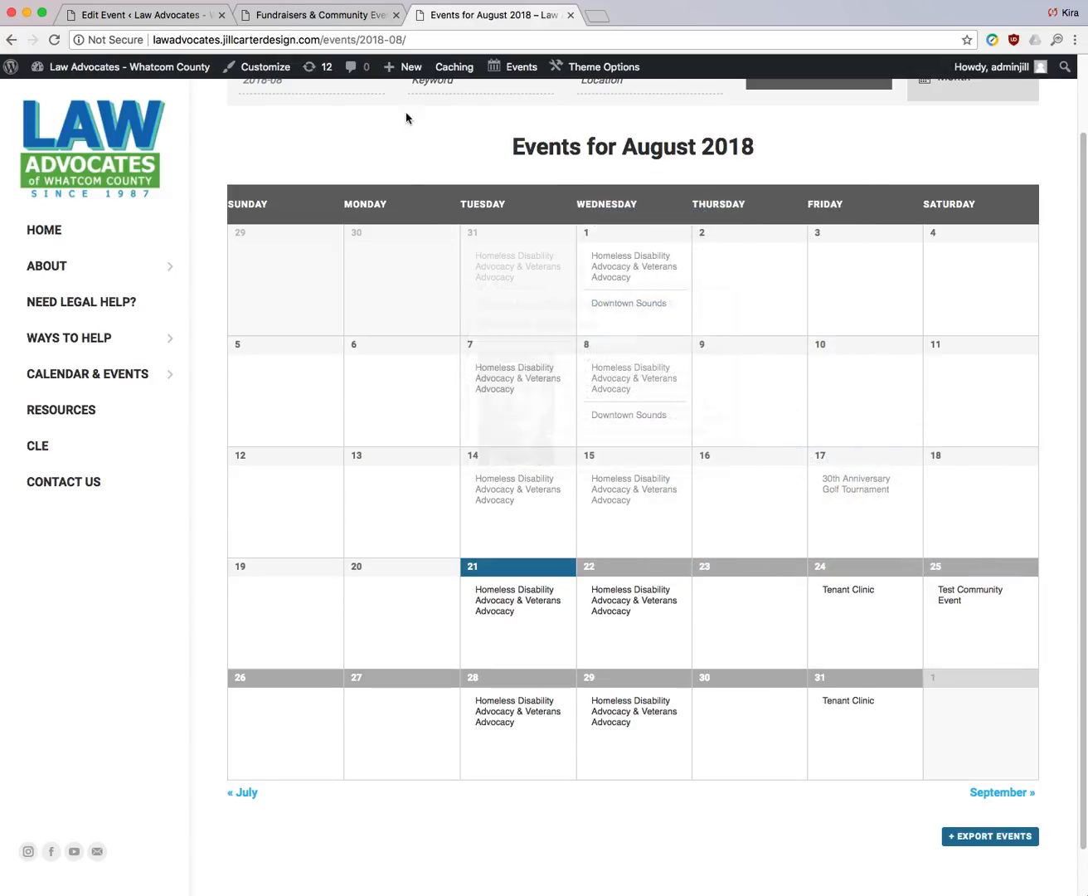
- Review the Fundraisers & Community Events page again, and open the full events list in the site's admin area
{"action": "left_click", "coordinate": [352, 17]}
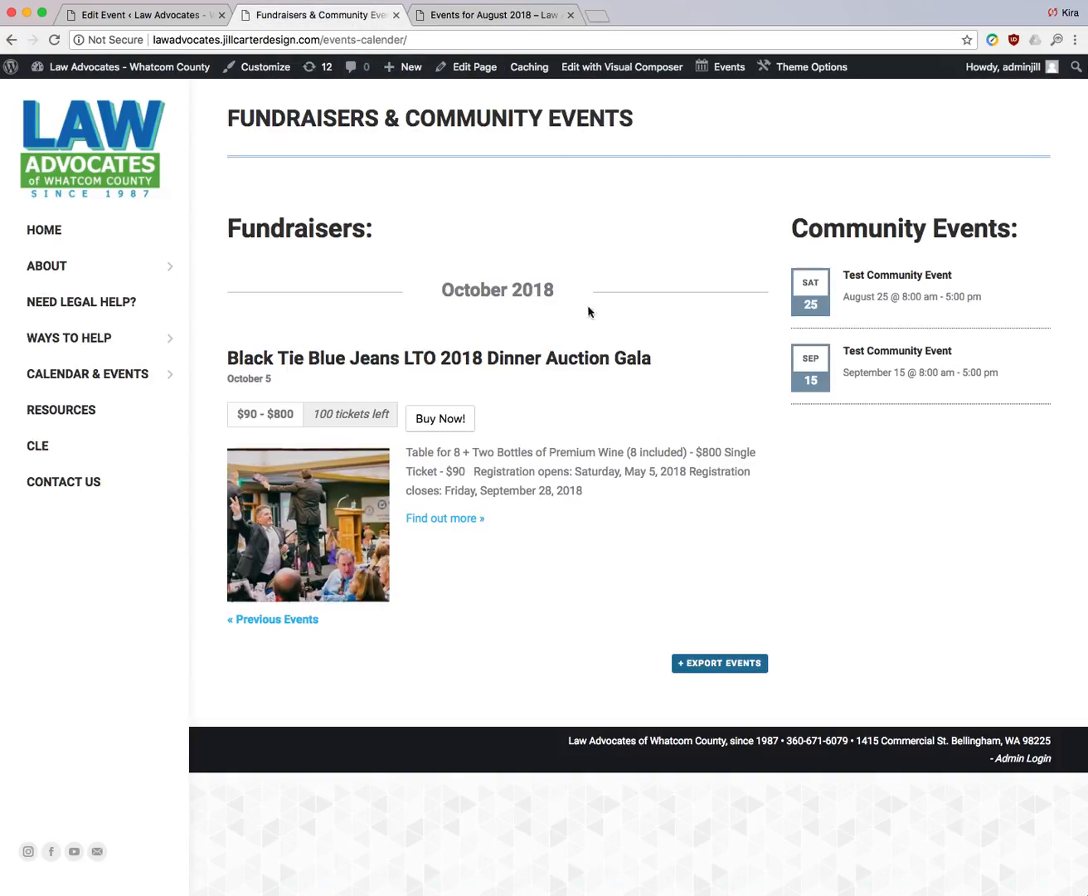
{"action": "left_click", "coordinate": [153, 12]}
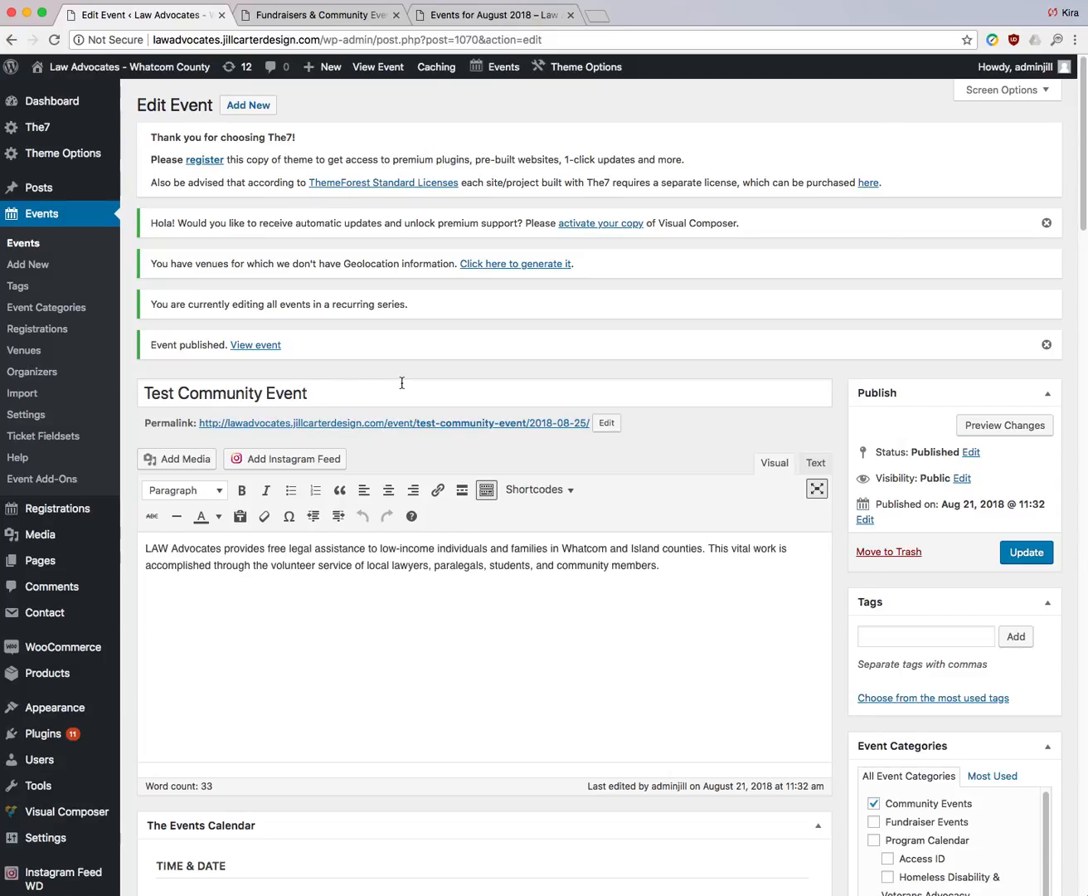
{"action": "left_click", "coordinate": [23, 244]}
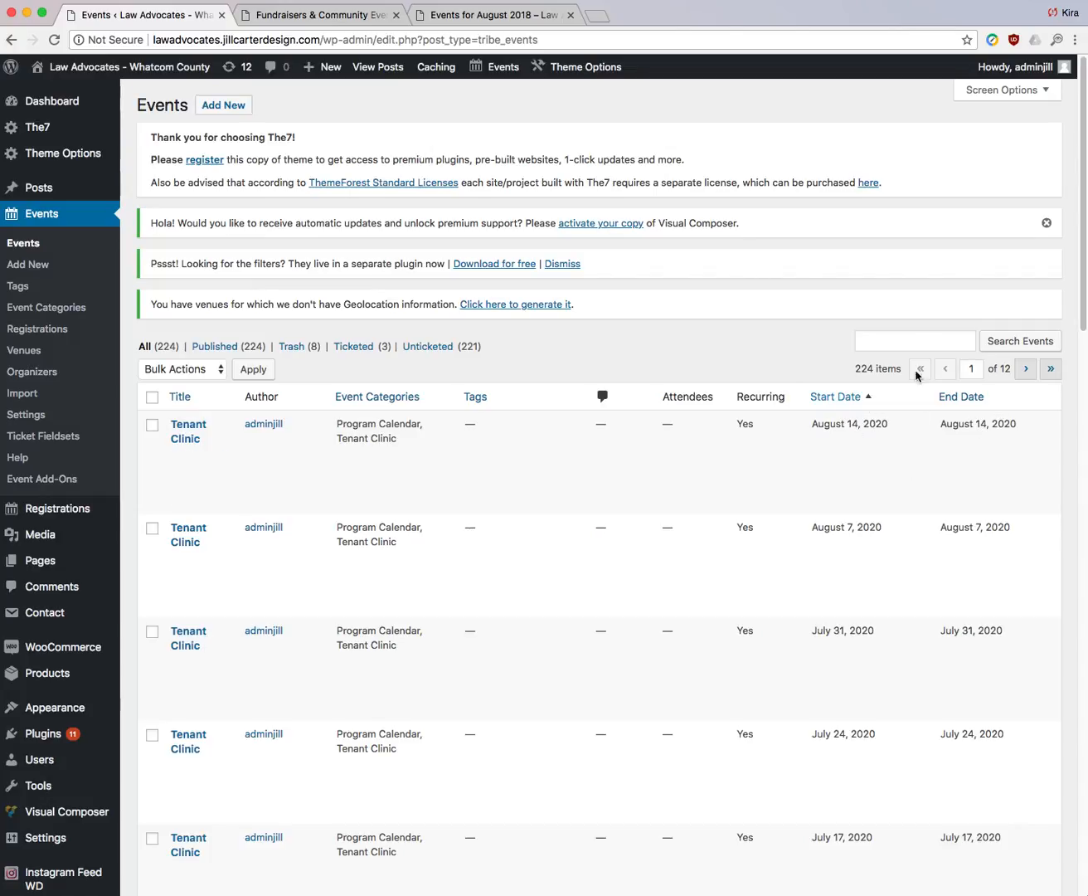
- Search the admin events list for "community"
{"action": "left_click", "coordinate": [914, 343]}
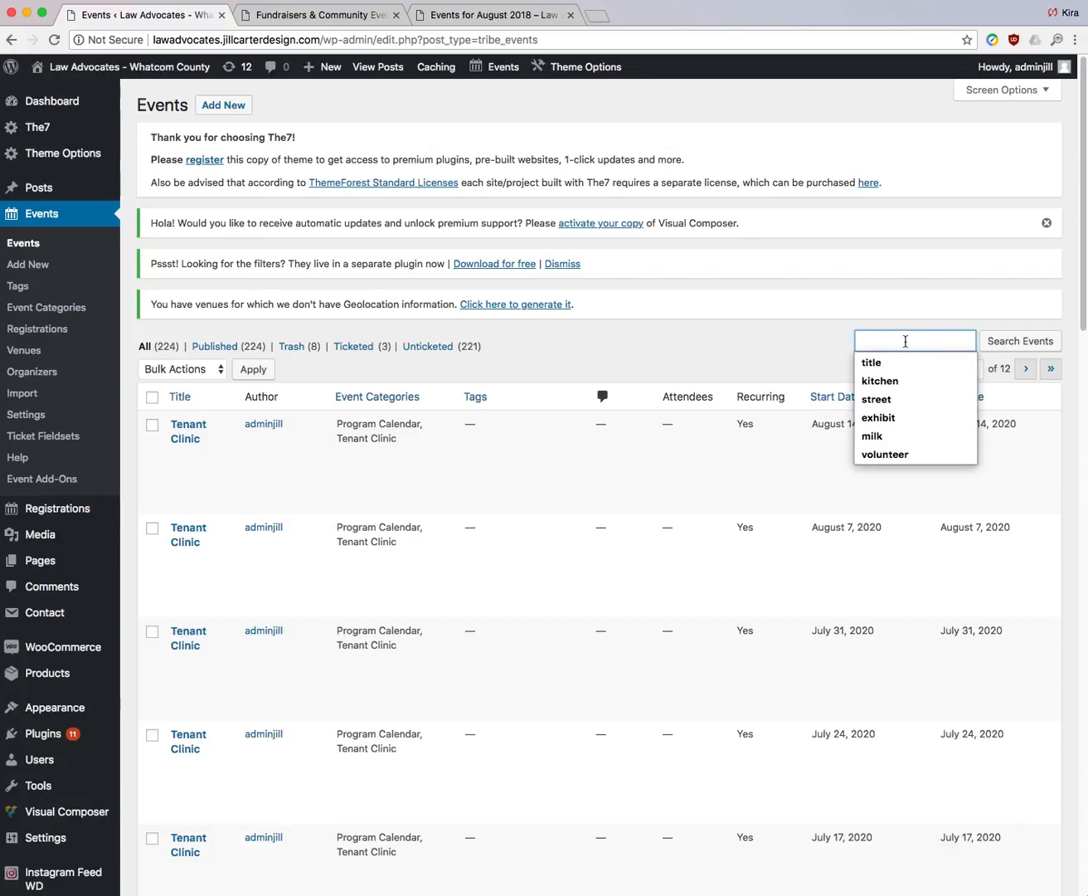
{"action": "type", "text": "comm"}
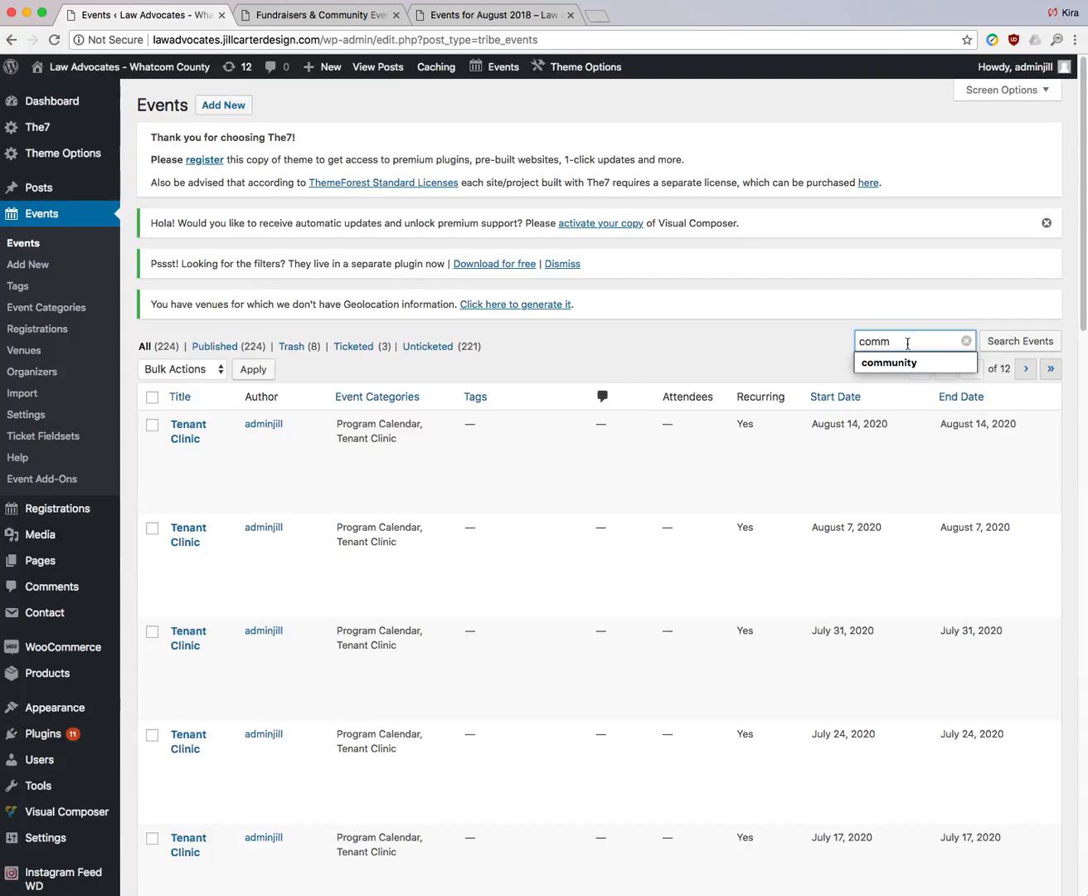
{"action": "key", "text": "Down"}
{"action": "key", "text": "Return"}
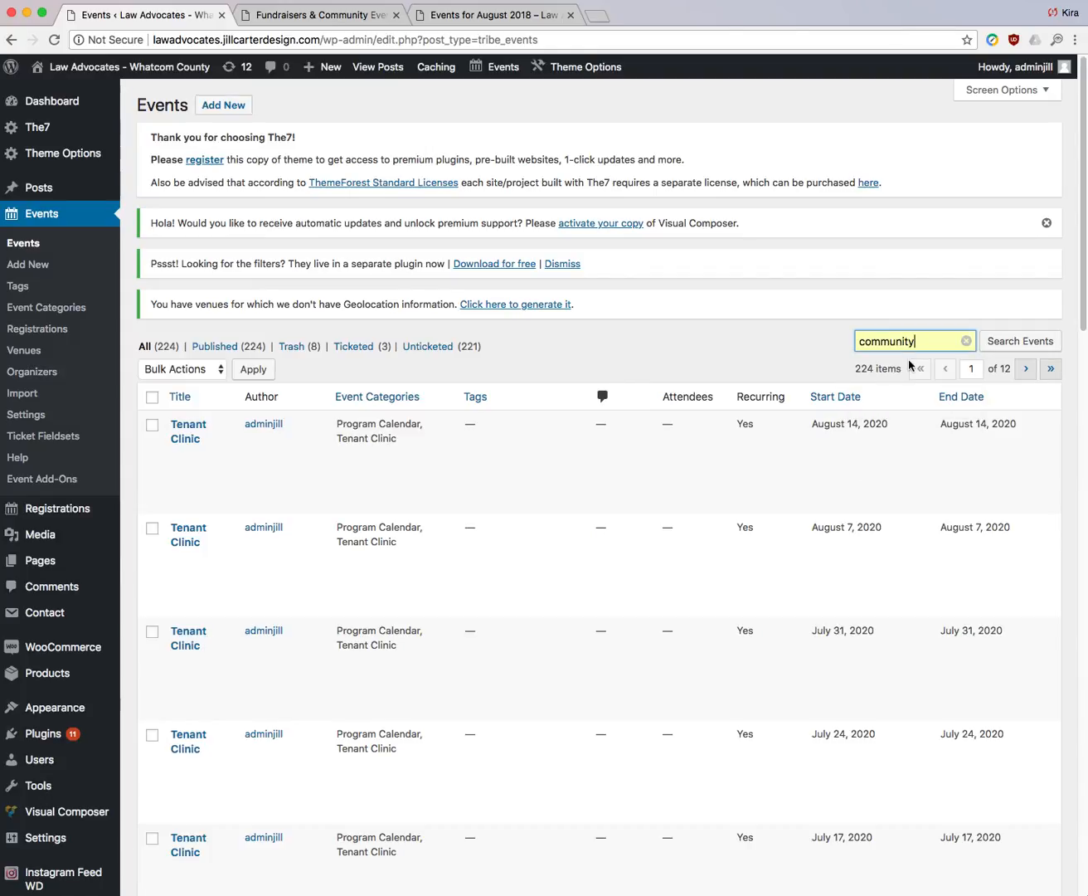
{"action": "left_click", "coordinate": [999, 348]}
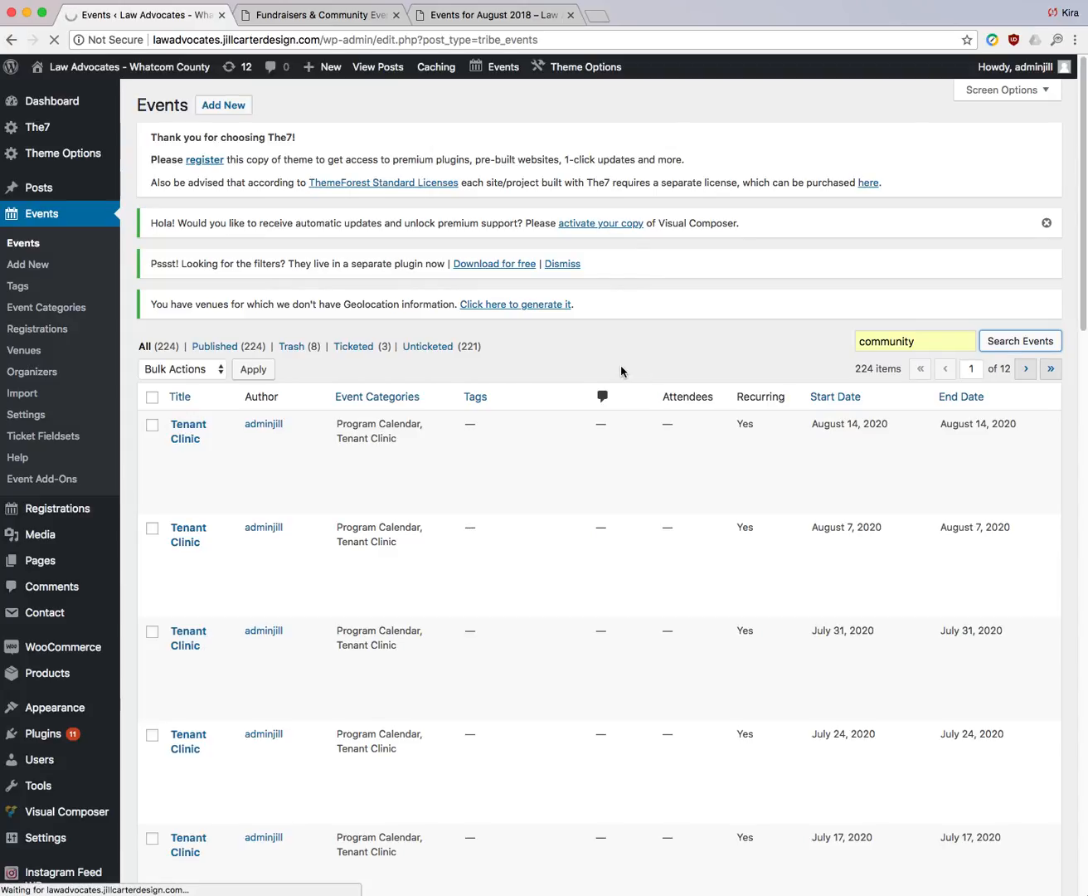